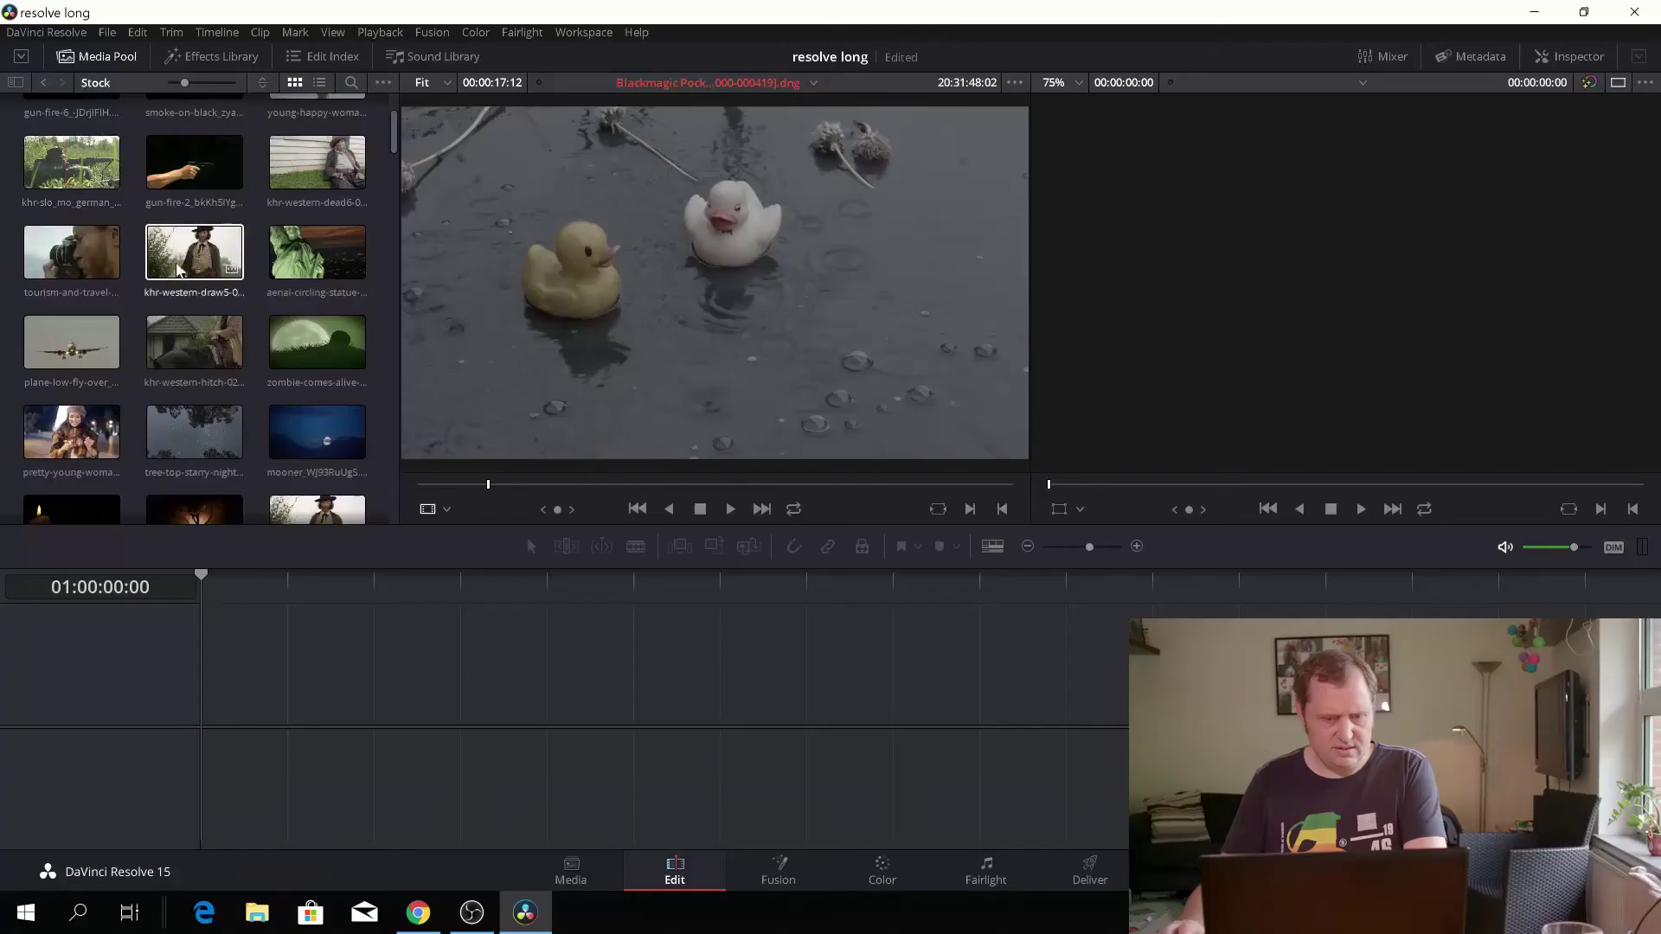
- Find the zebra-behind-tree clip in the Stock bin and preview it in the source viewer
scroll(179, 277, "down", 2)
scroll(179, 278, "down", 1)
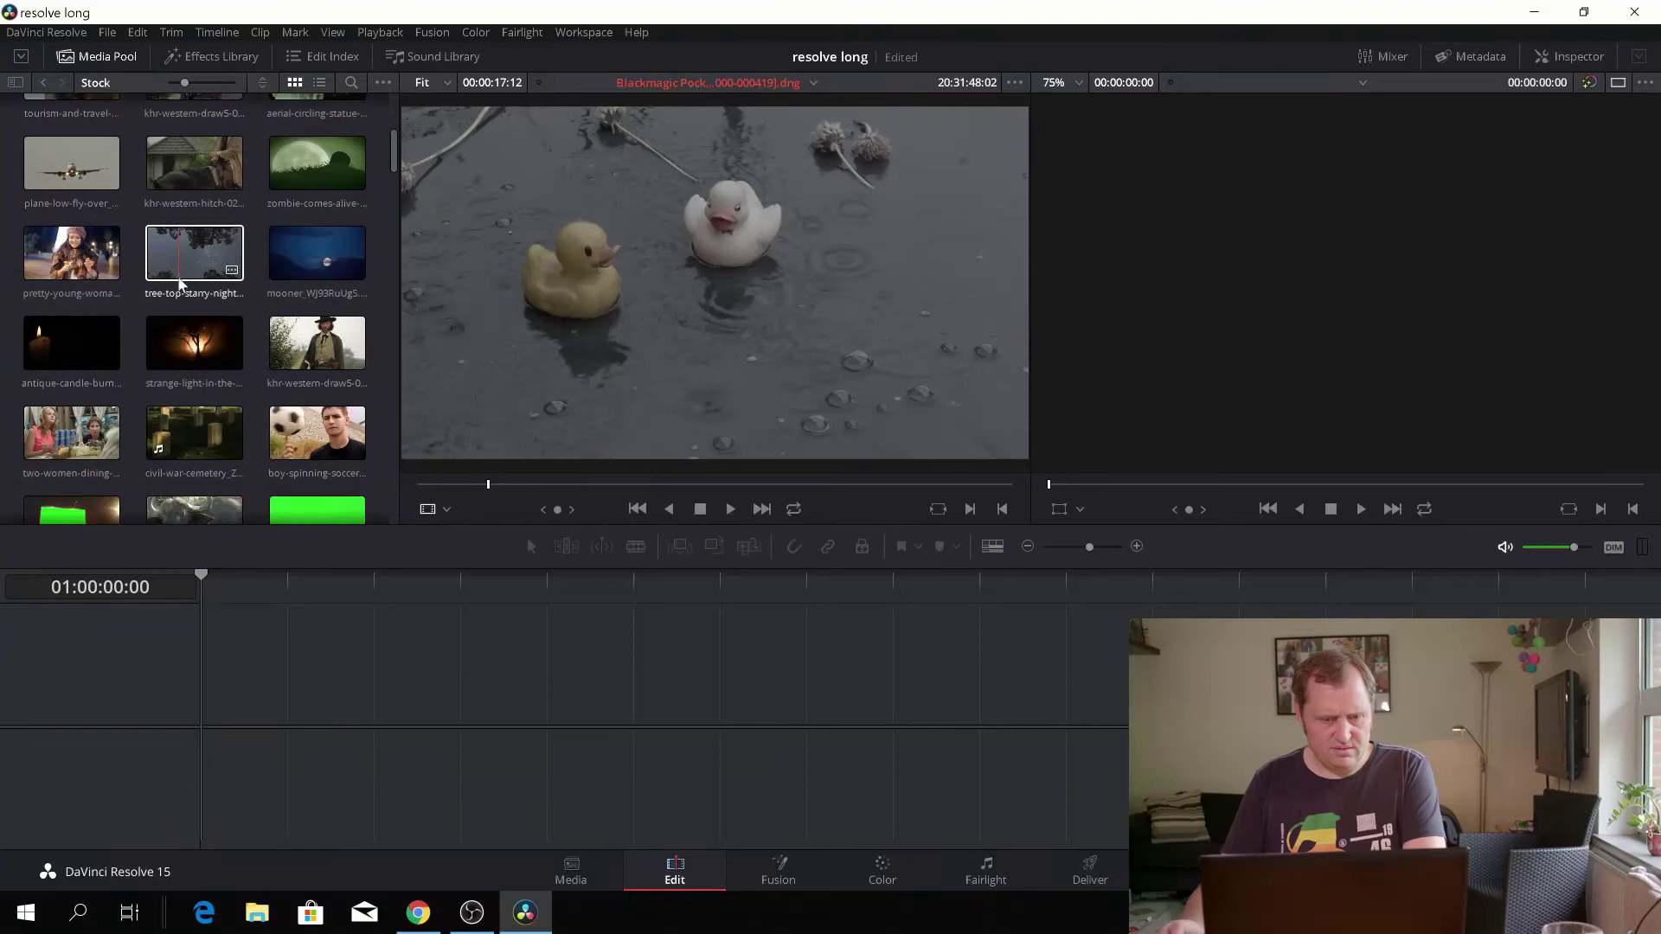
scroll(180, 284, "down", 9)
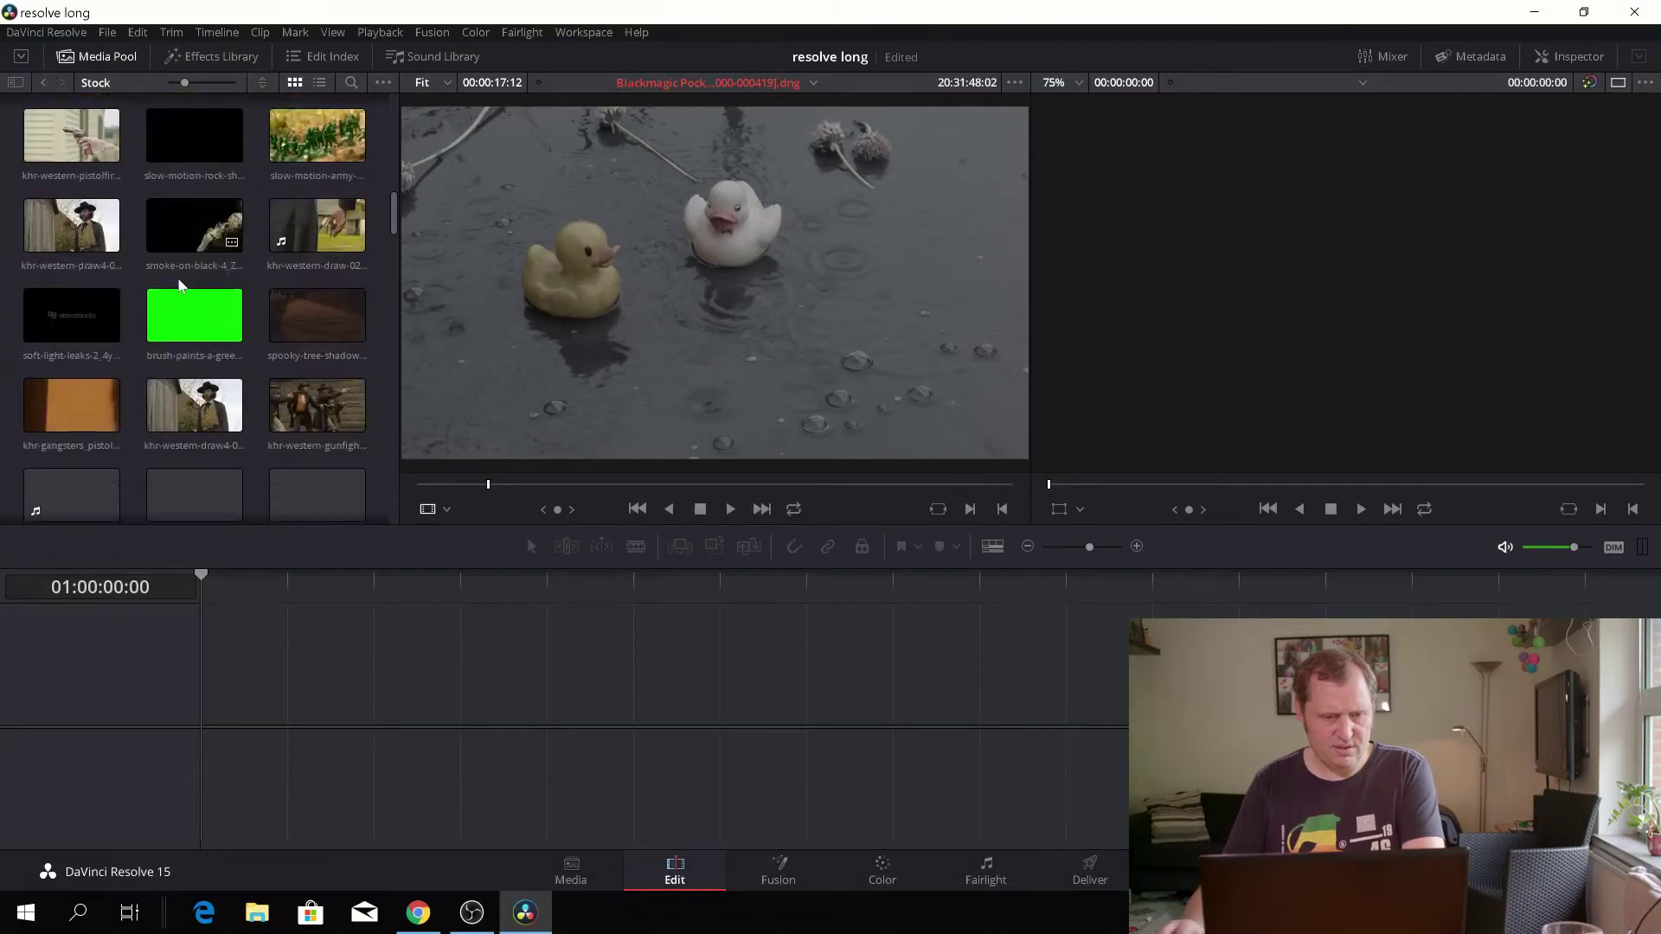
scroll(179, 286, "down", 4)
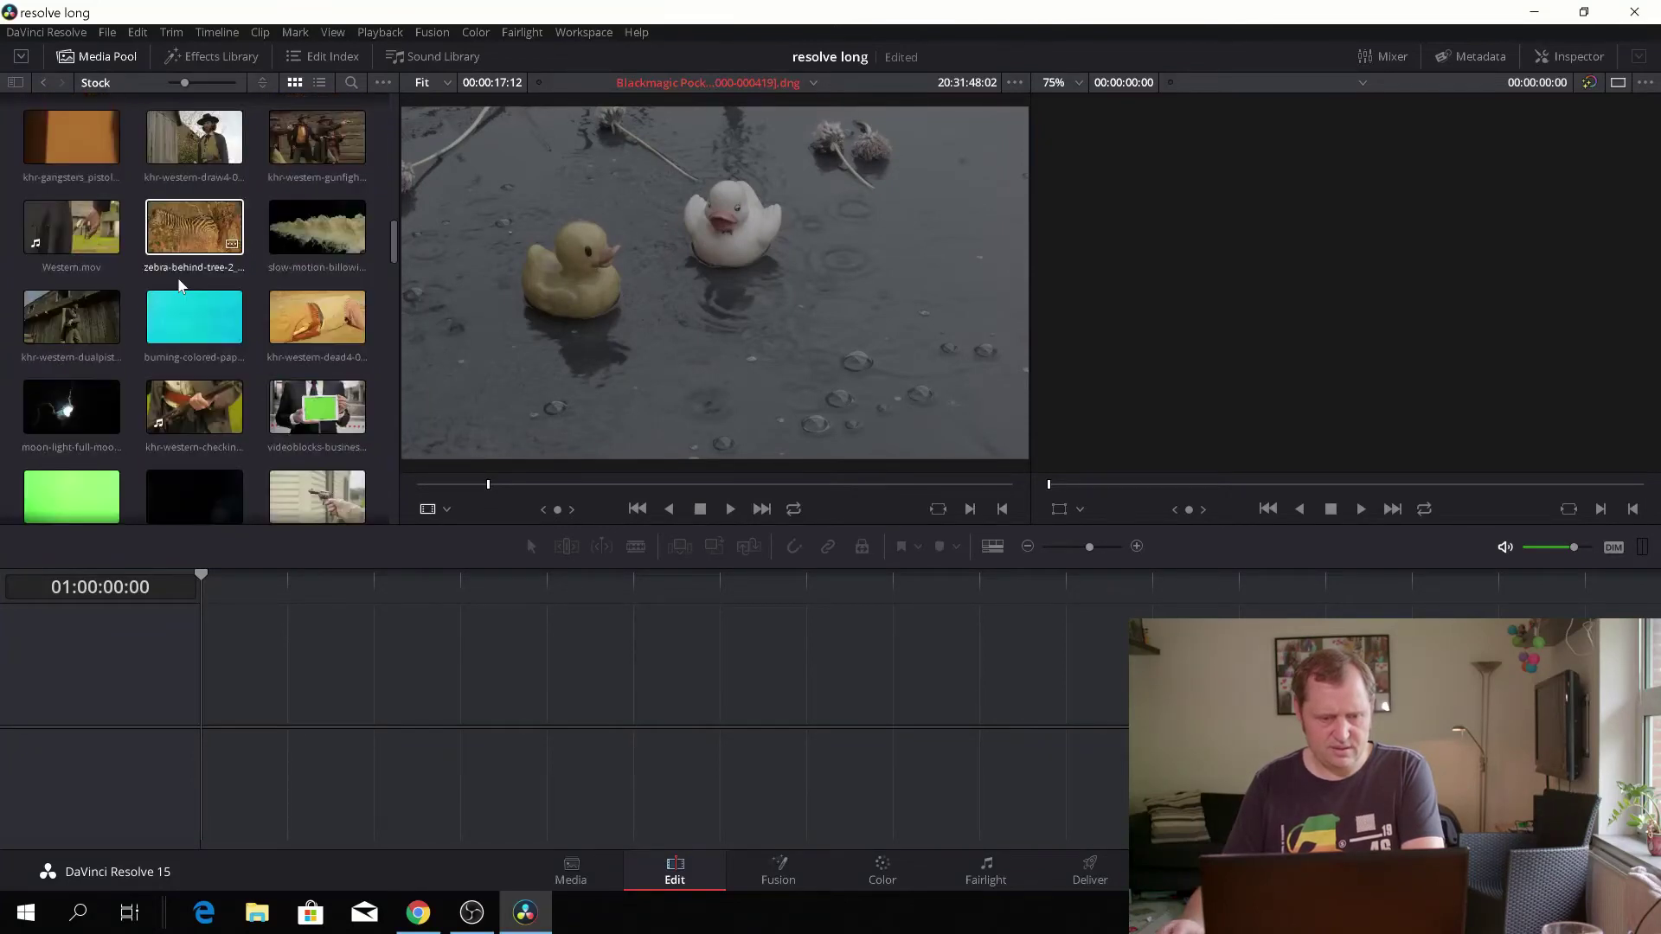
left_click(182, 240)
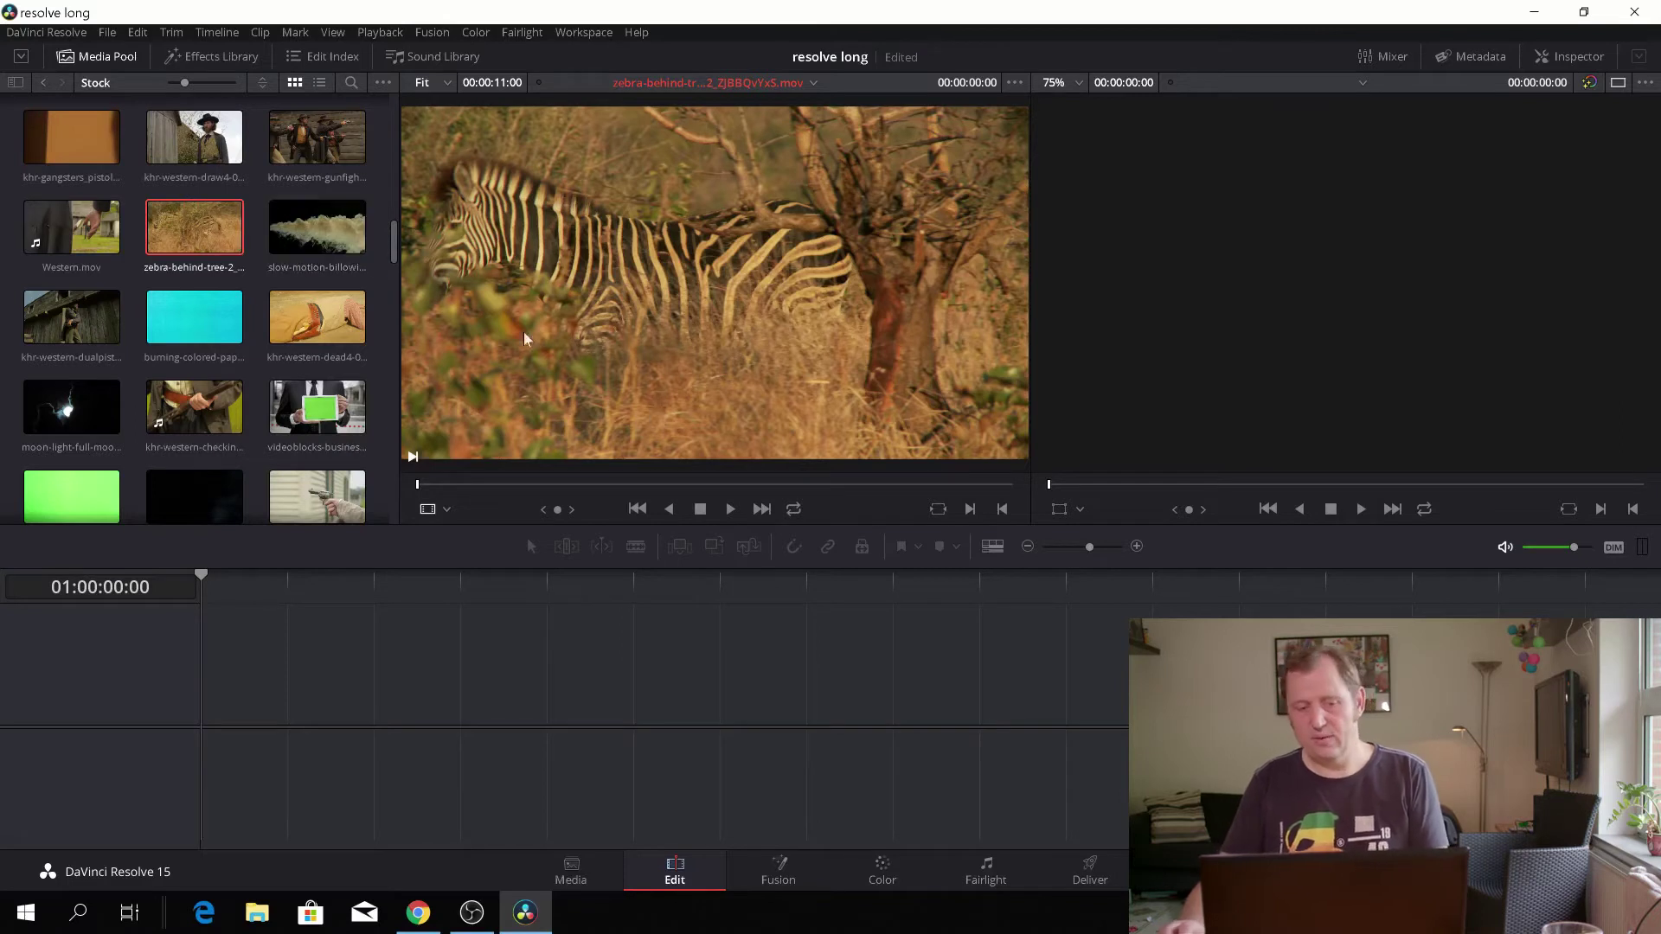
key("space")
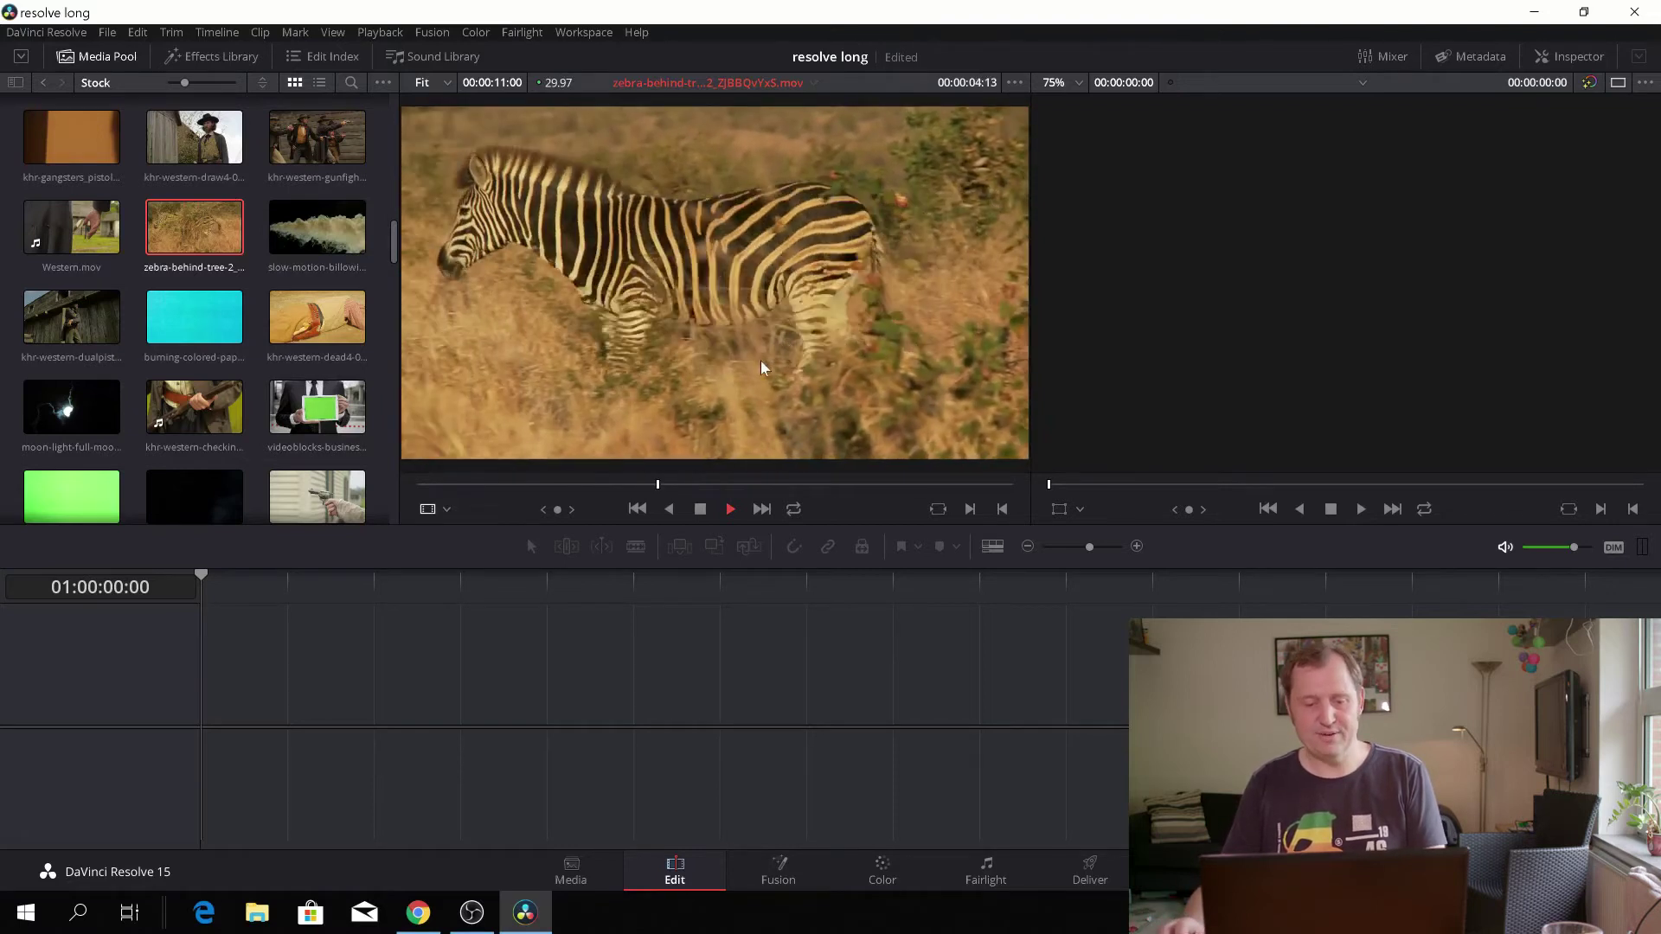
key("space")
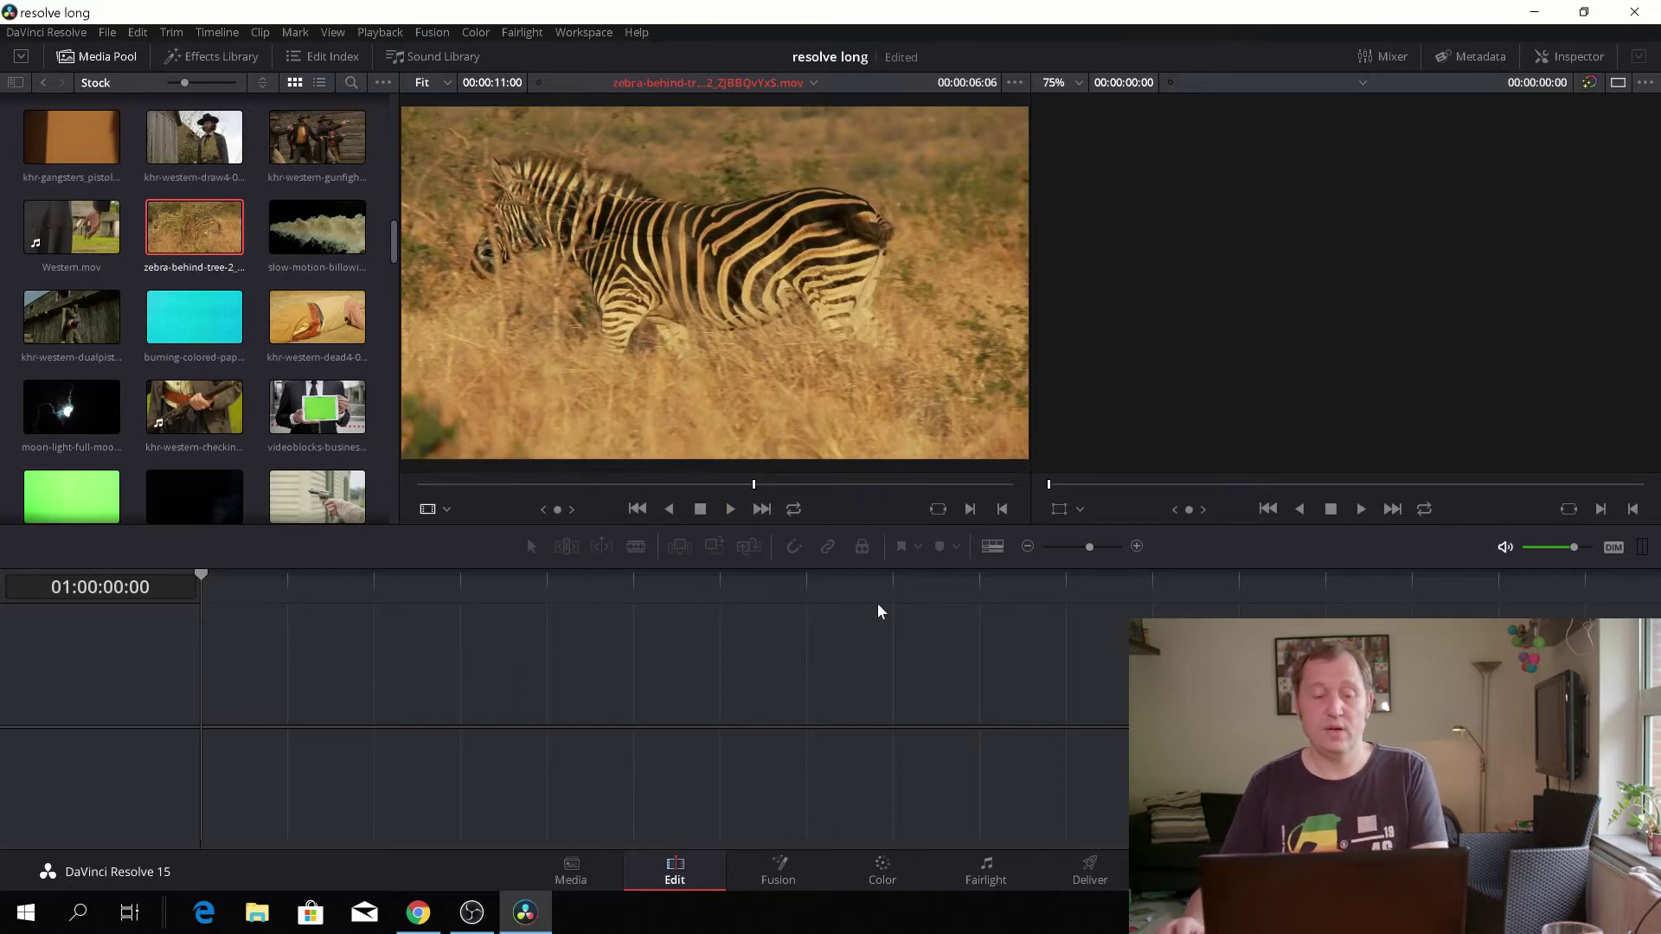
- Create a timeline by adding the whole zebra clip, move the playhead to the clip's start, and delete the clip
left_click_drag(555, 318, 323, 672)
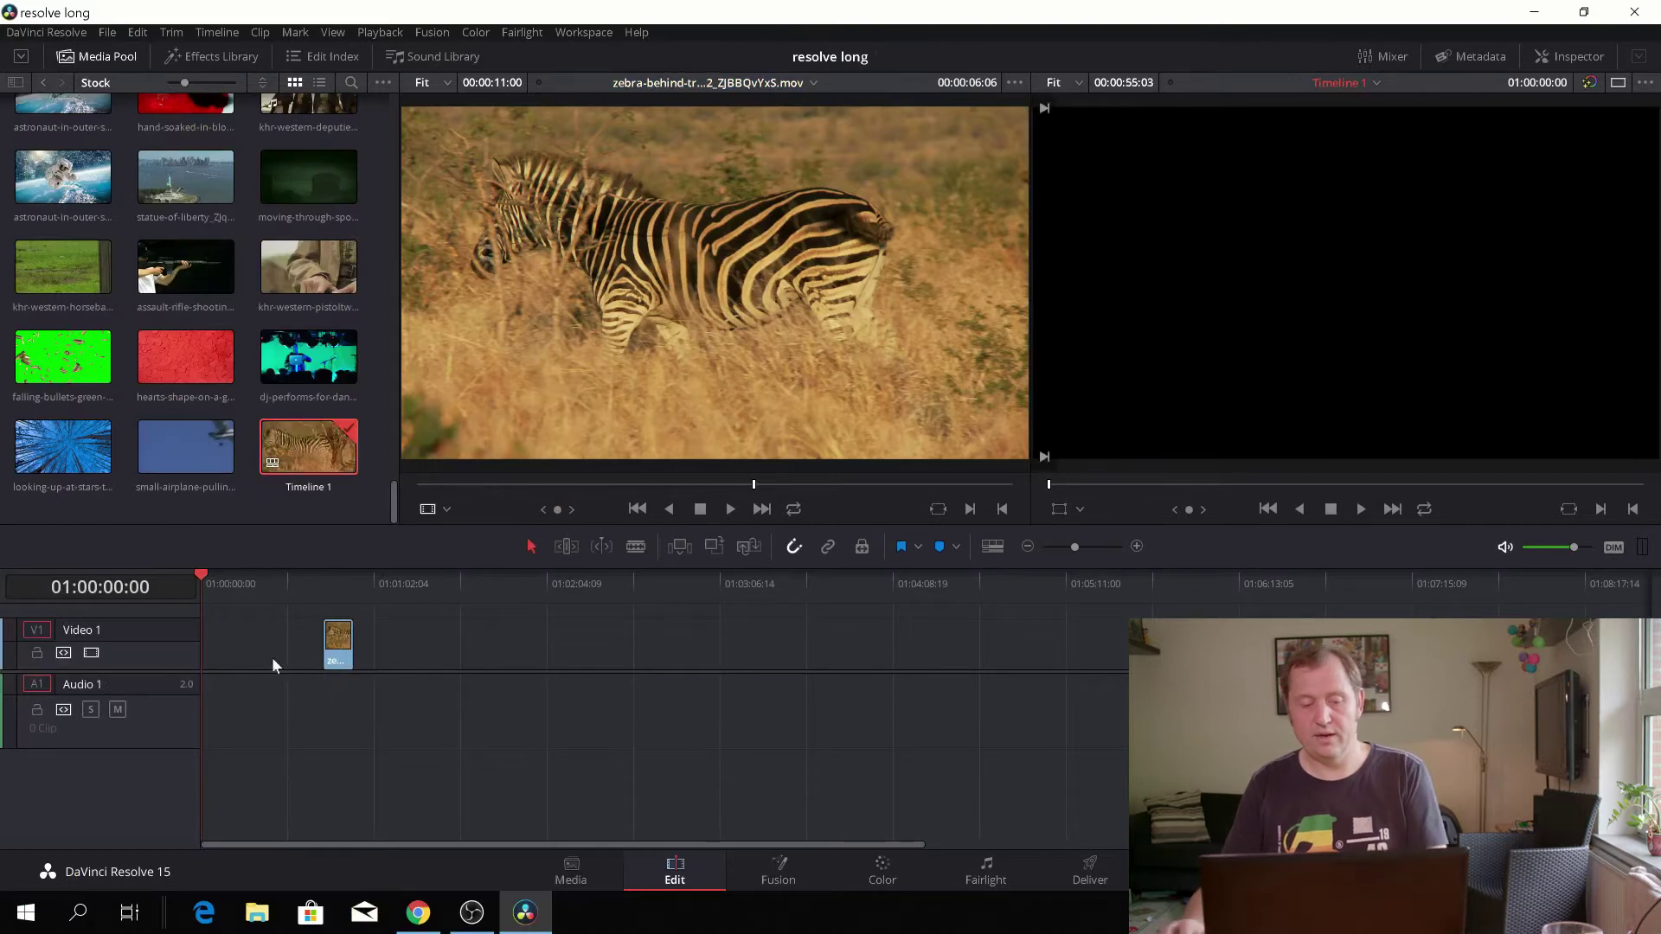
left_click(338, 594)
left_click(320, 654)
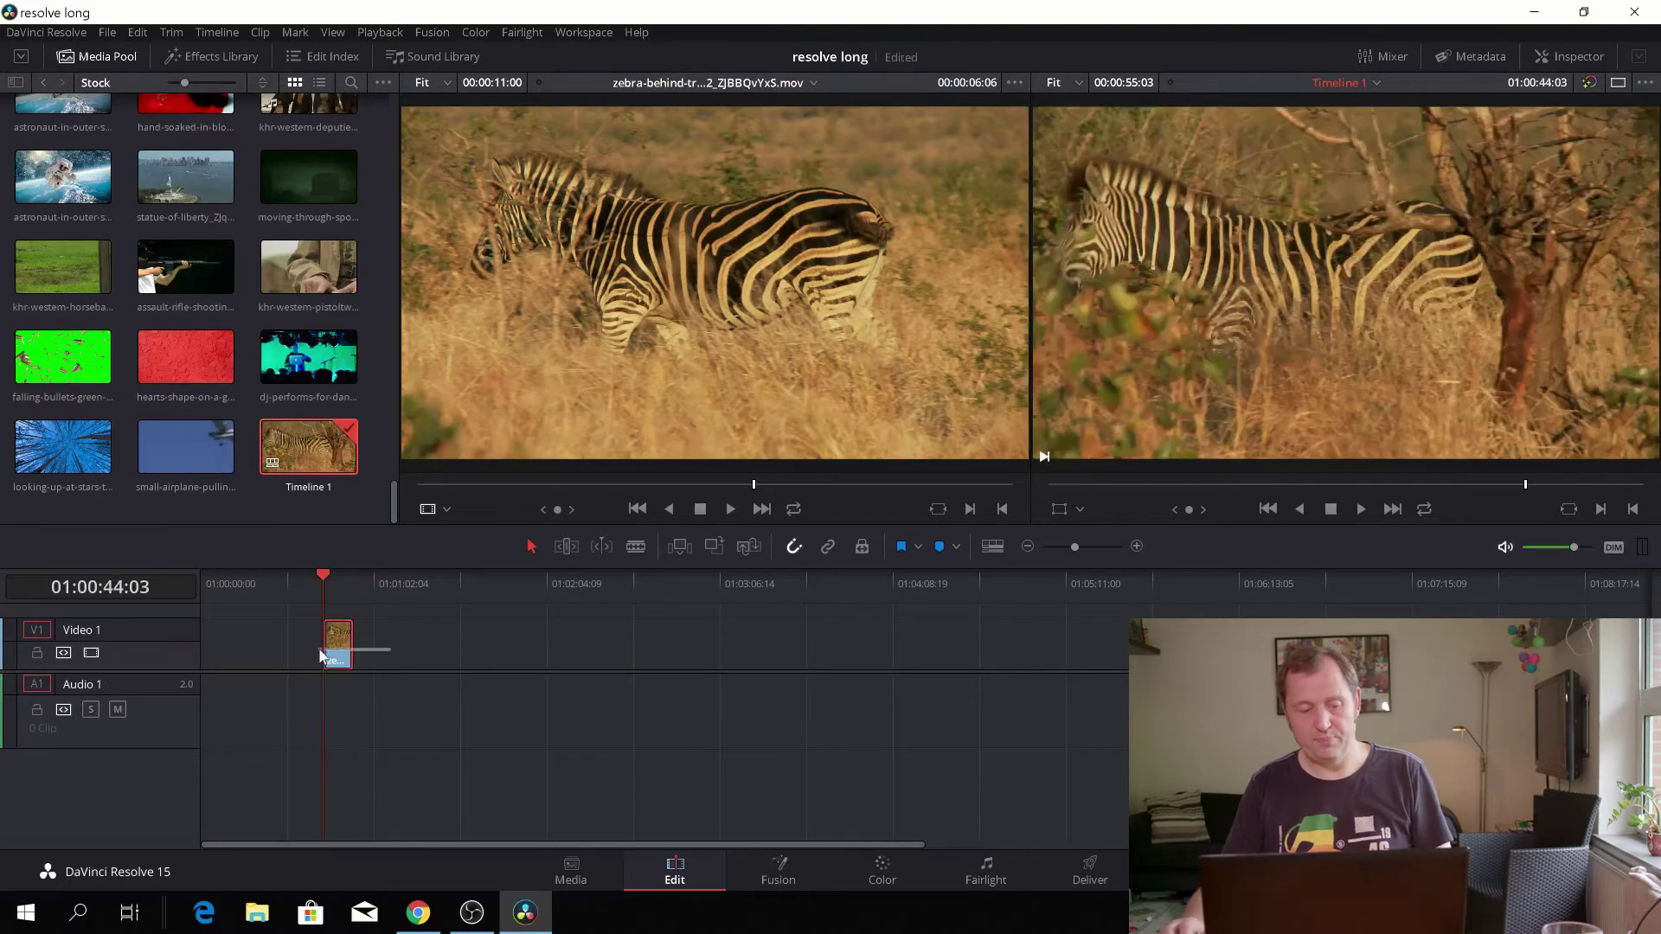
key("Delete")
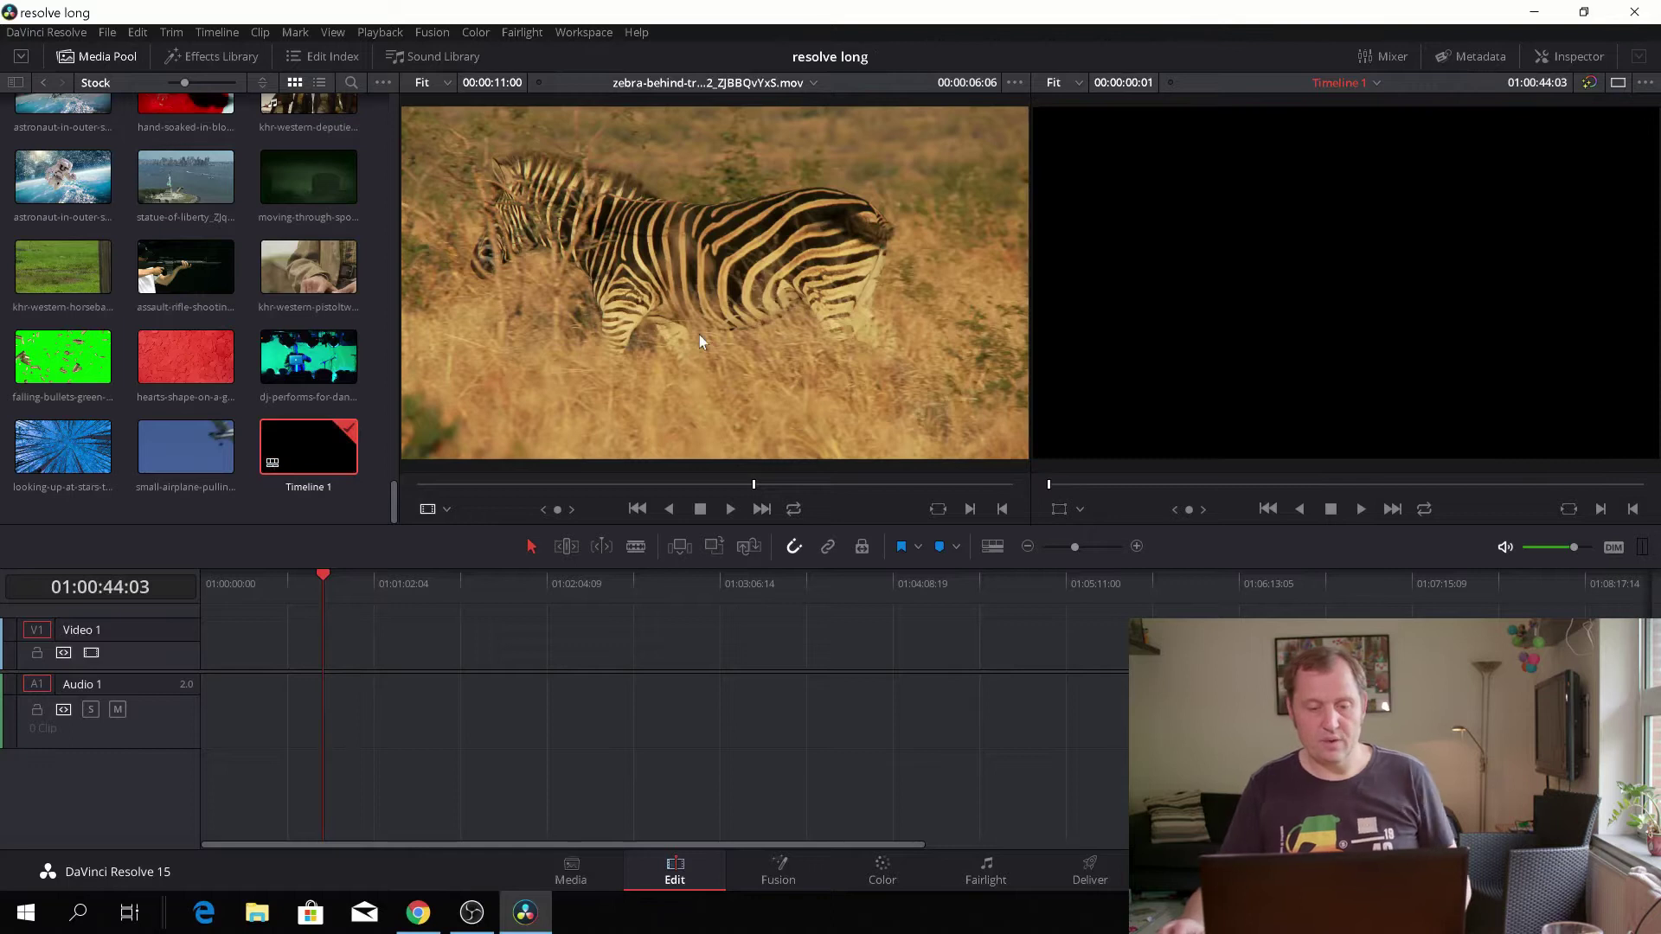
- Mark an in point at 00:00:01:07 and an out point at 00:00:05:07 on the zebra source clip
left_click_drag(755, 479, 483, 493)
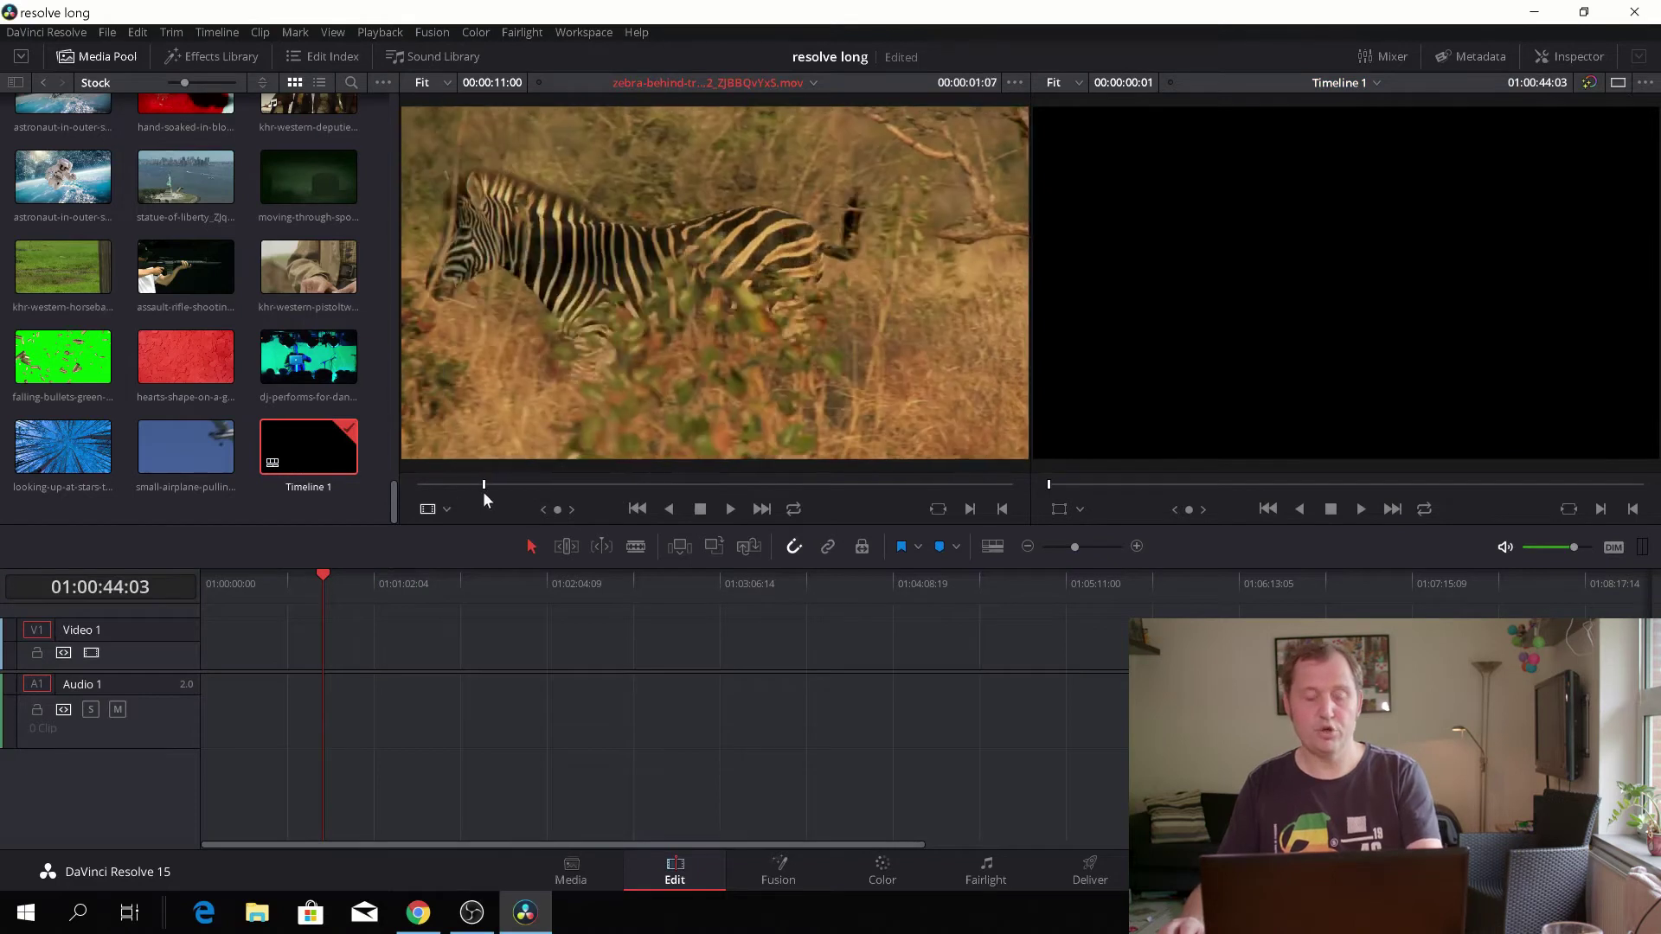
key("i")
key("space")
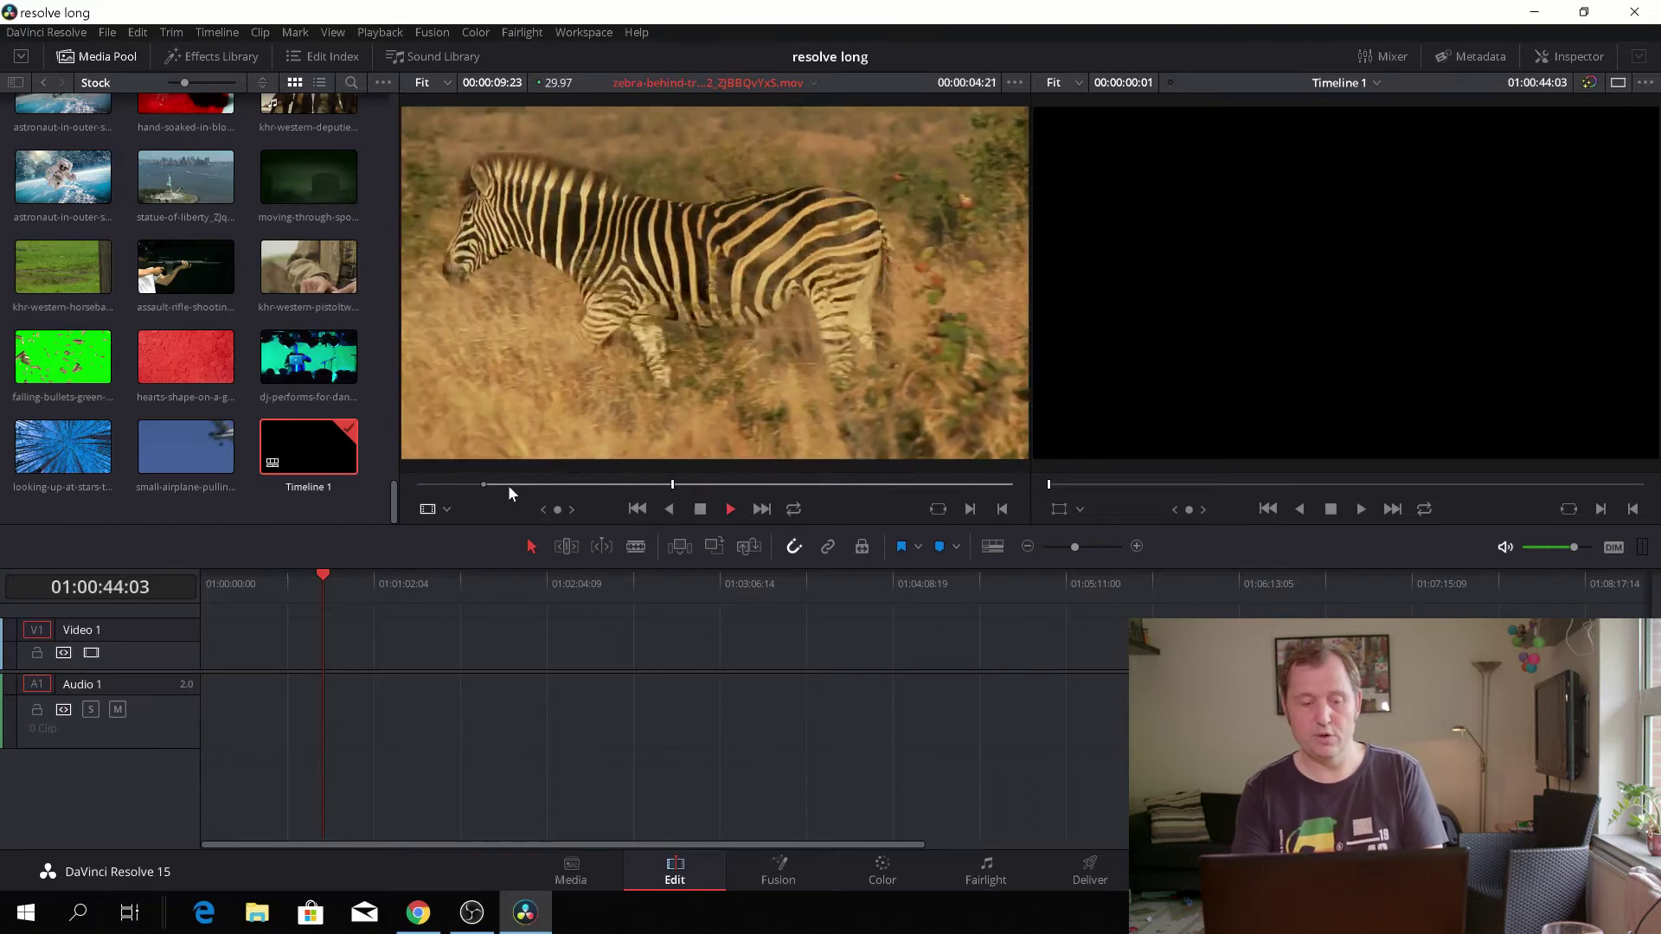
key("space")
key("o")
- Try placing the marked zebra section directly on the track, undo it, and add the section through the timeline viewer at 01:00:44:03
left_click_drag(731, 327, 329, 656)
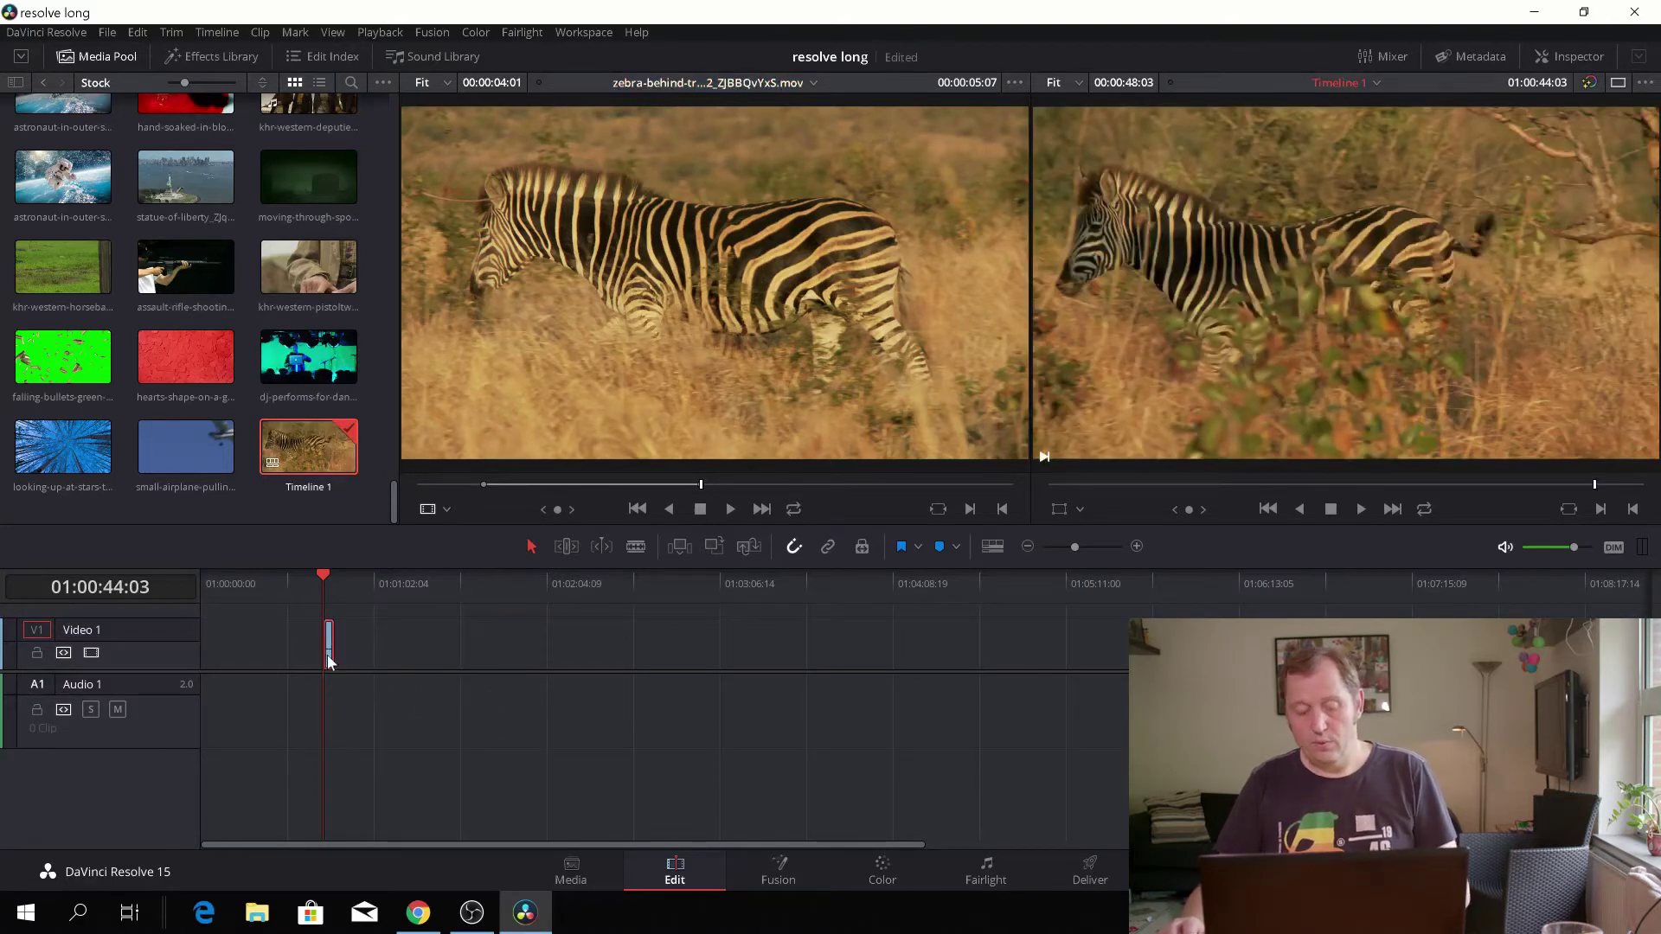
key("ctrl+z")
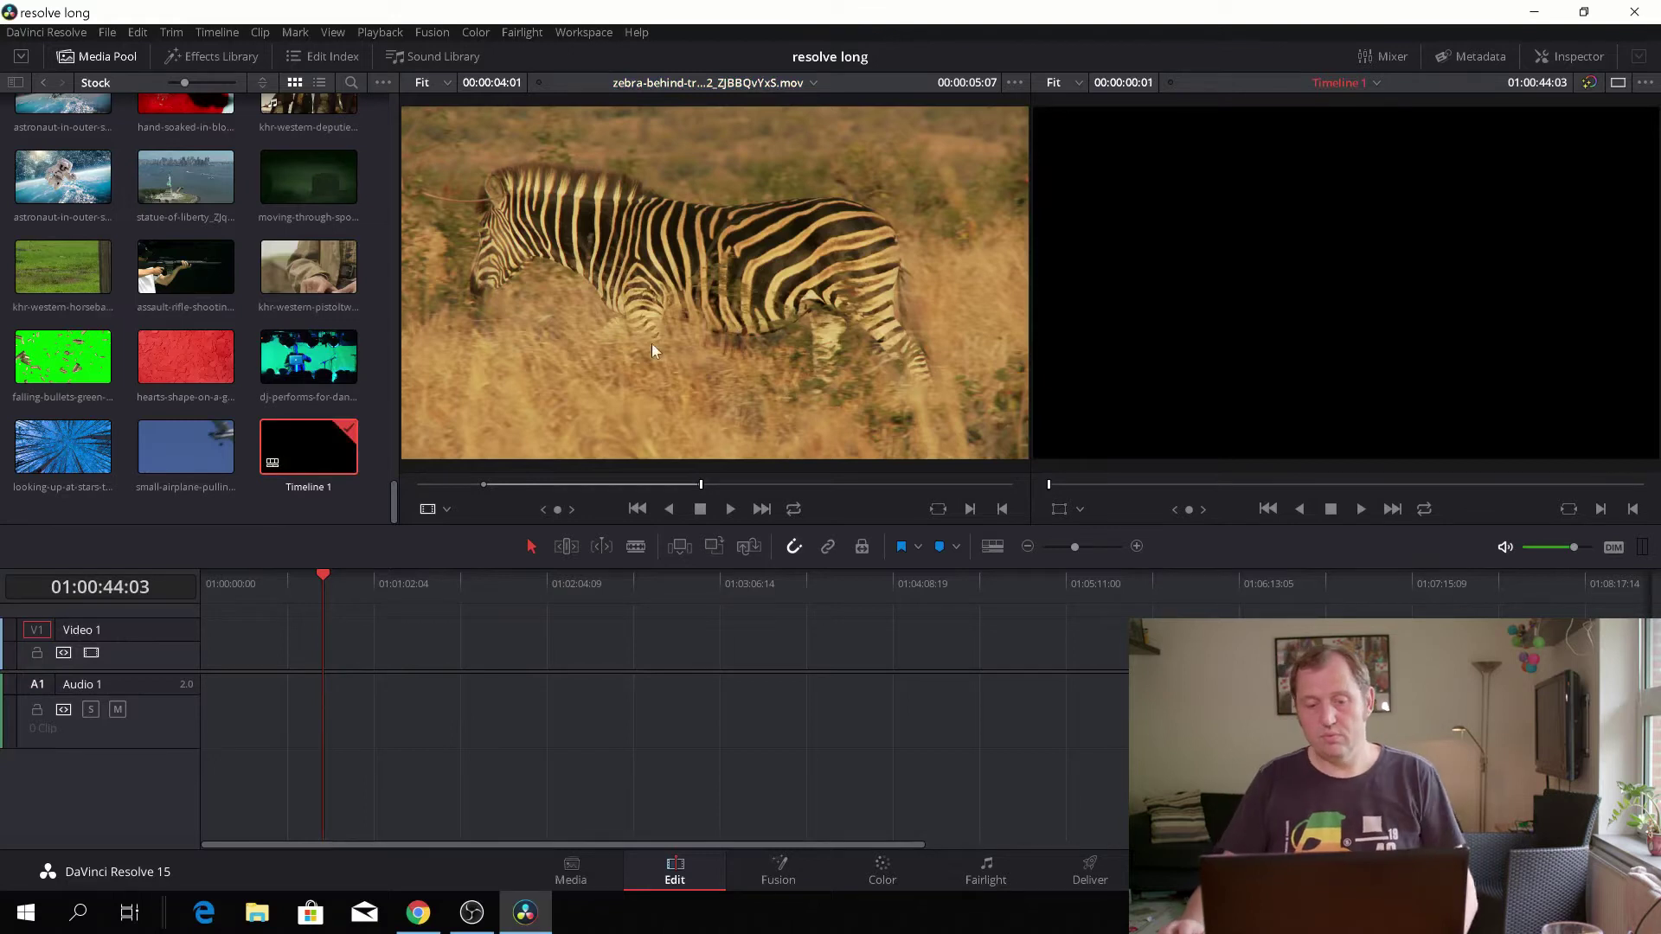
left_click_drag(642, 303, 1553, 329)
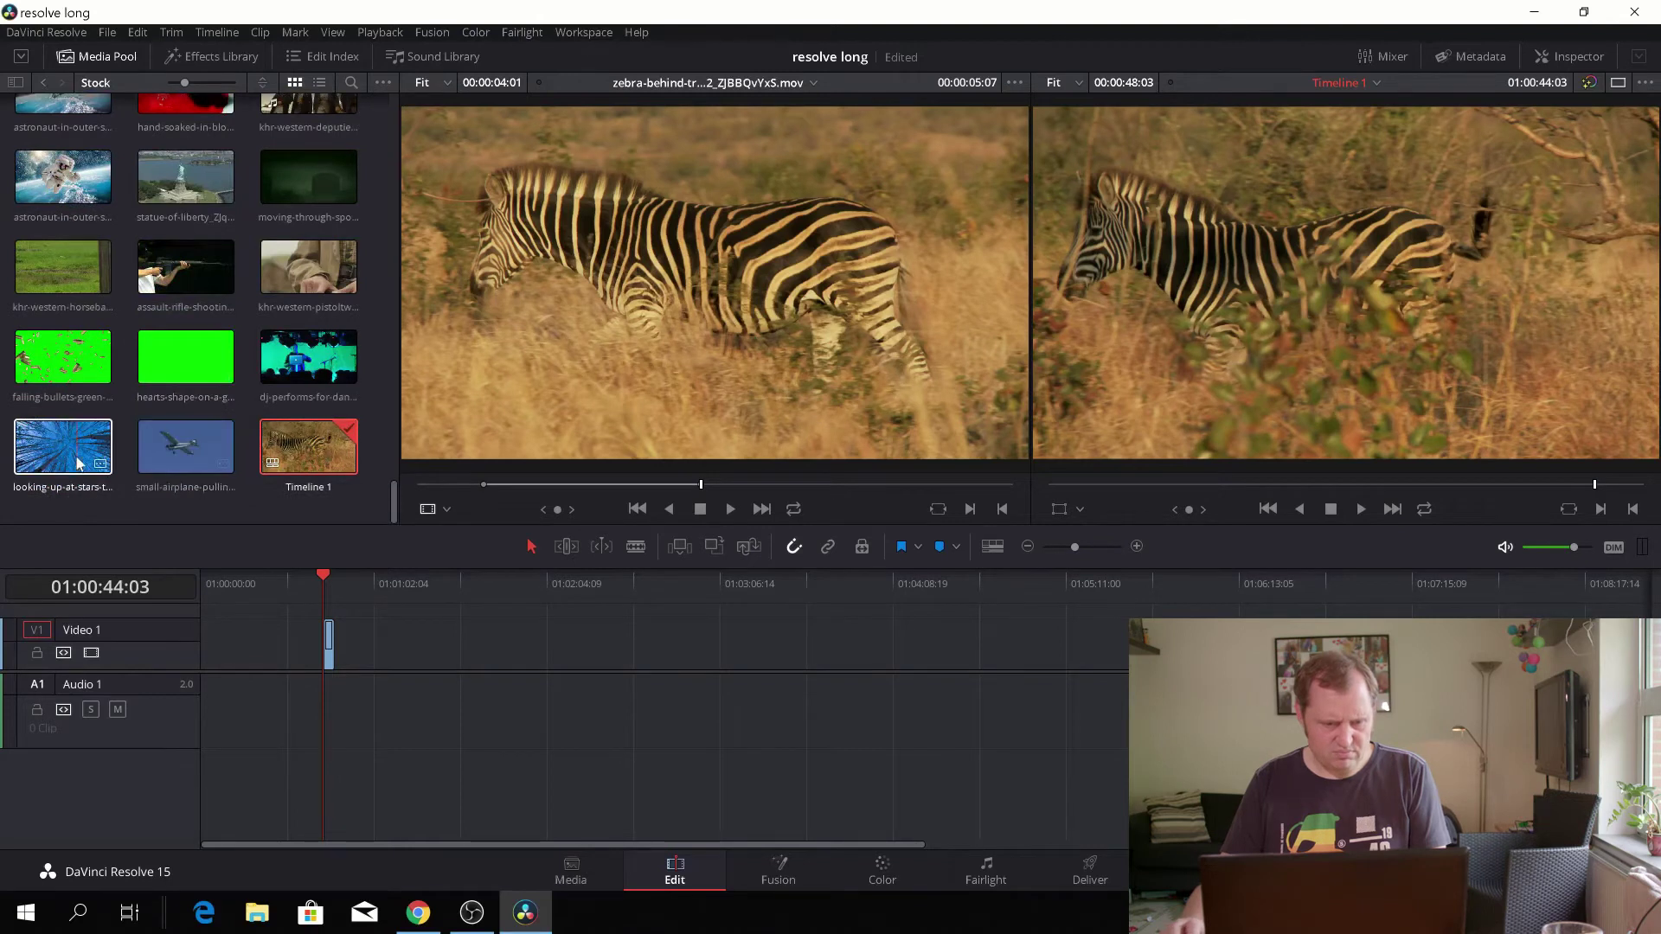
- Load the silhouetted-leopard clip and mark its in point at 00:00:02:24 and out point at 00:00:04:26
scroll(76, 457, "up", 6)
scroll(76, 456, "up", 8)
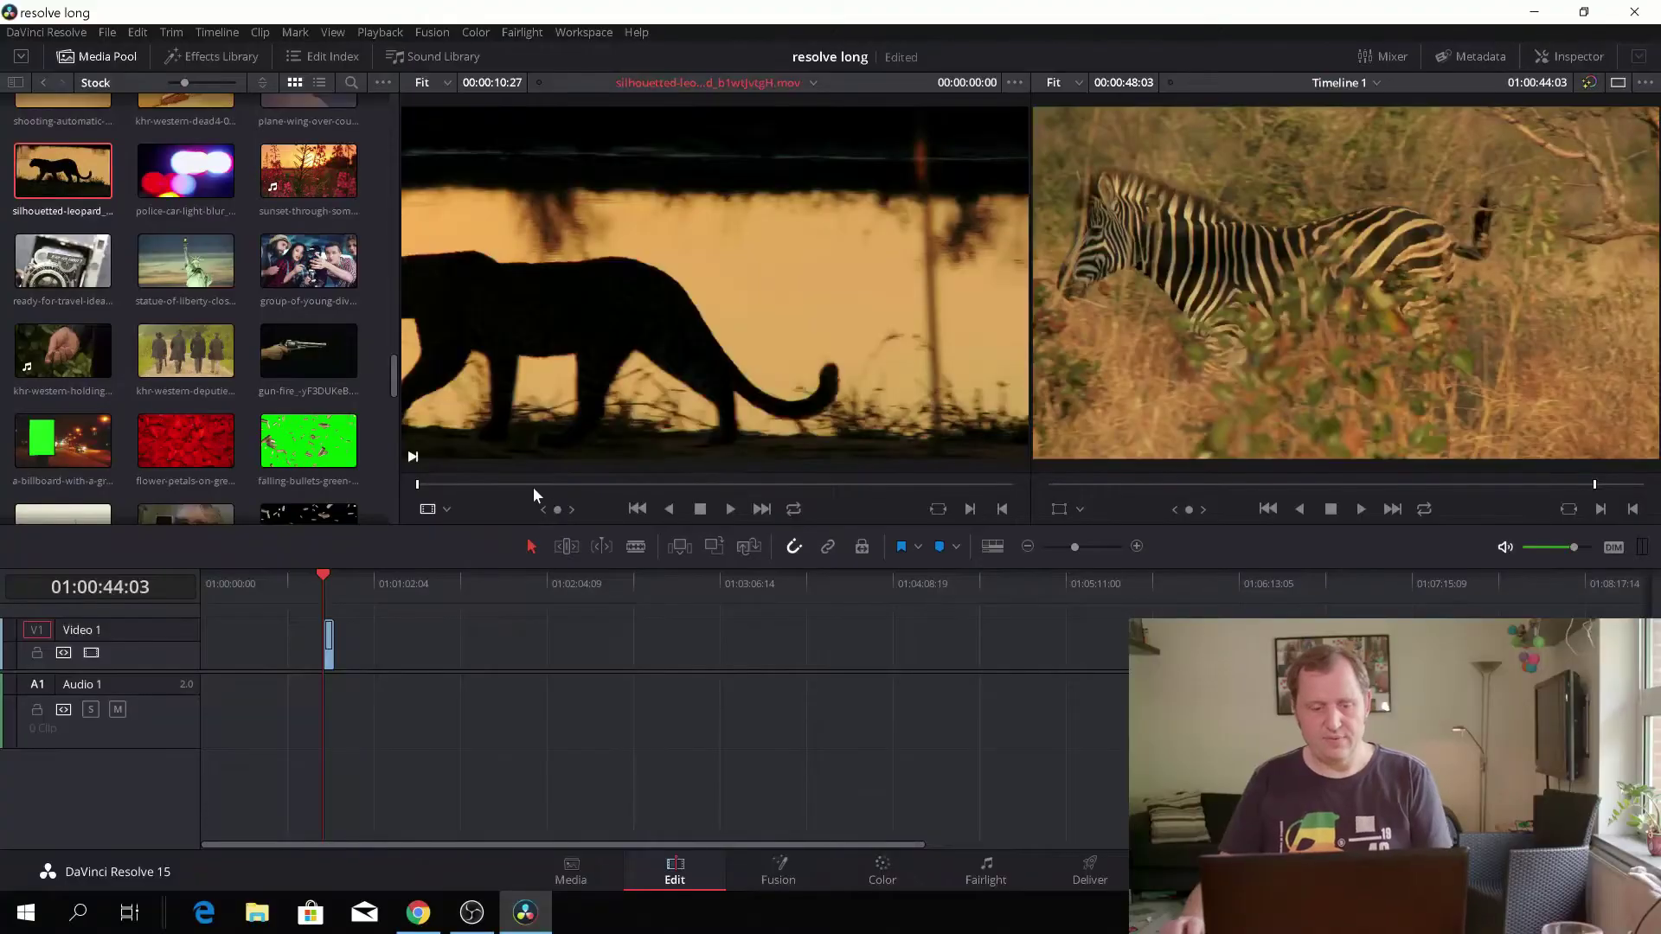
left_click(546, 485)
left_click(570, 486)
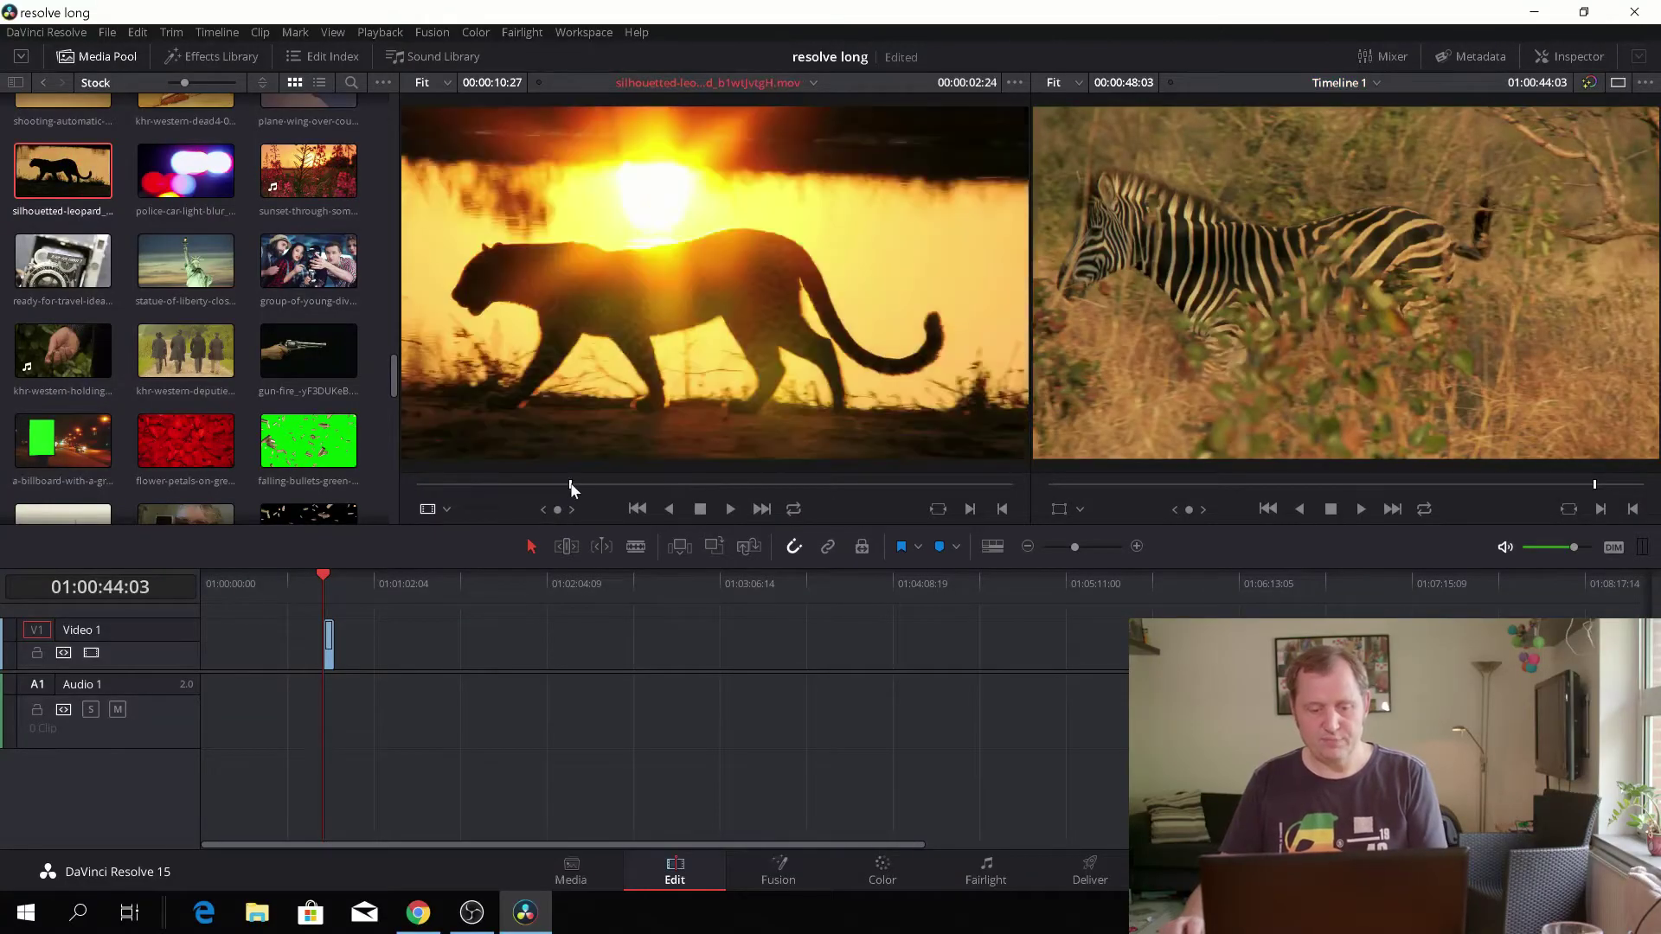
key("i")
key("space")
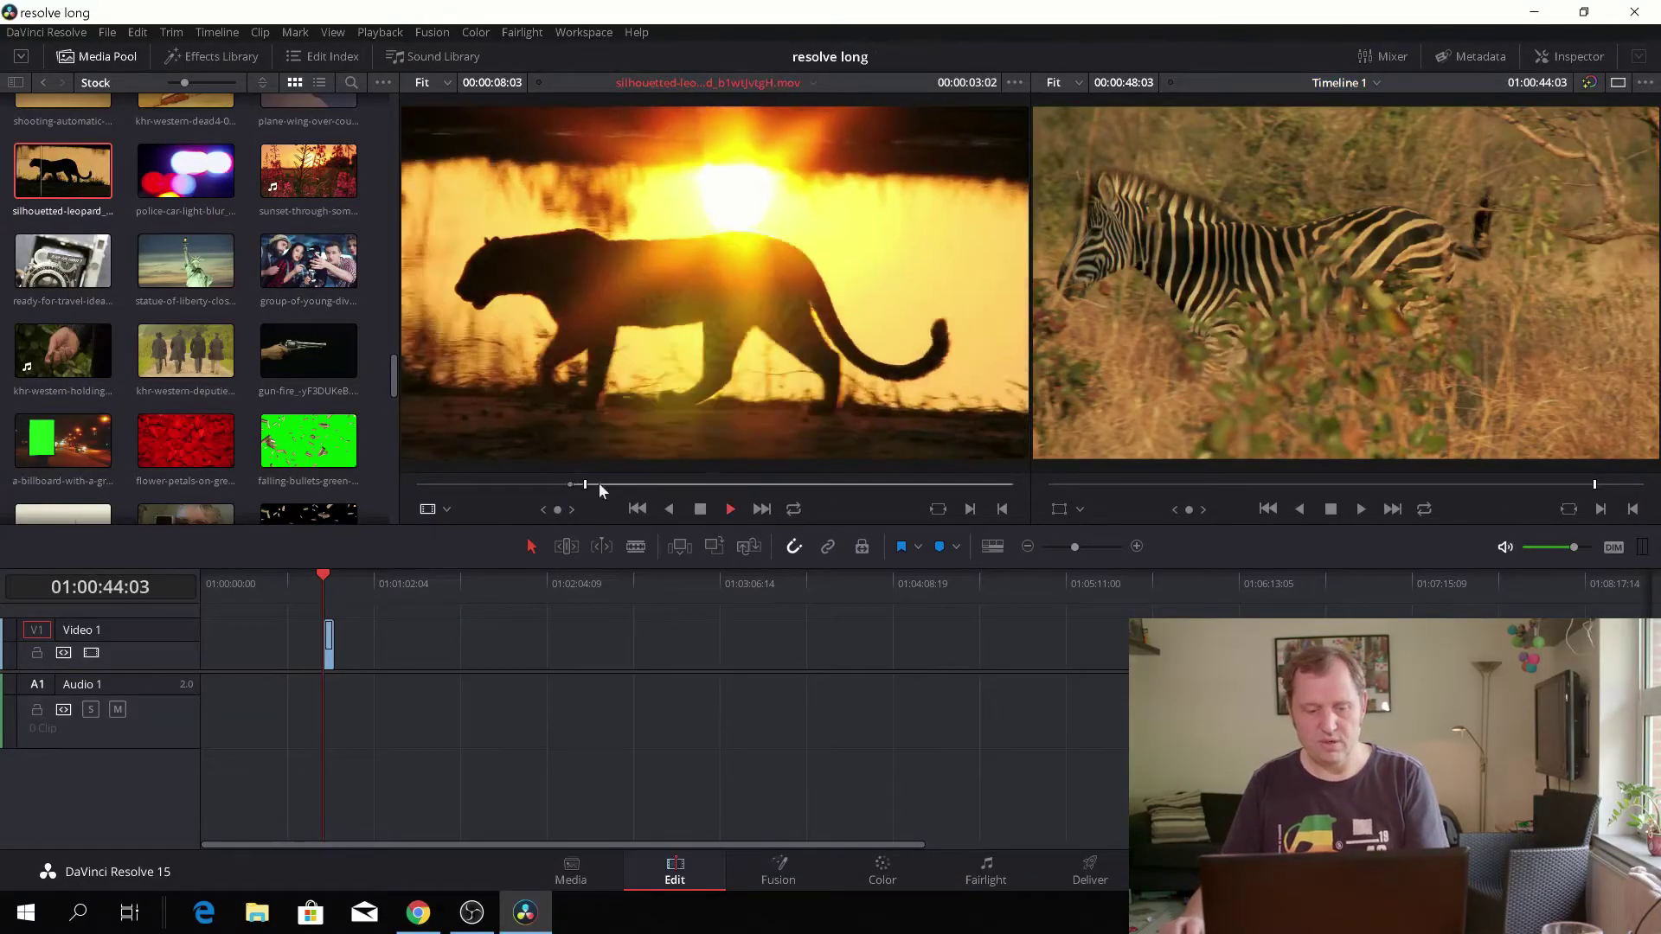
key("space")
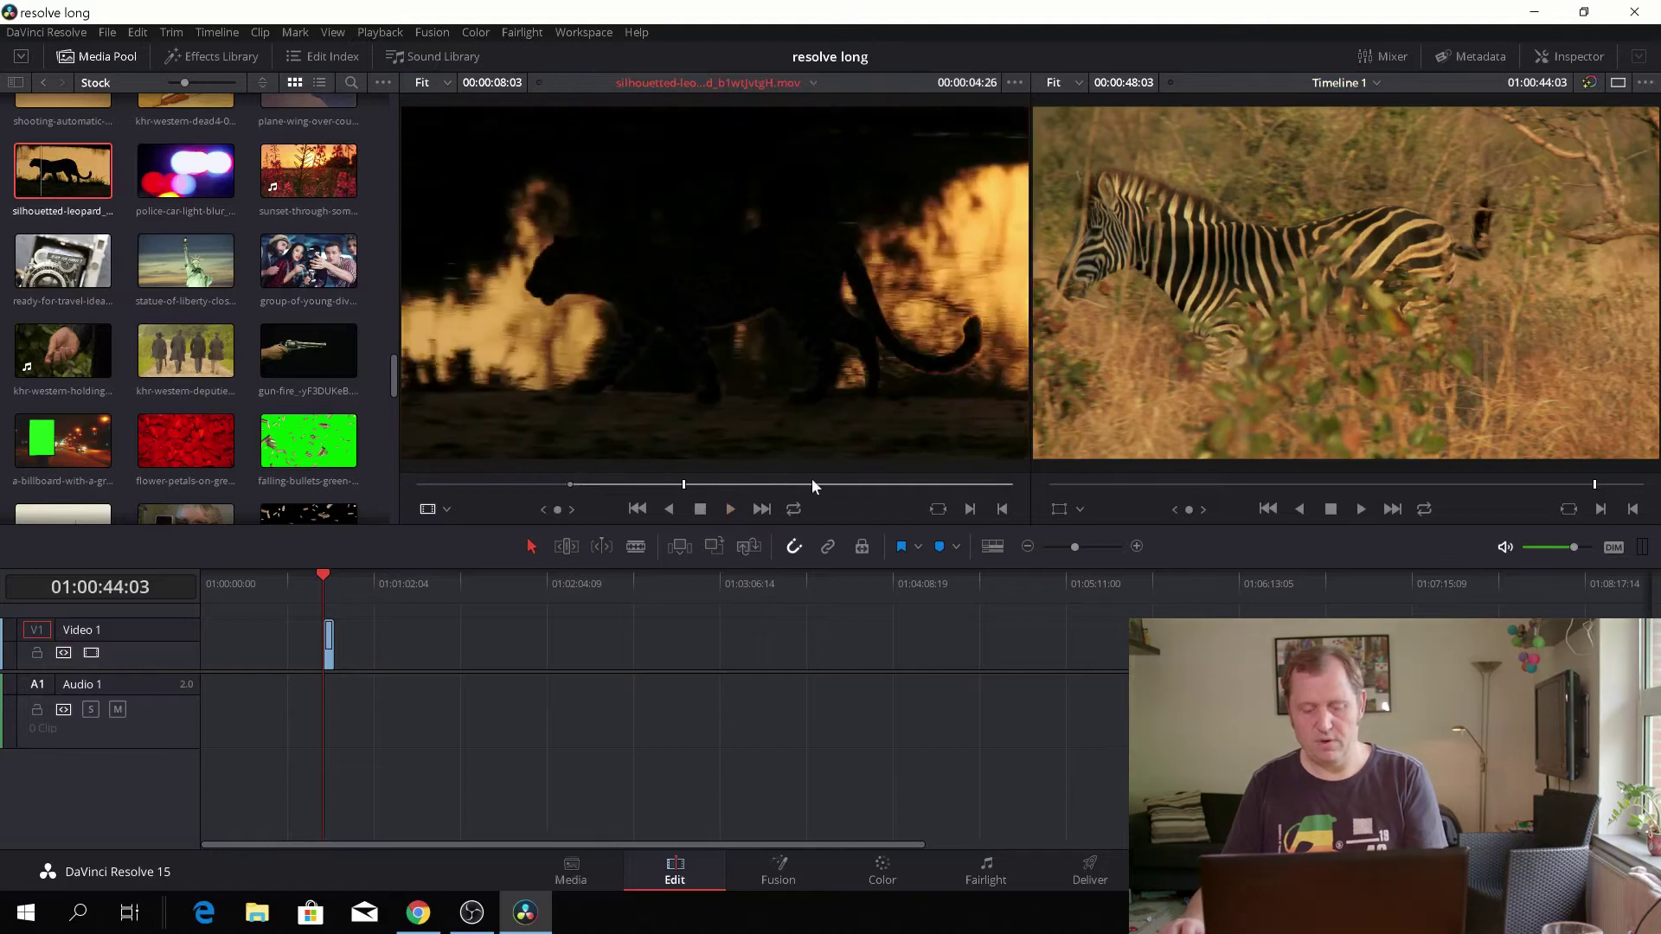
key("o")
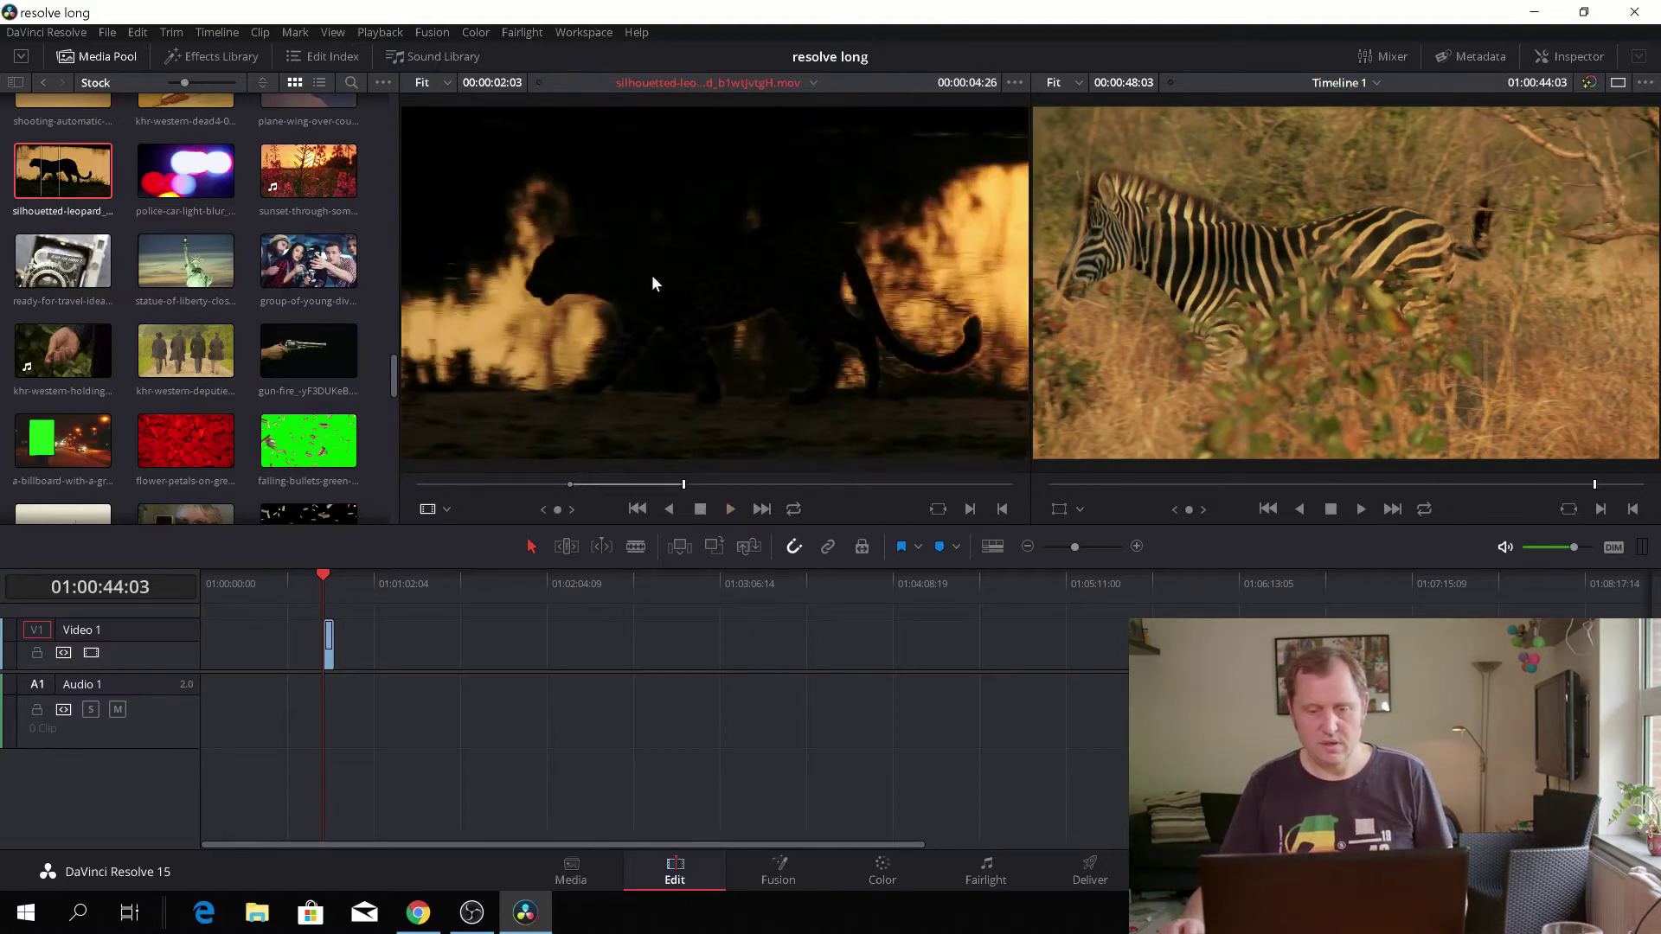
- Place the marked leopard section on a track above the zebra clip and return the playhead to 01:00:44:03
left_click_drag(714, 282, 1616, 324)
left_click_drag(172, 624, 209, 632)
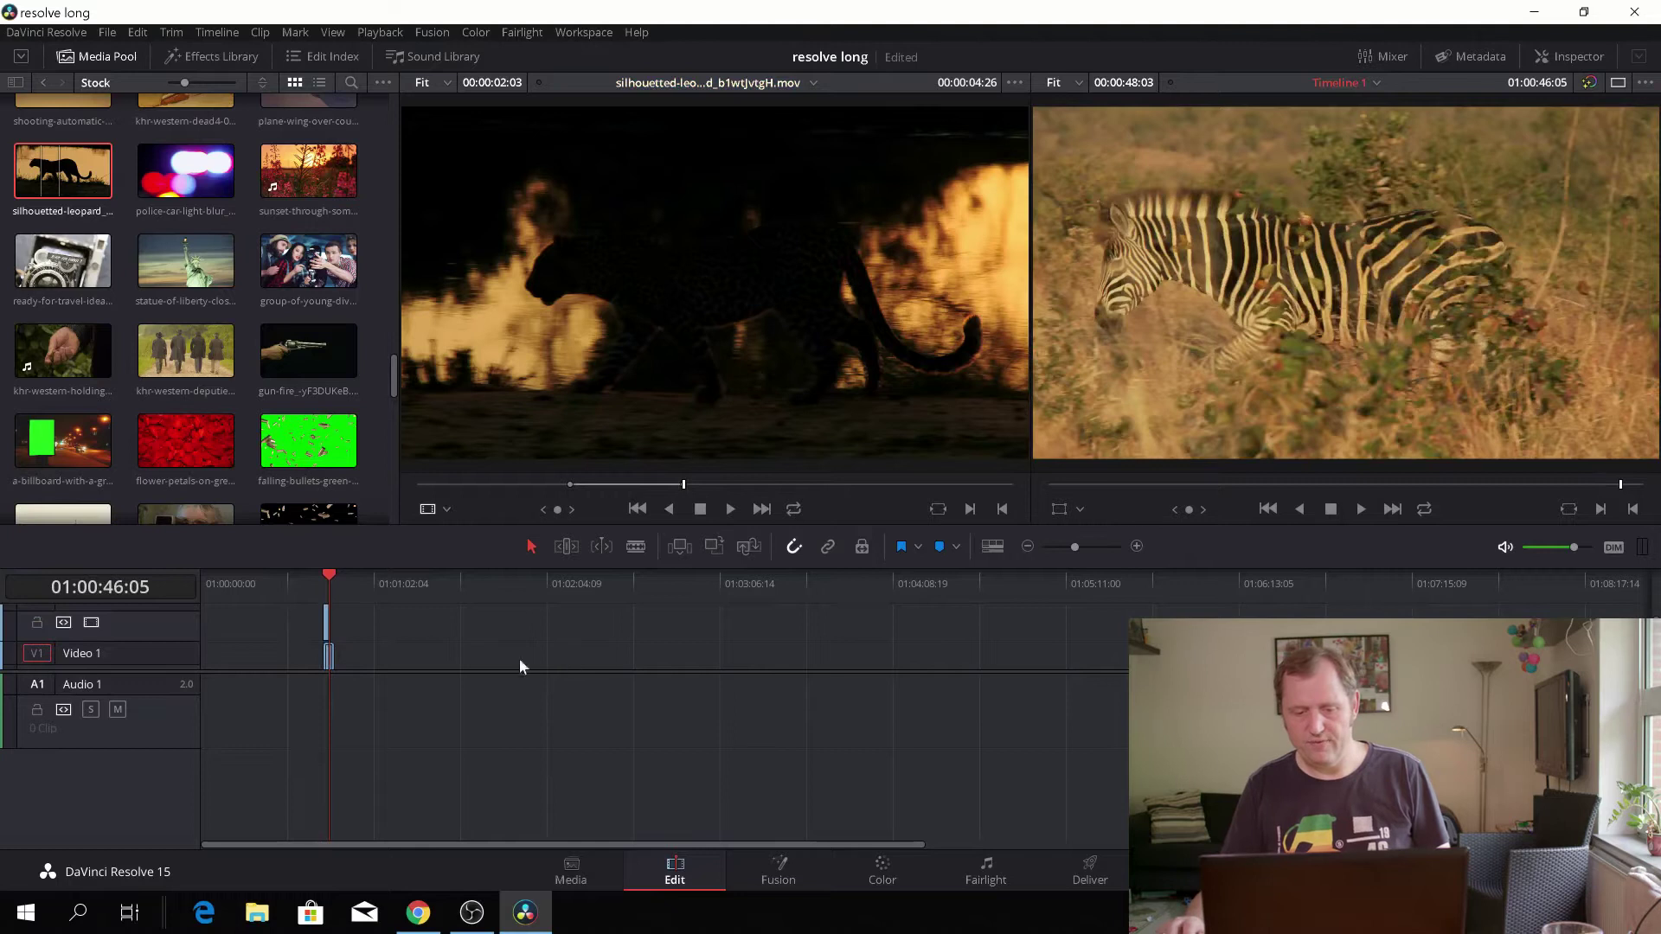
left_click_drag(329, 574, 321, 574)
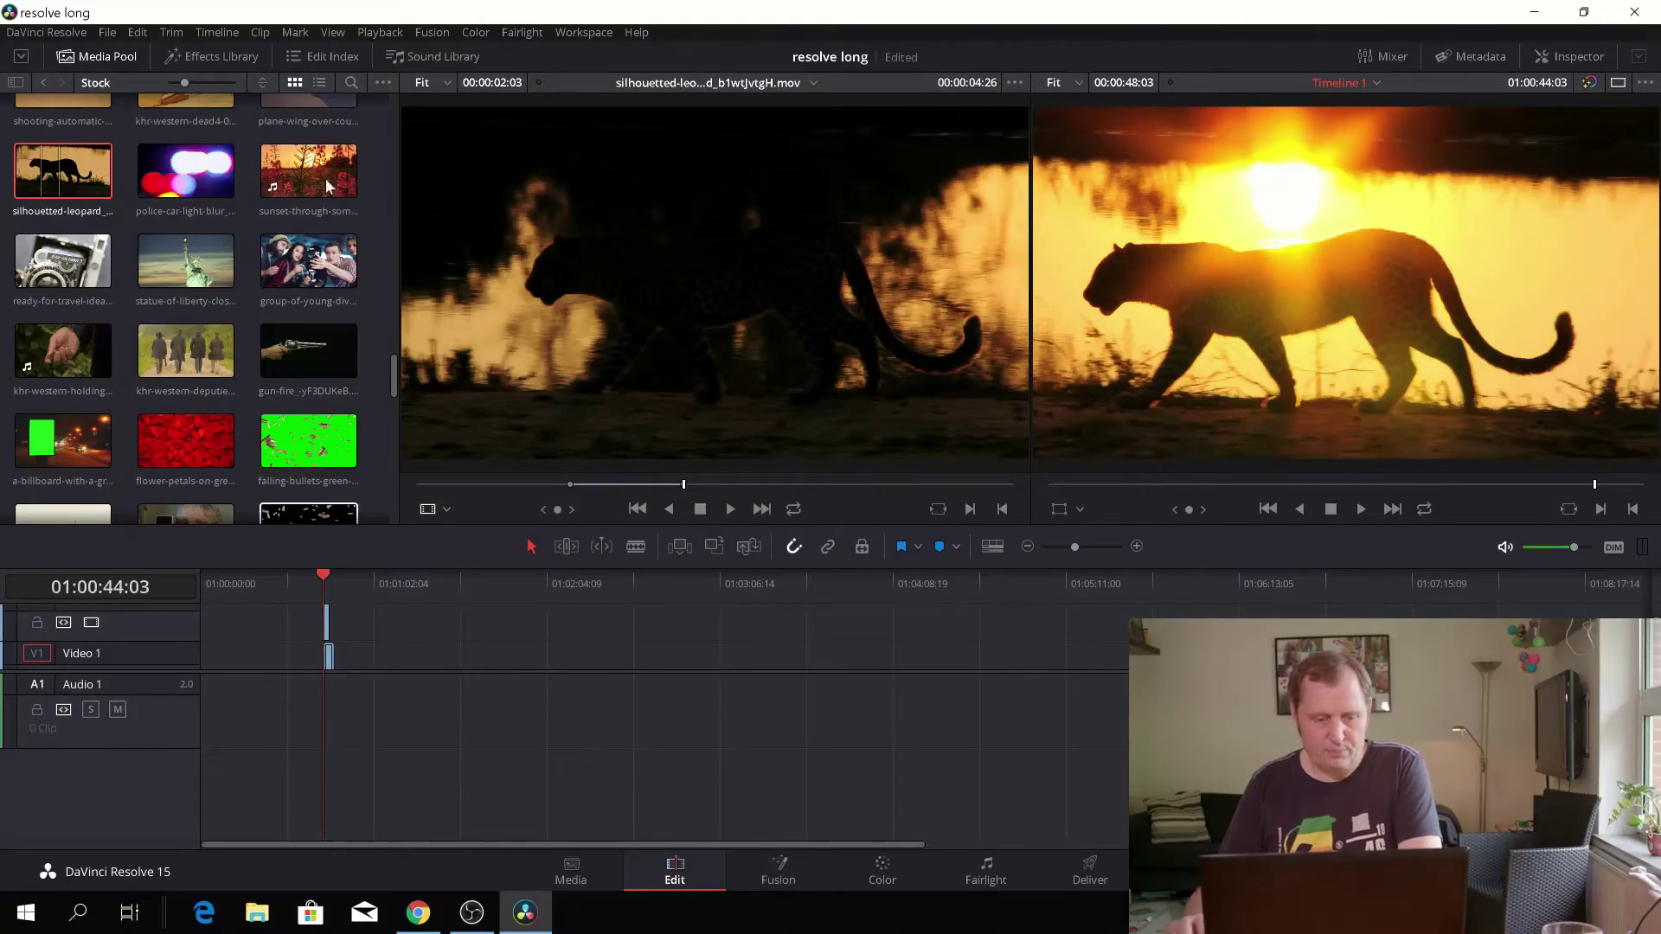
- Browse the Stock bin for another clip, previewing the egypt-pyramid and haunting-ghosts clips
scroll(123, 188, "up", 1)
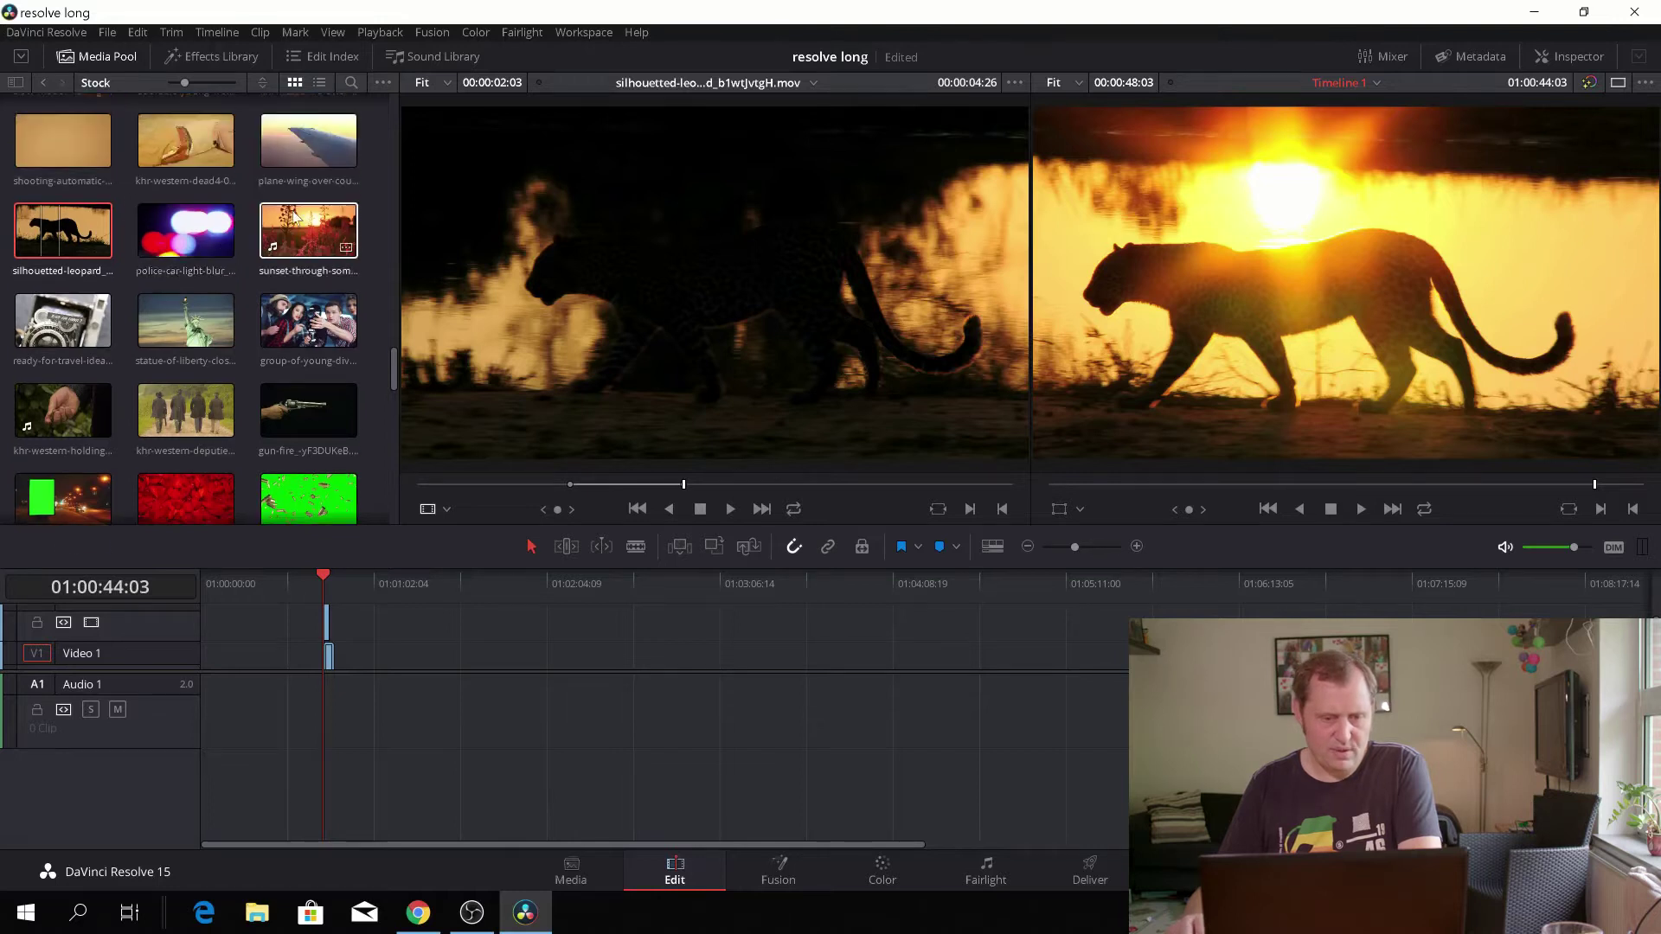
scroll(241, 220, "up", 3)
scroll(200, 218, "up", 2)
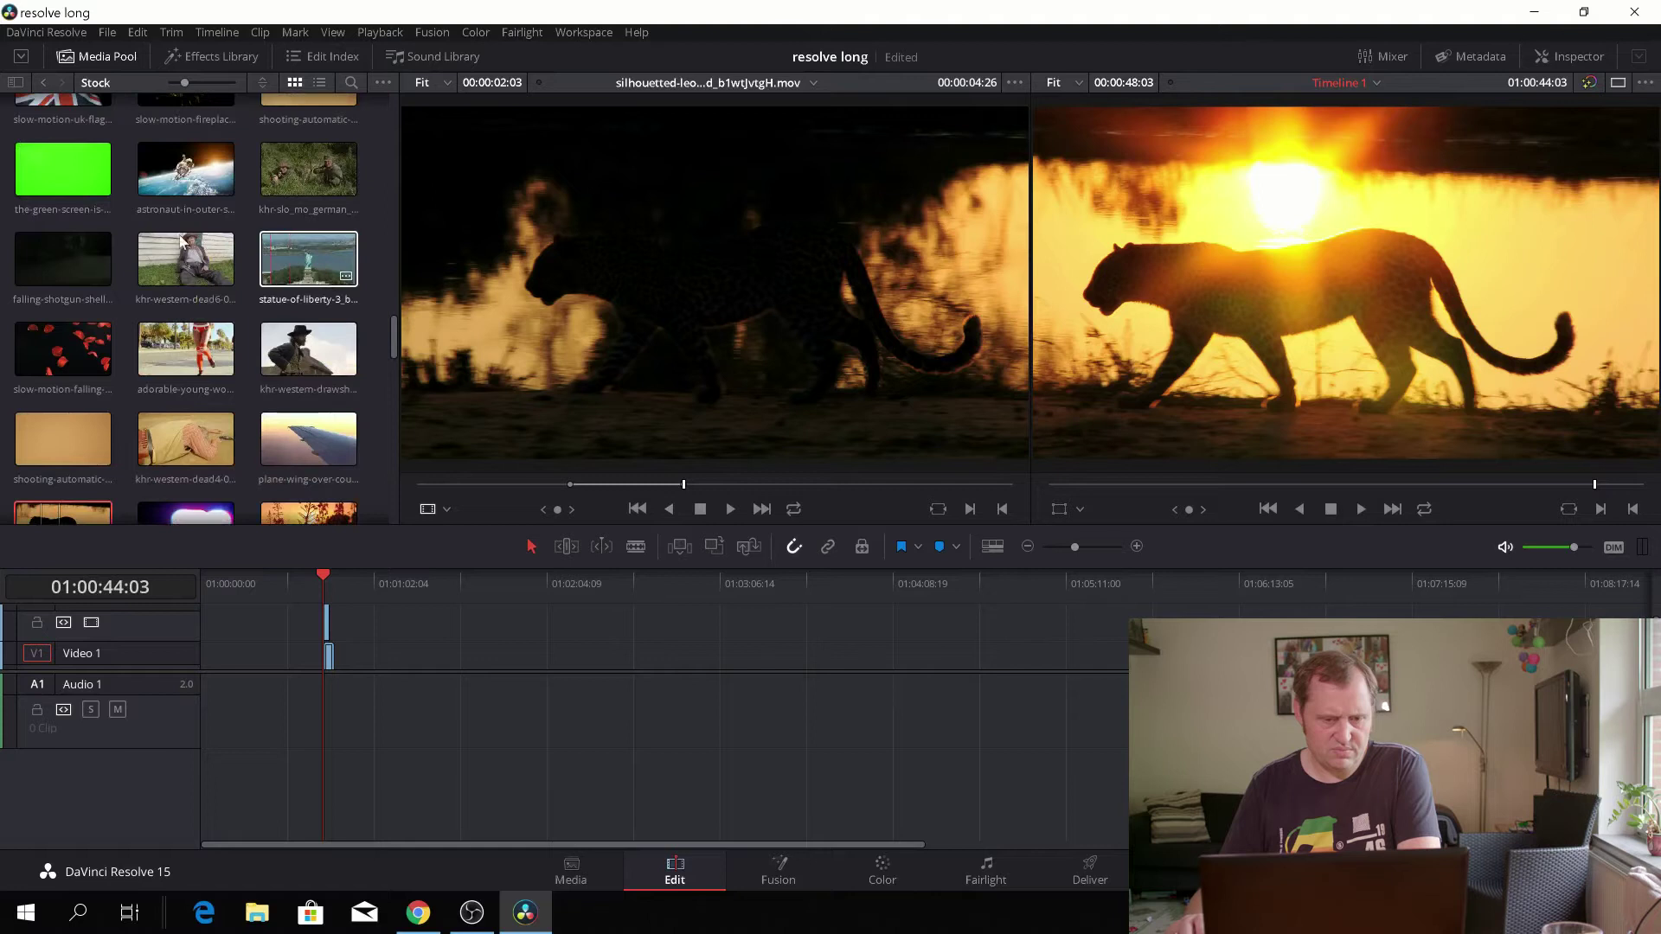
scroll(180, 240, "up", 1)
scroll(194, 216, "up", 2)
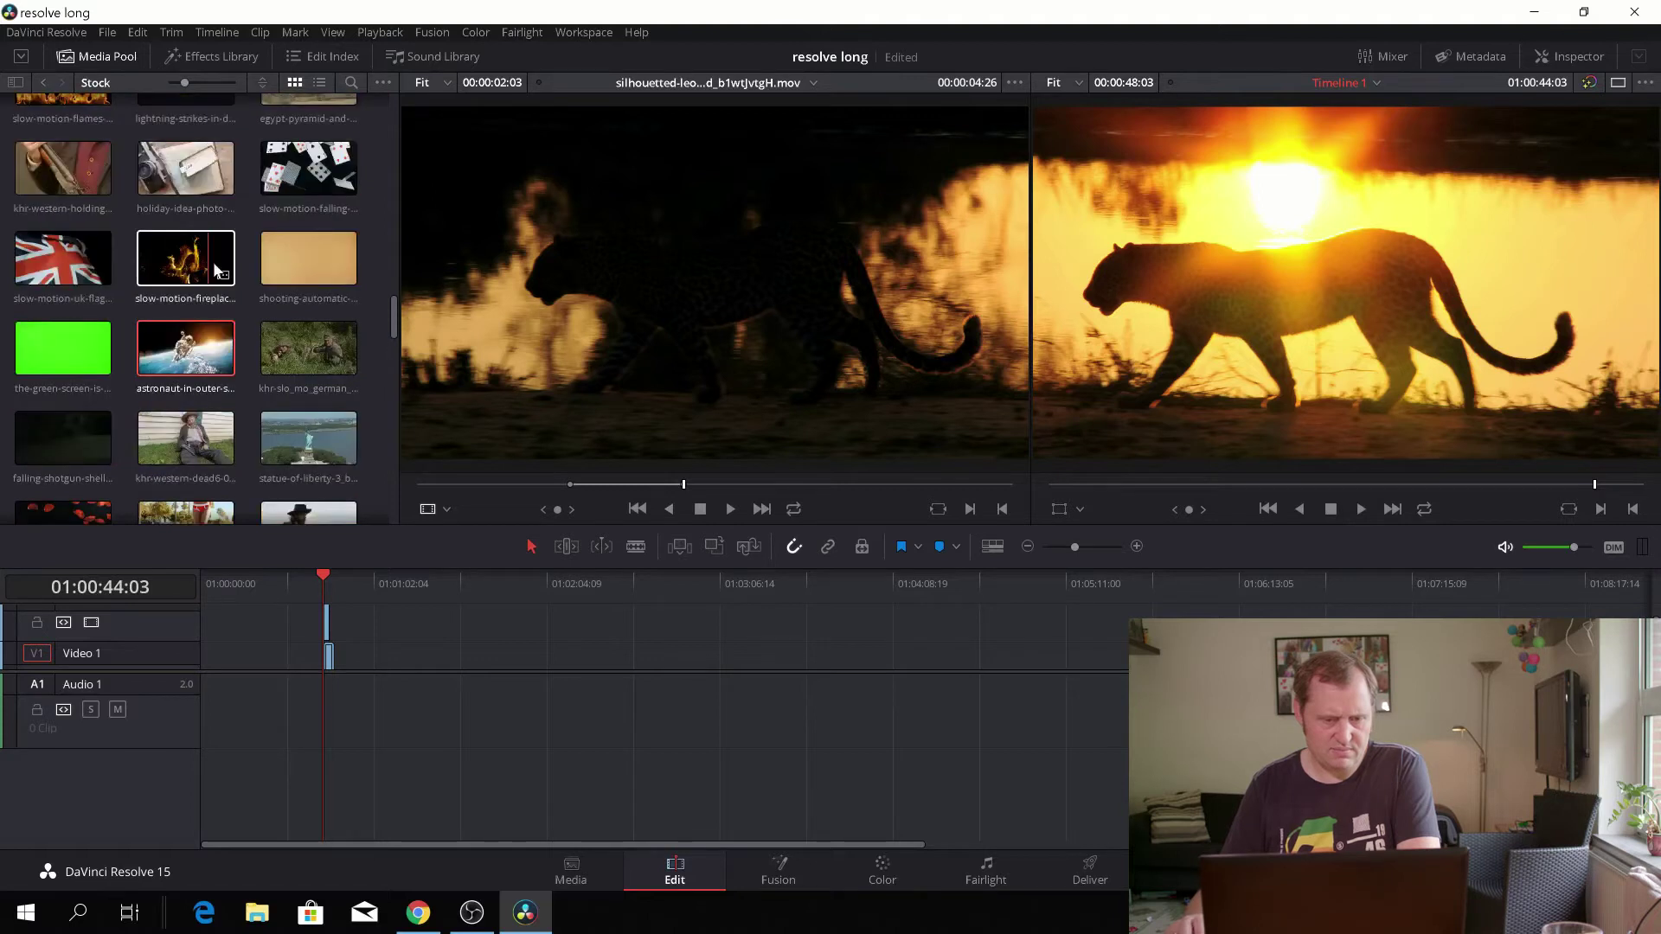
left_click(310, 188)
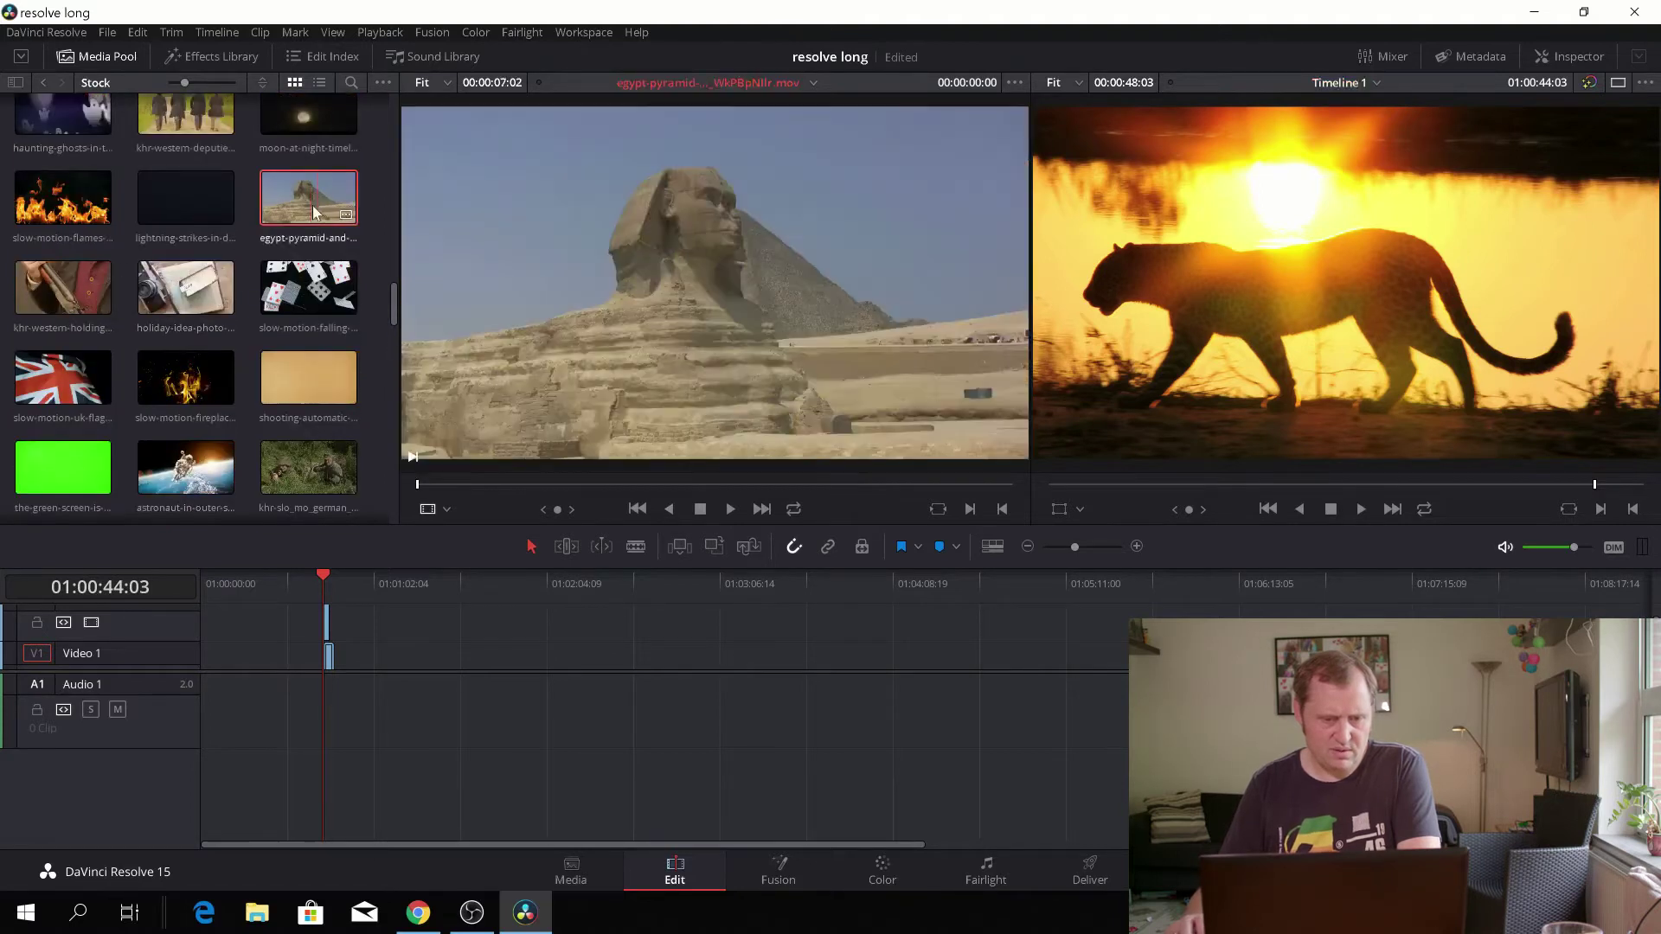
scroll(230, 216, "up", 1)
scroll(164, 221, "up", 1)
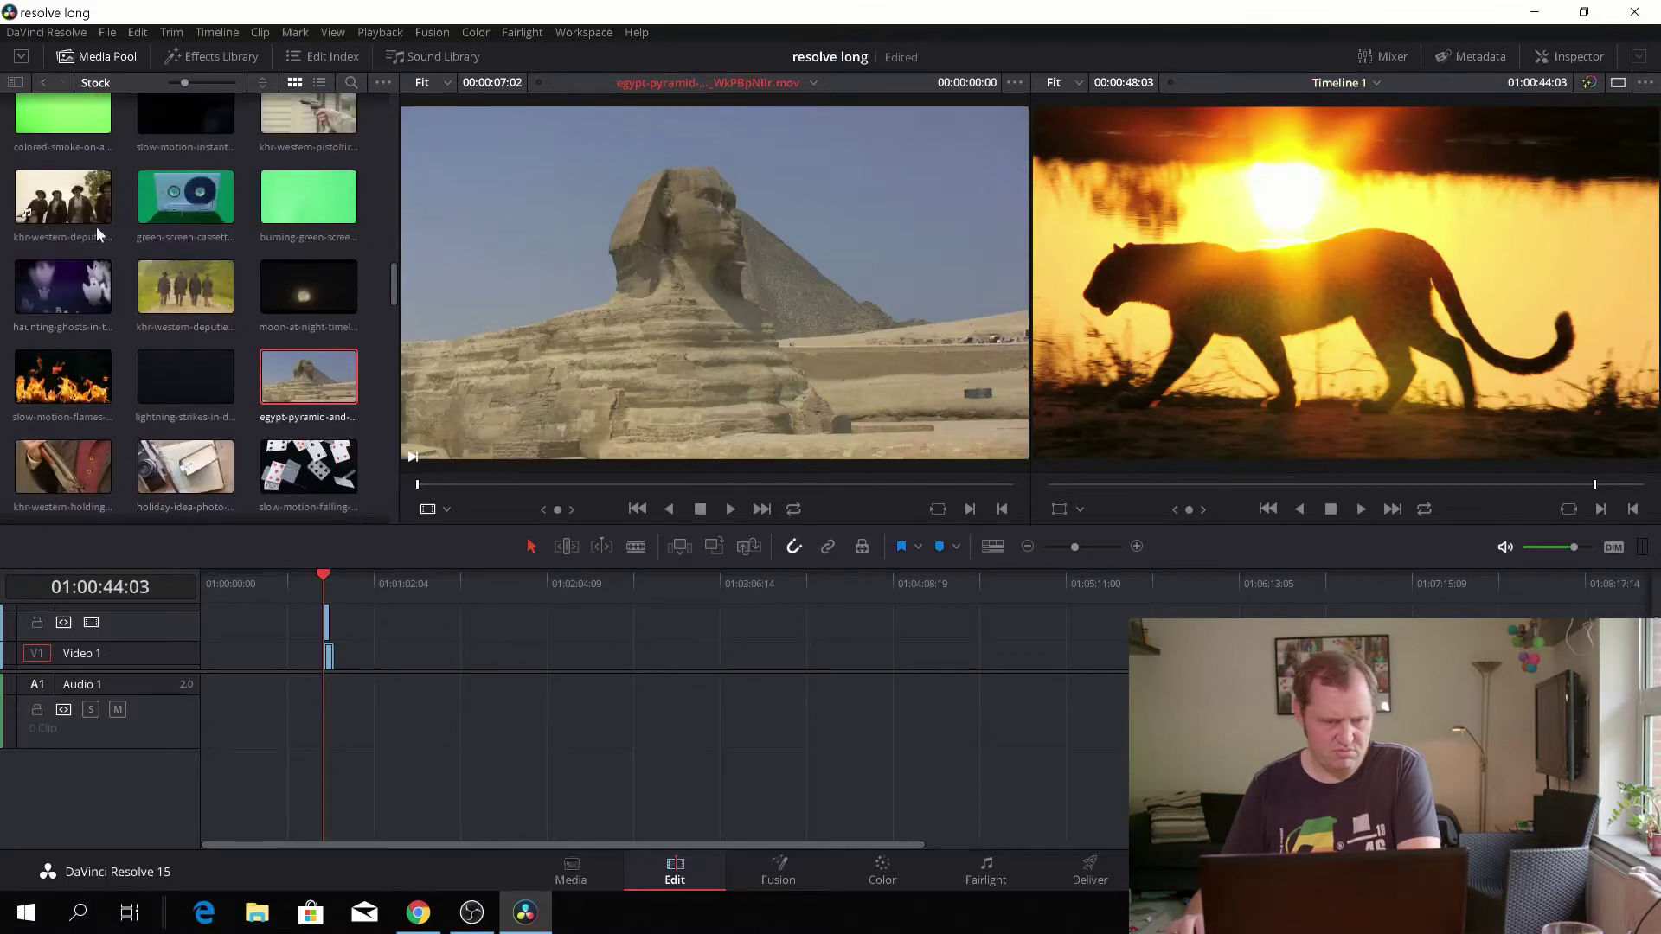
left_click(68, 277)
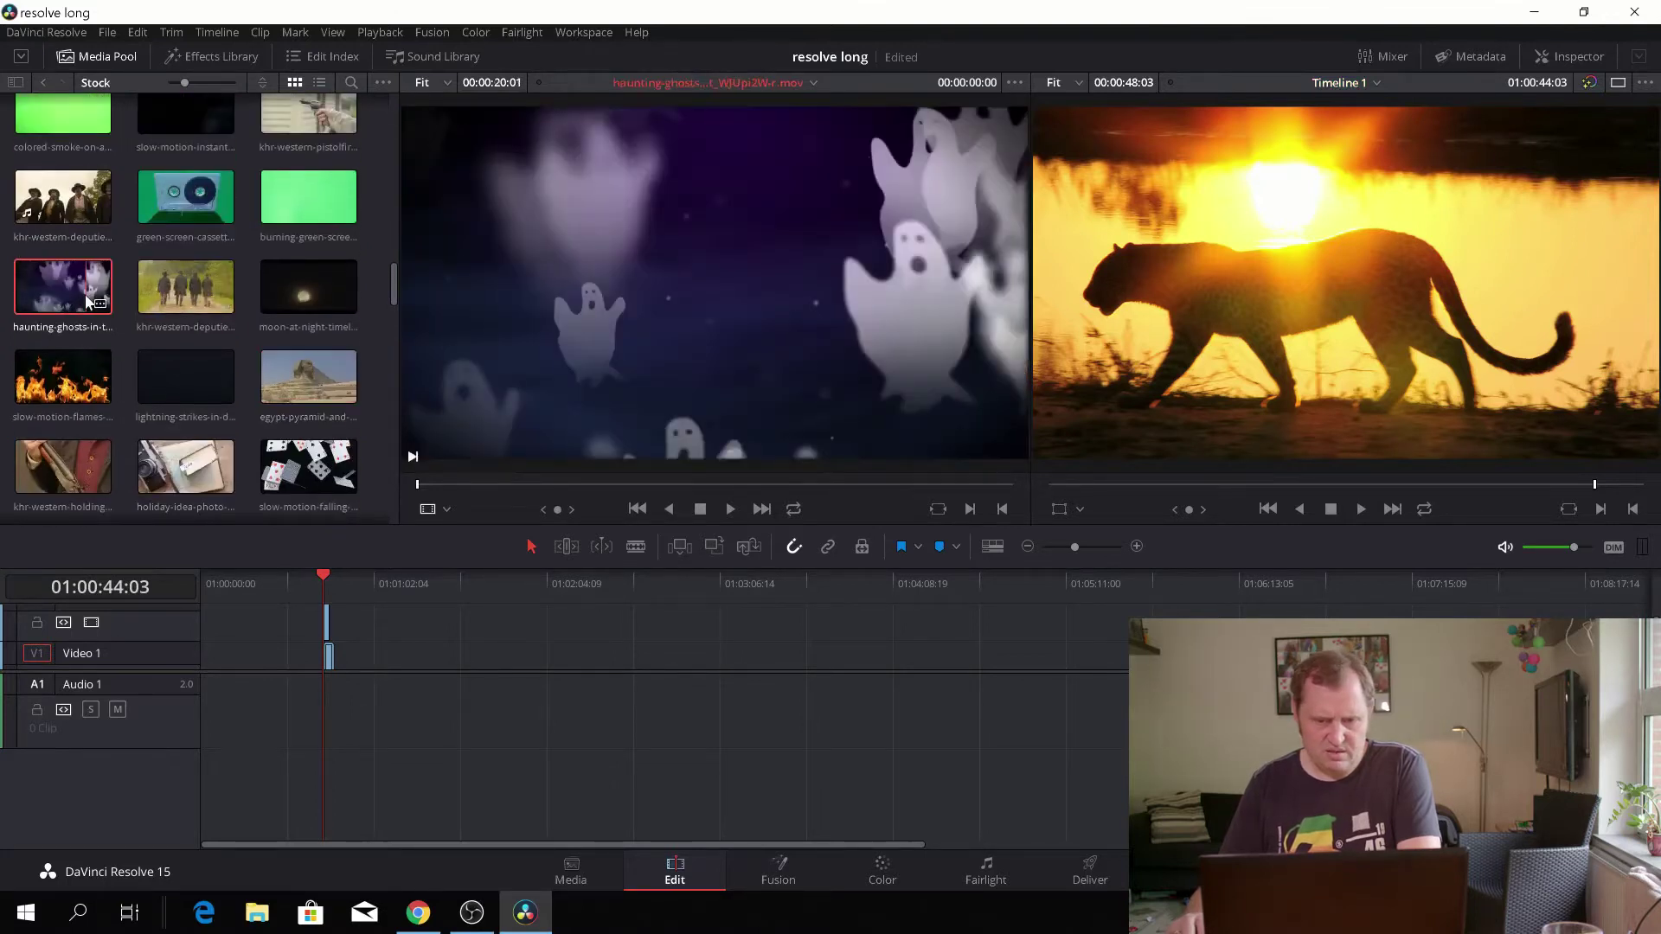
scroll(260, 363, "up", 2)
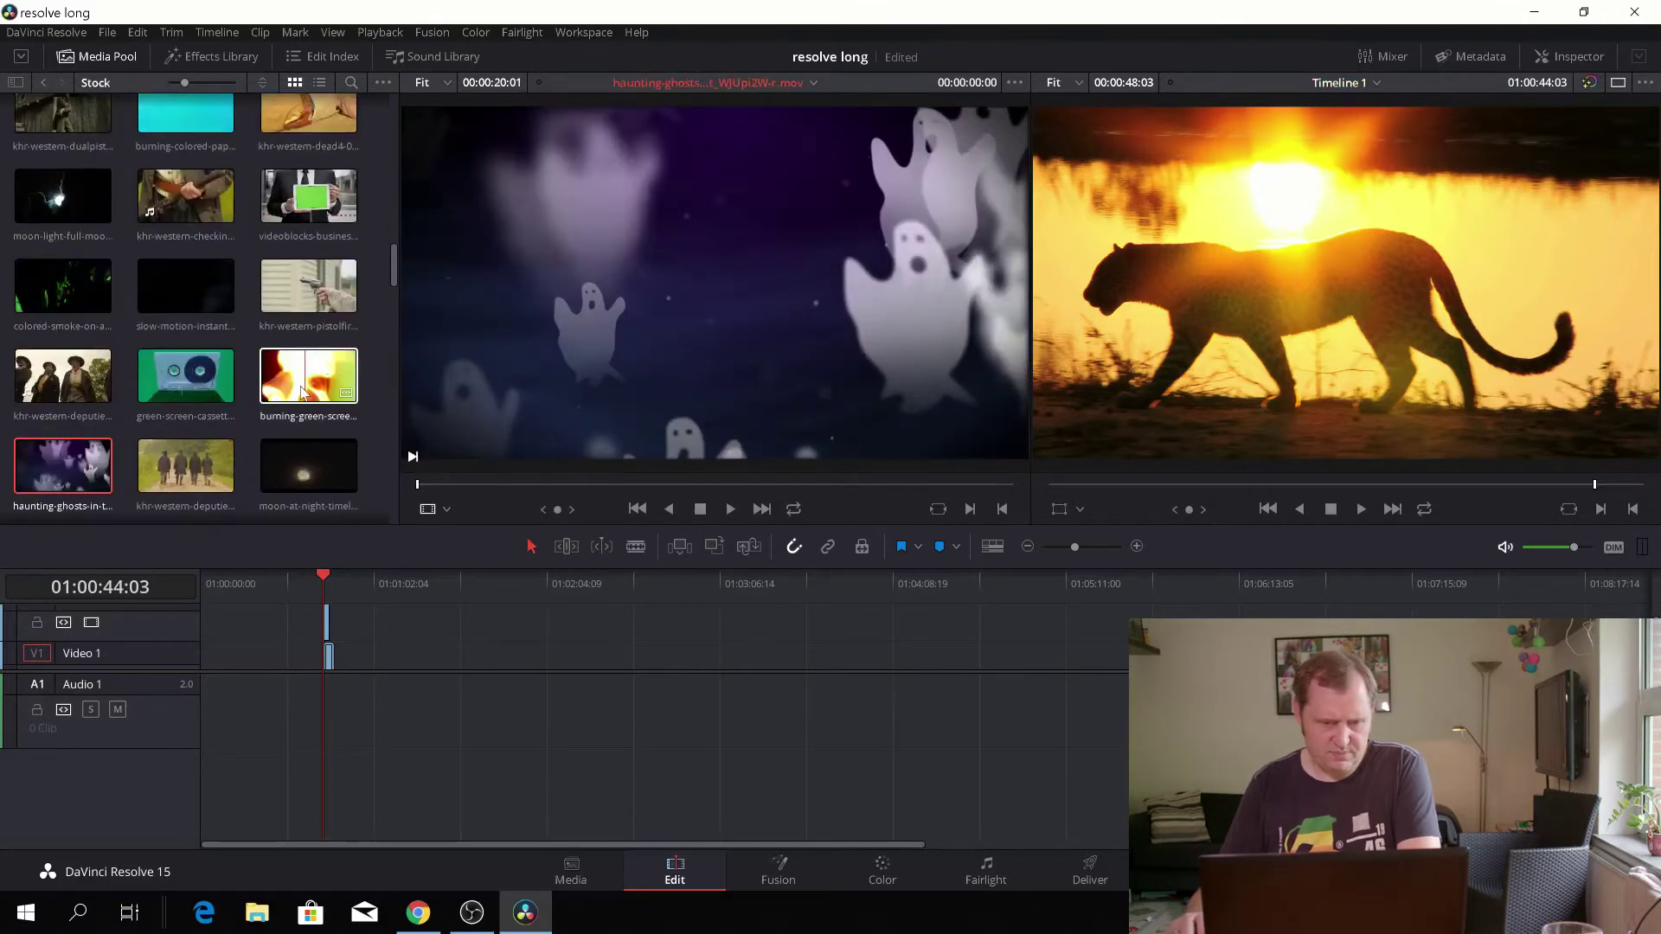
scroll(308, 320, "up", 2)
scroll(309, 316, "up", 1)
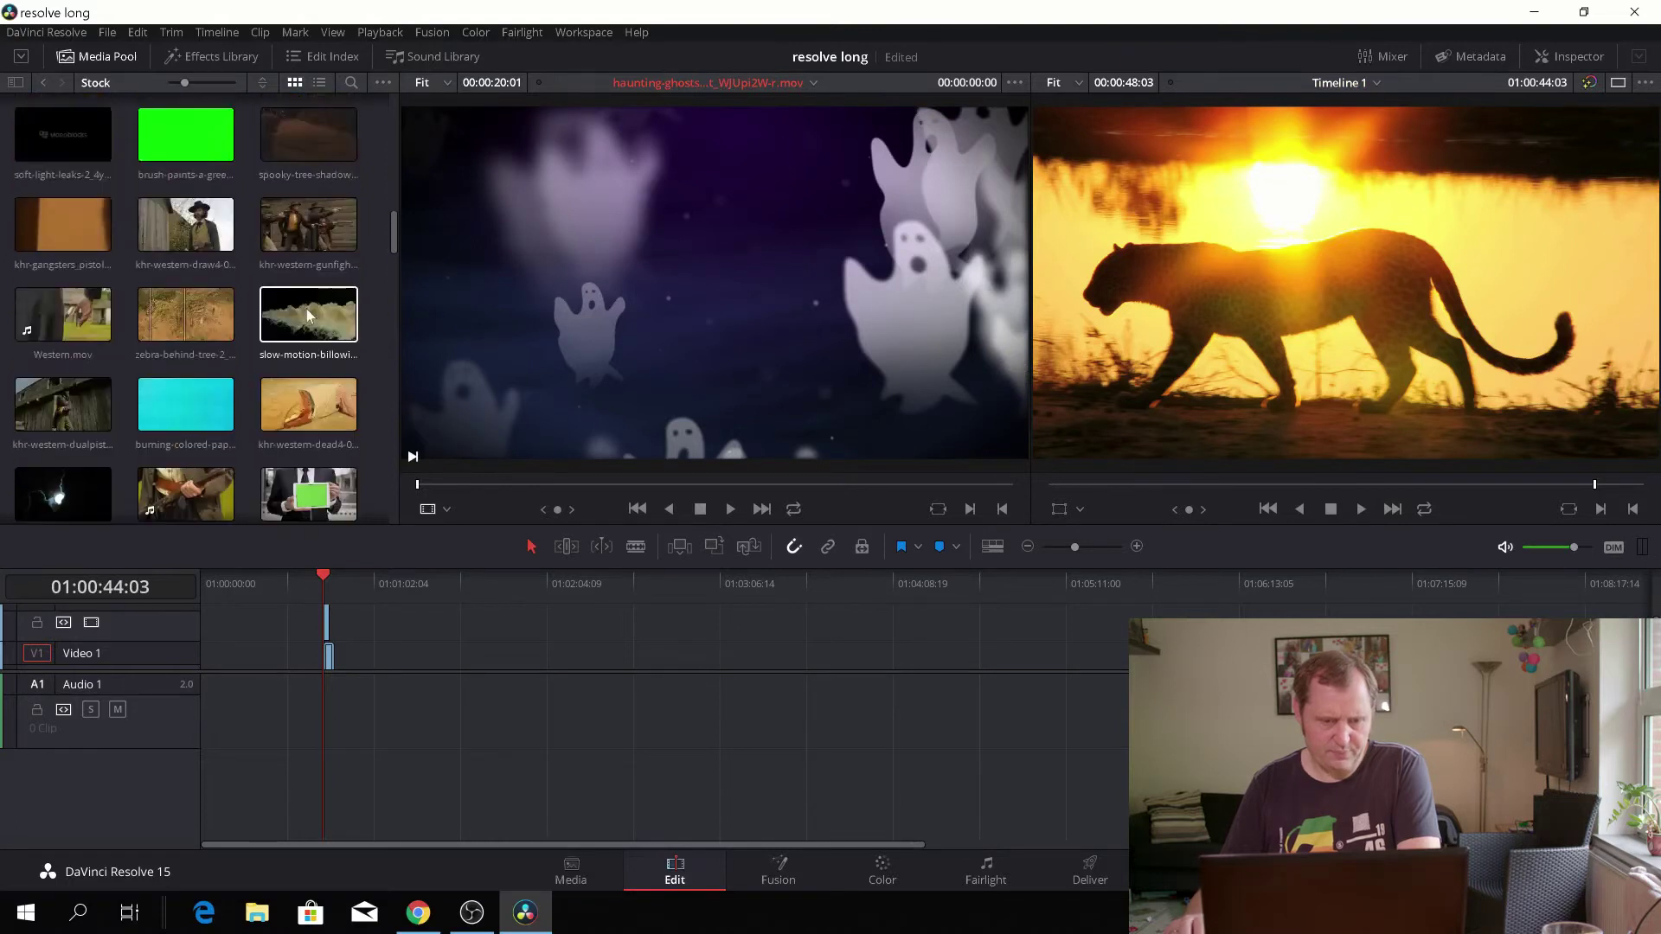
scroll(286, 273, "up", 5)
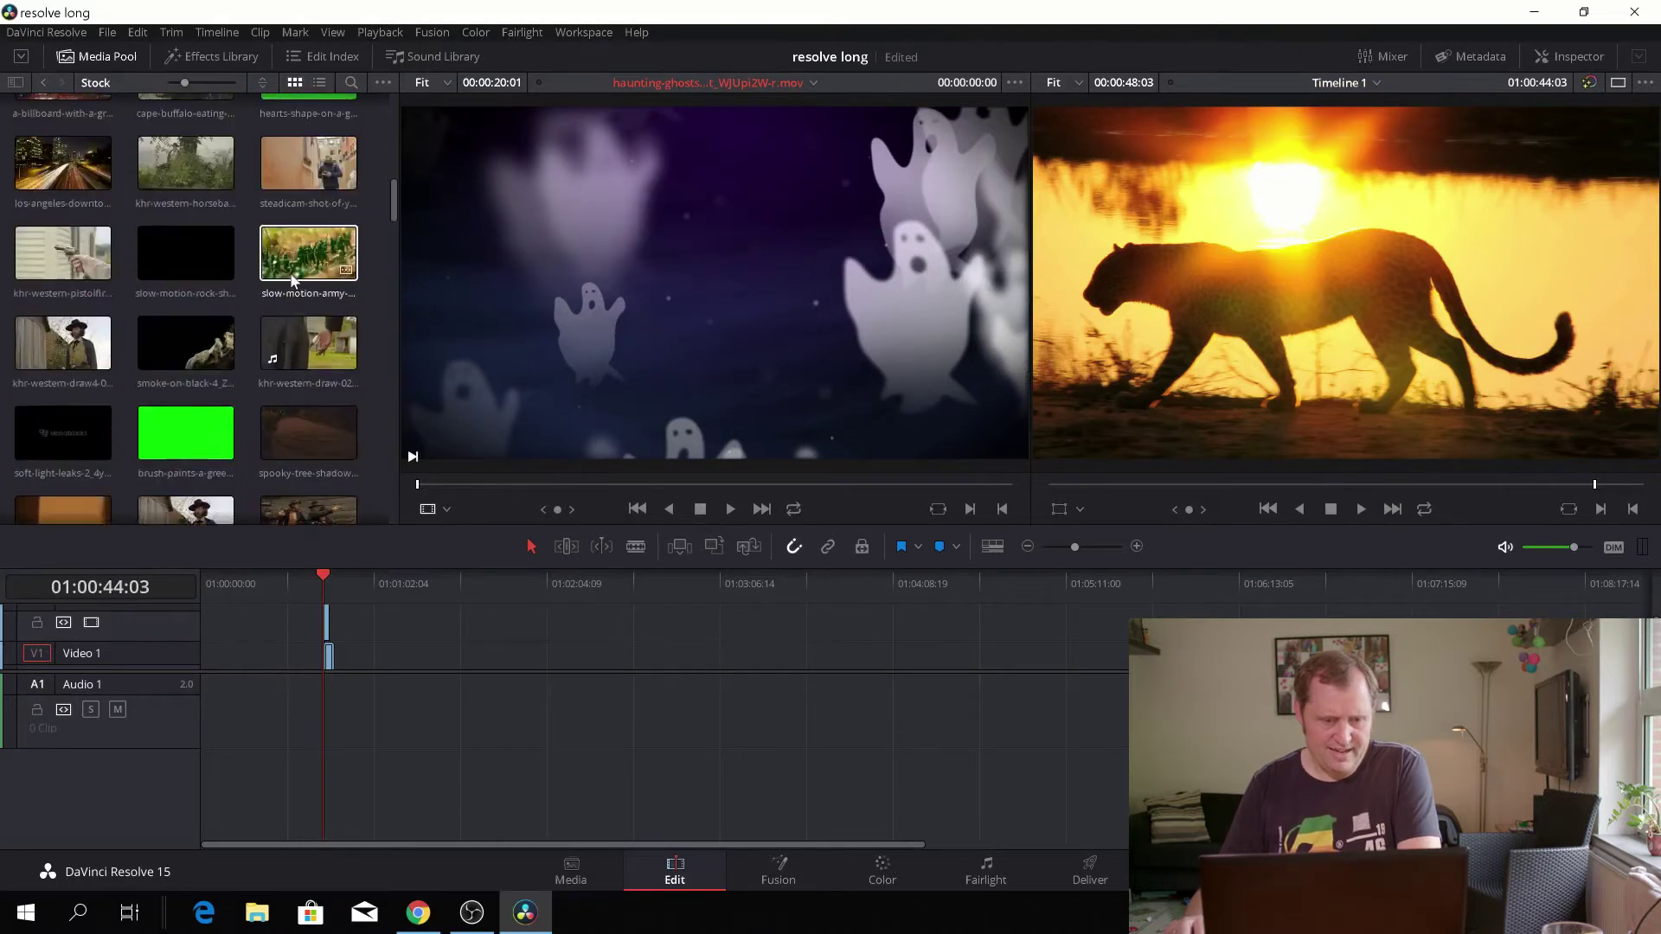
- Load the cape-buffalo-eating clip and mark its in point at 00:00:00:18 and out point at 00:00:03:06
scroll(293, 281, "up", 1)
left_click(164, 296)
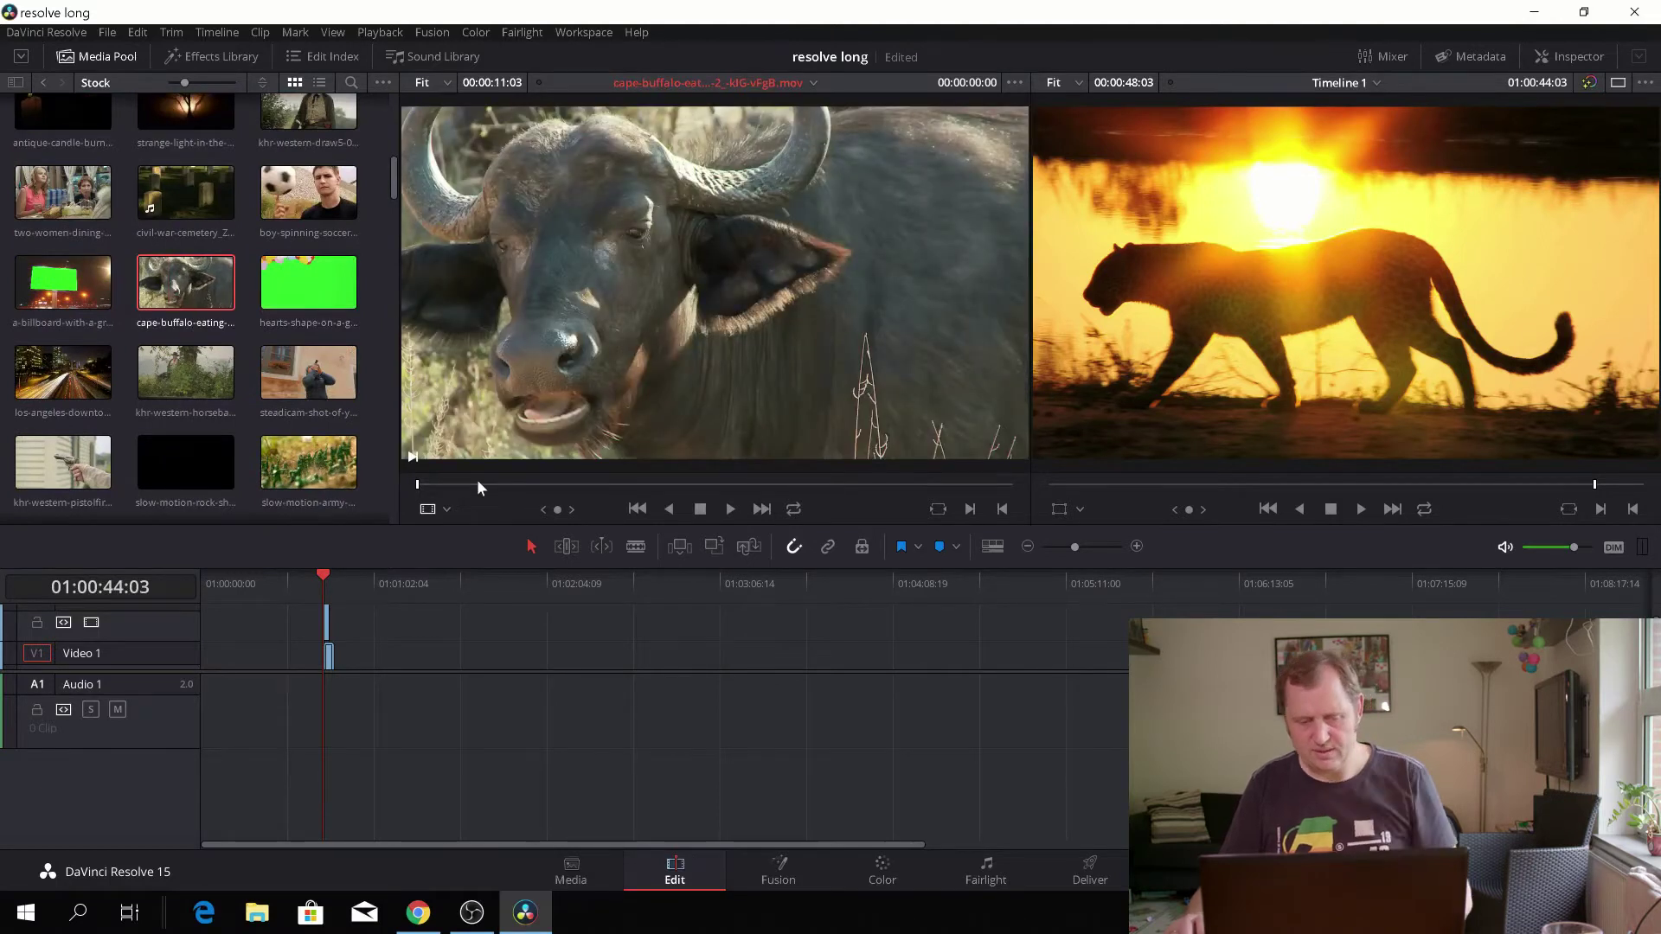
key("space")
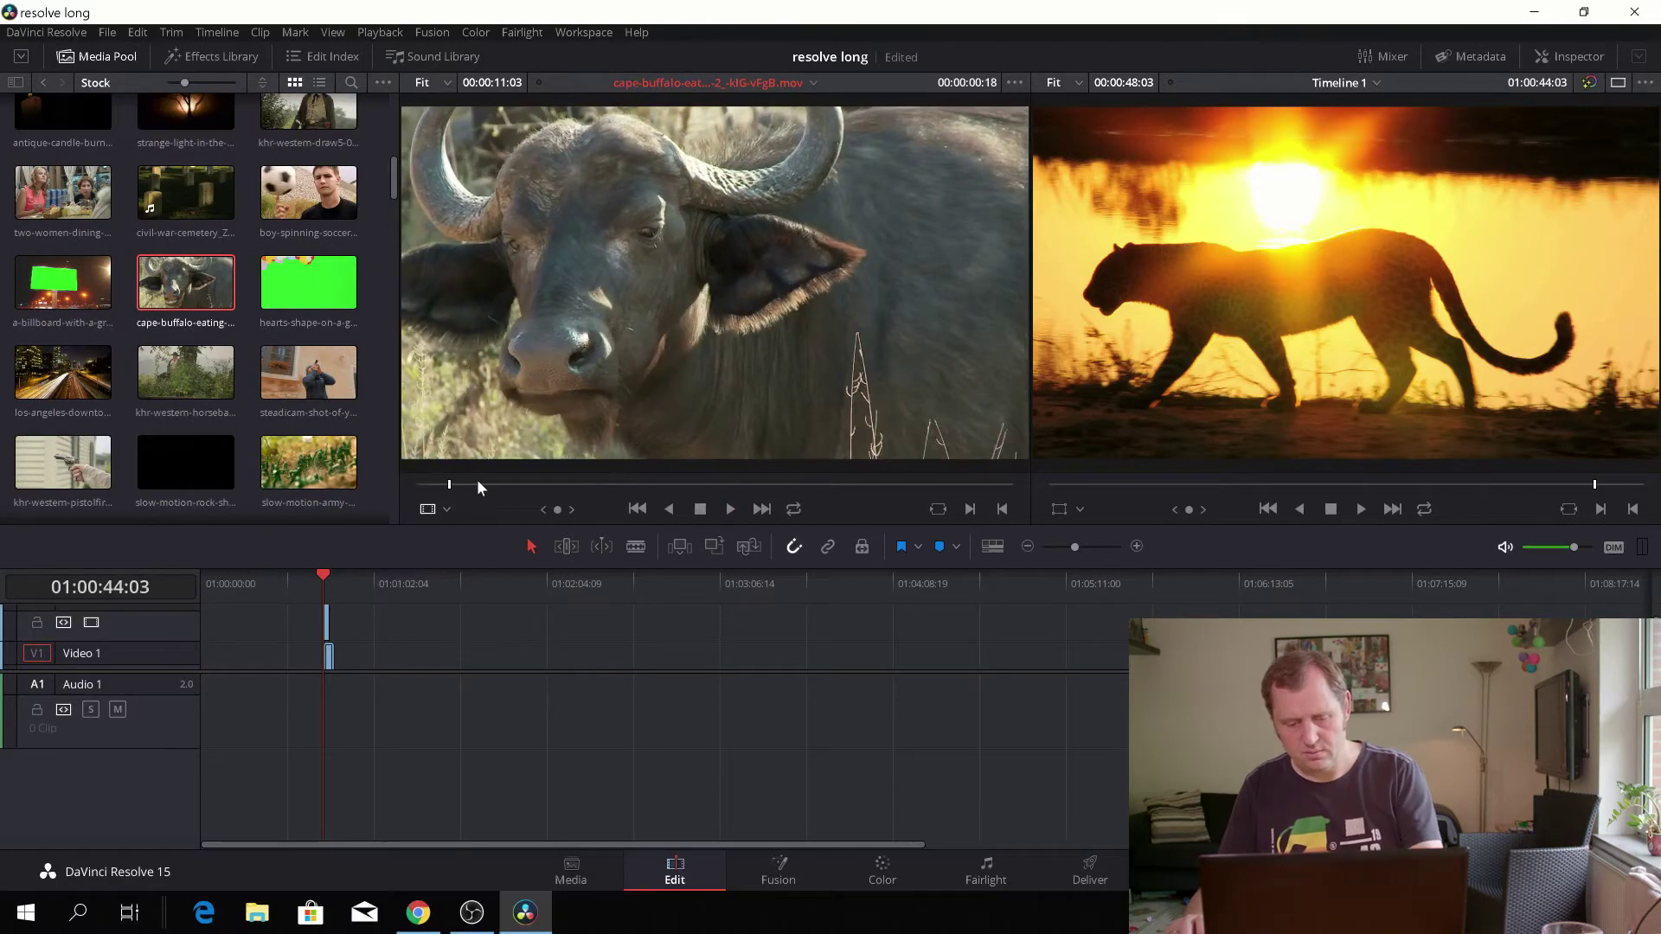
key("i")
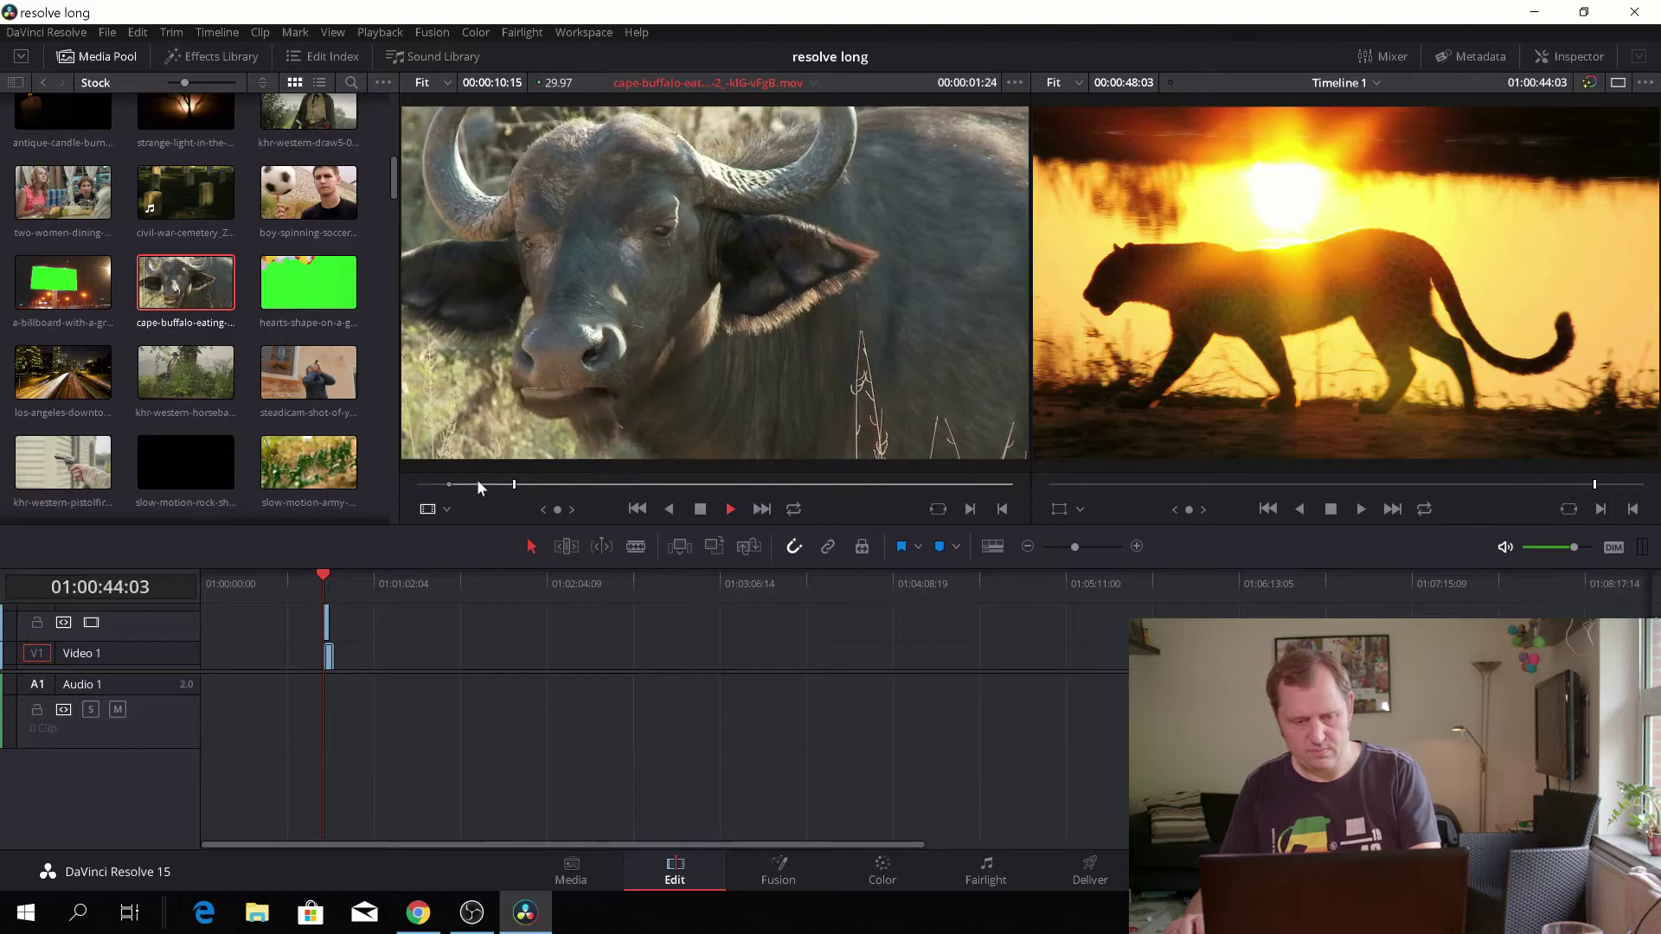
key("space")
key("o")
- Add the marked buffalo section to Video 1 directly after the zebra clip
left_click_drag(548, 345, 340, 671)
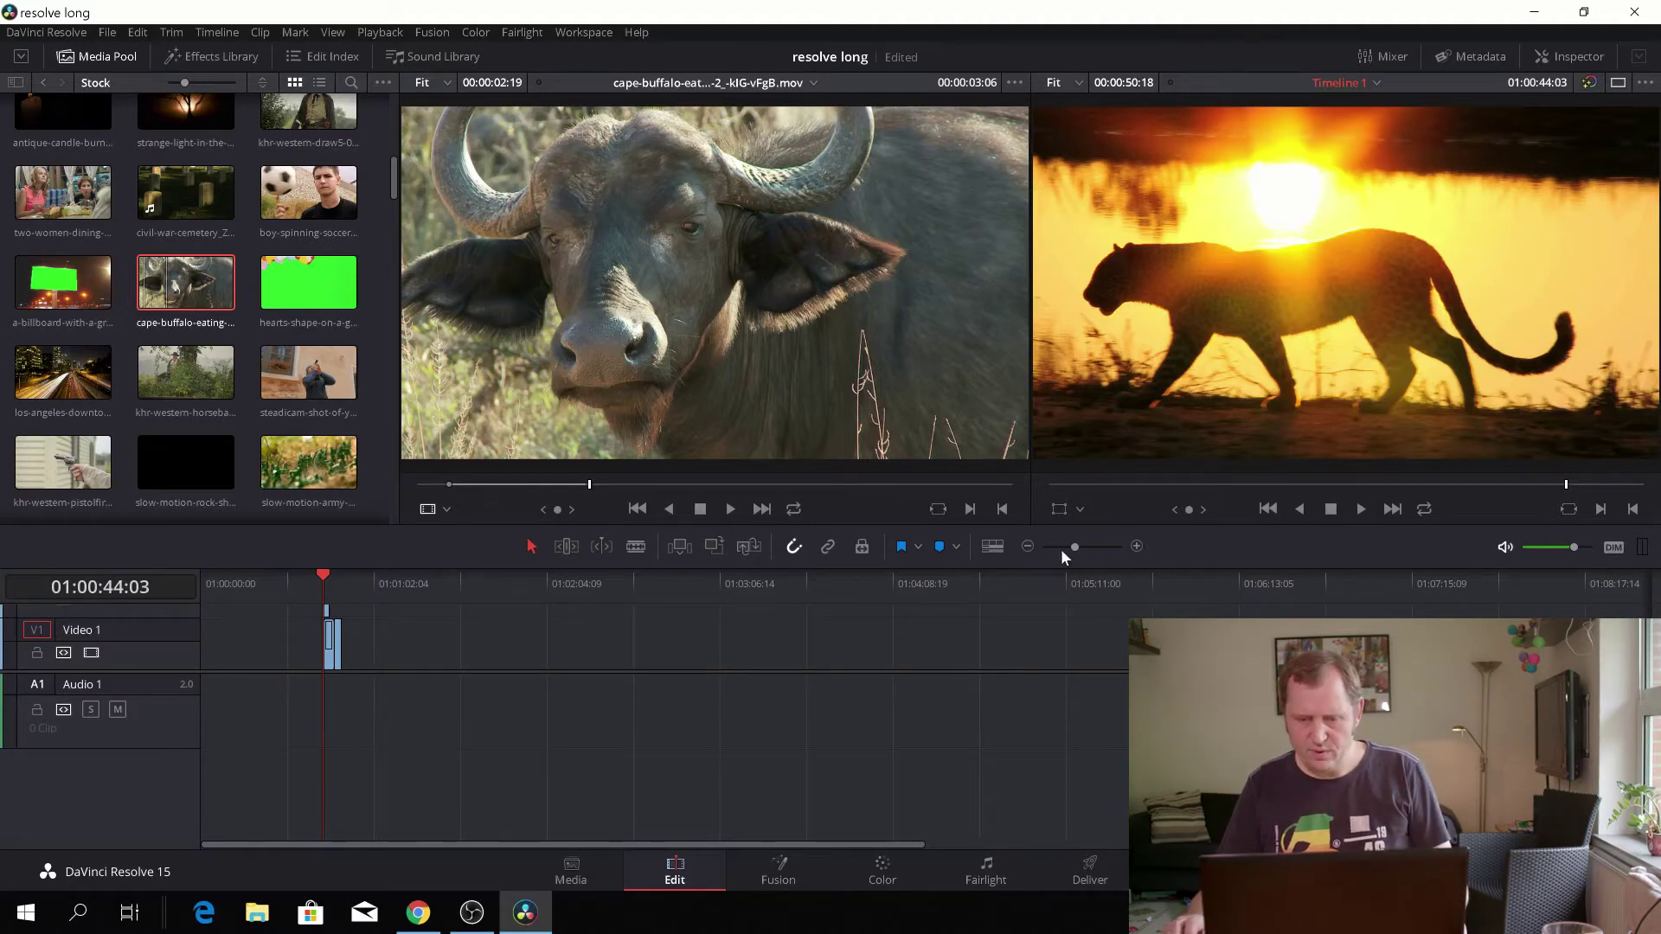
left_click_drag(1075, 546, 1095, 552)
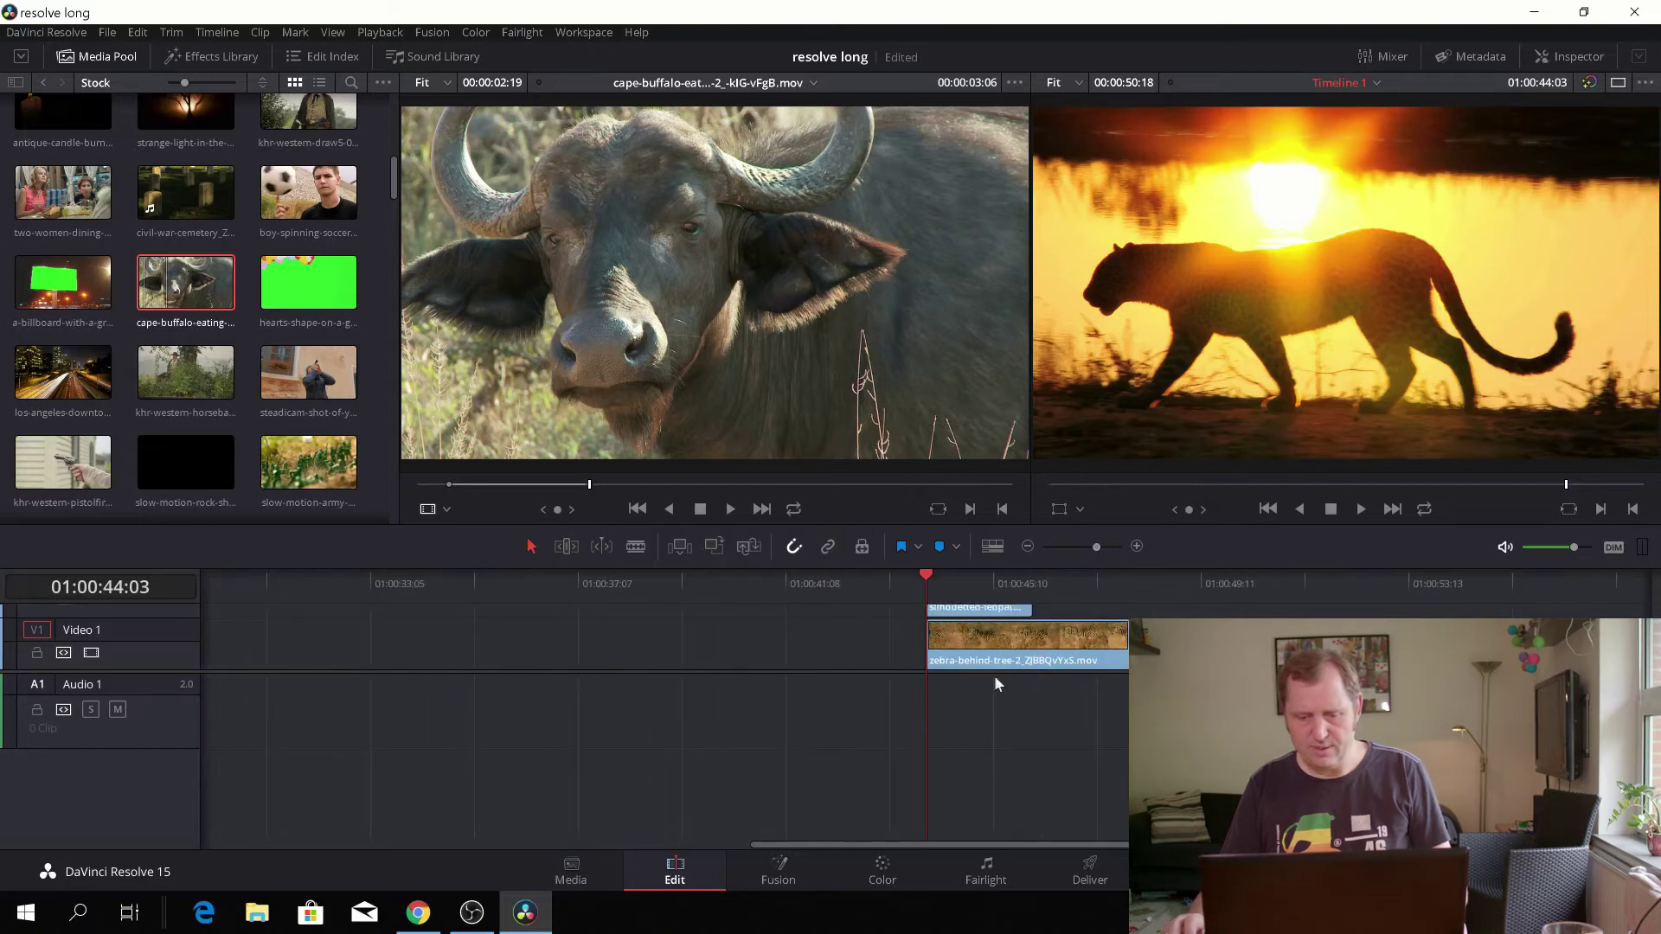
- Review the zebra and buffalo clips on Video 1 and the leopard clip on Video 2 in the timeline
scroll(1029, 844, "left", 2)
scroll(1055, 813, "right", 8)
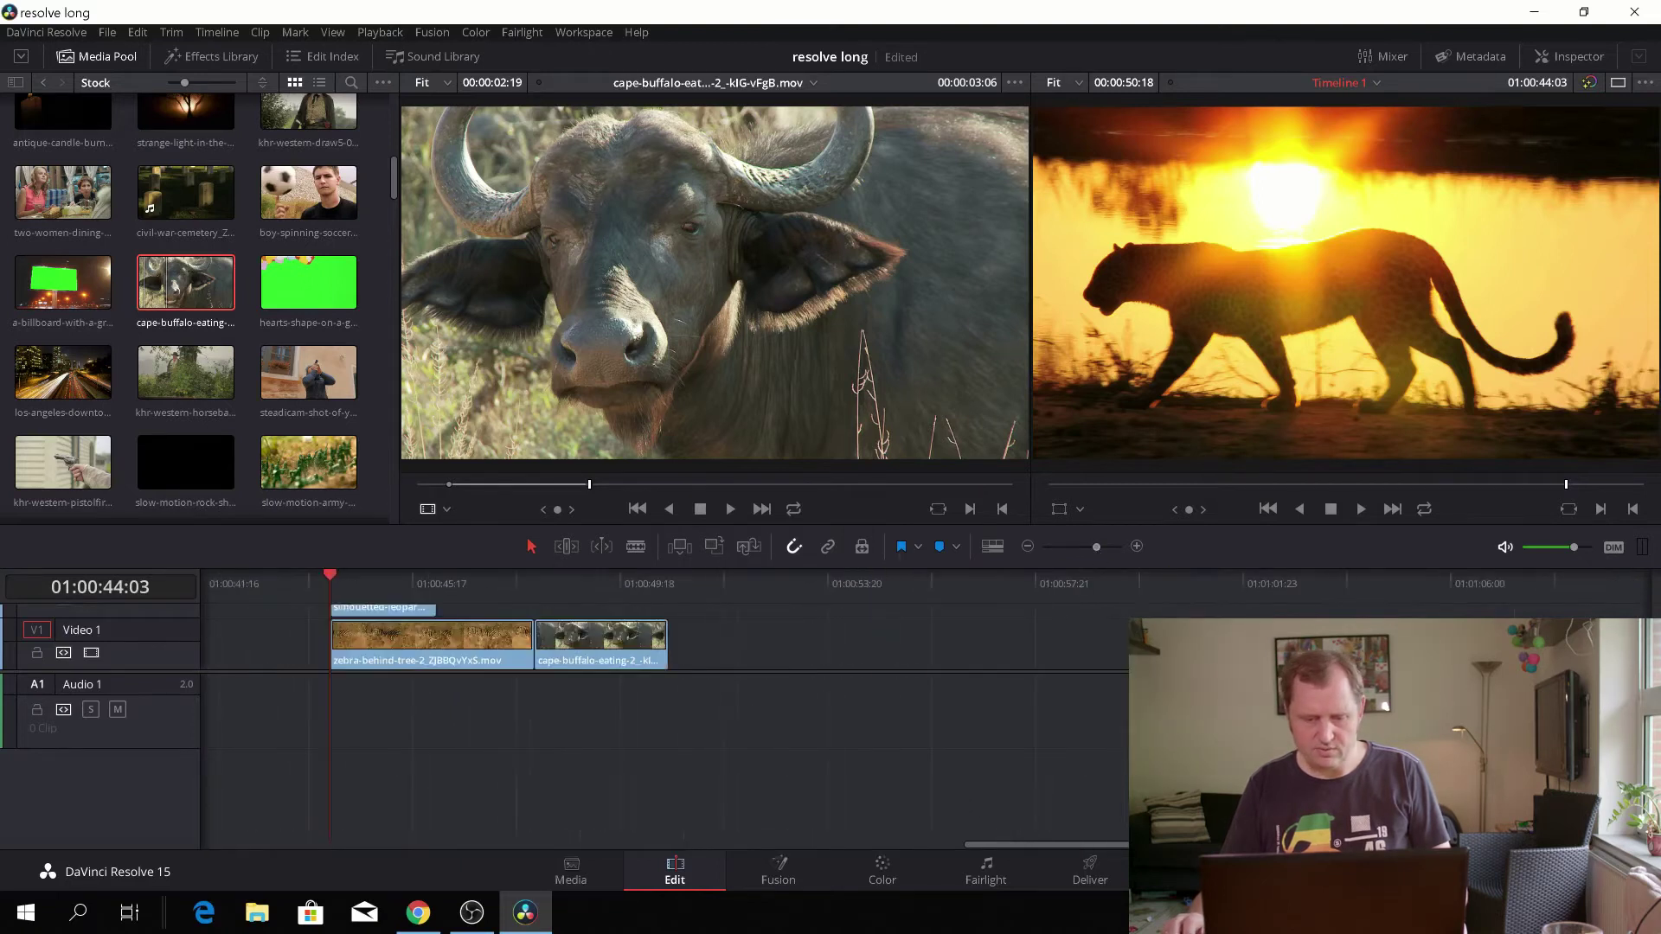
scroll(986, 779, "left", 2)
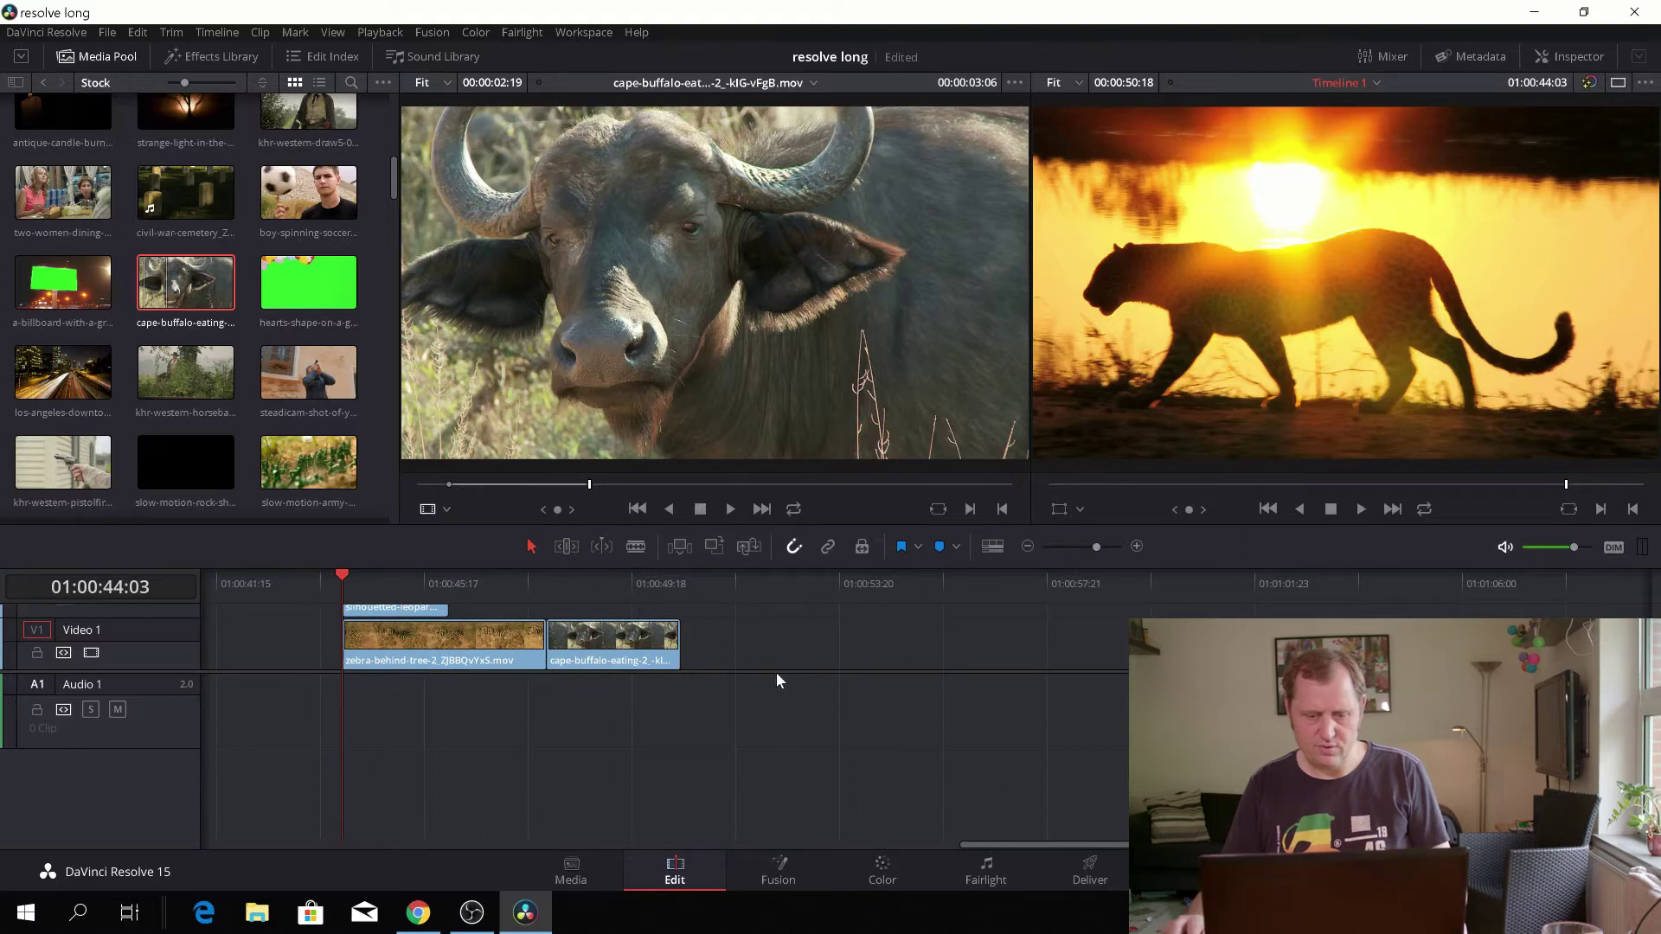
scroll(771, 700, "up", 2)
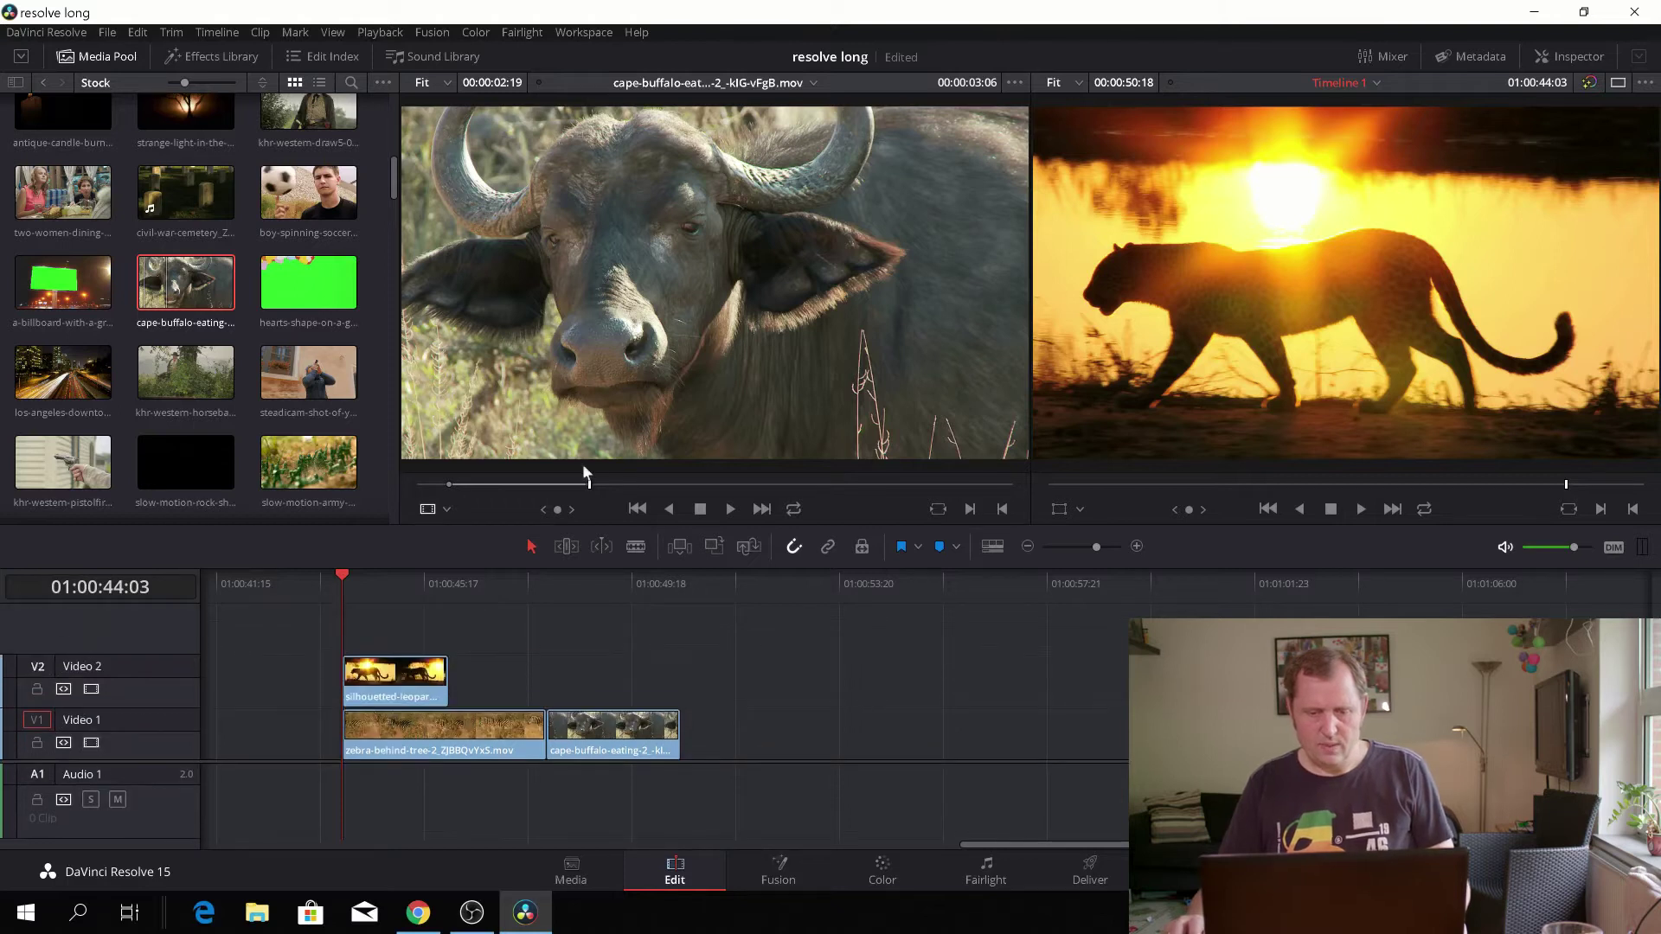
- Browse the Stock bin for another clip, previewing the khr-western-draw5 clip
scroll(290, 346, "up", 2)
scroll(290, 346, "up", 8)
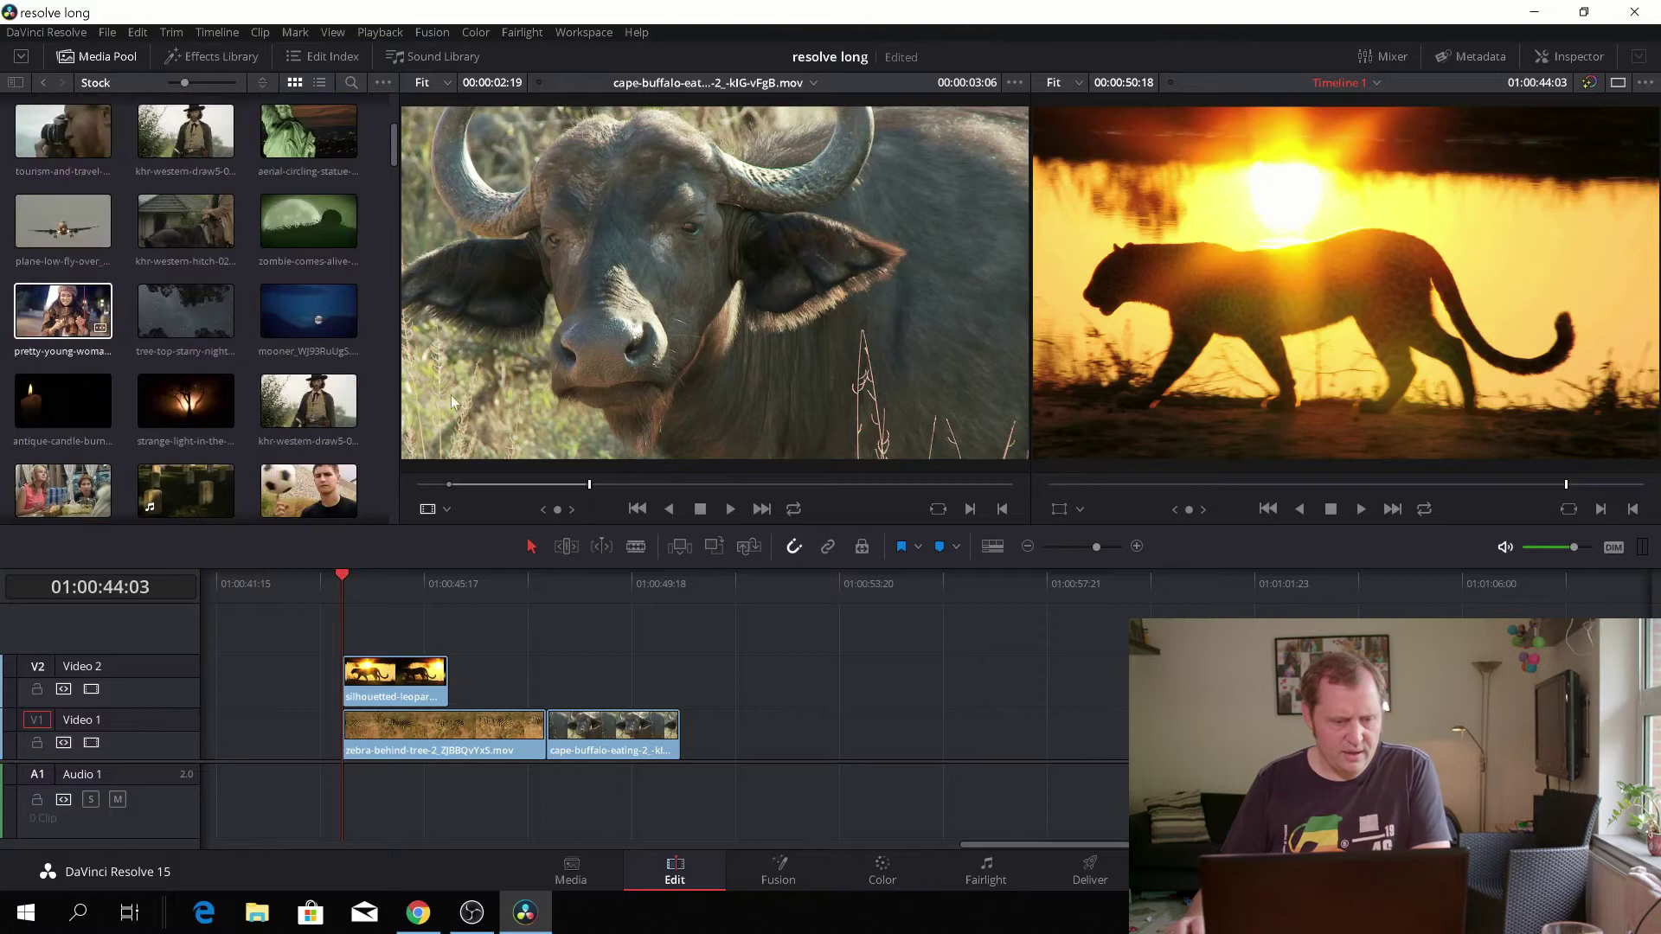
scroll(448, 396, "down", 1)
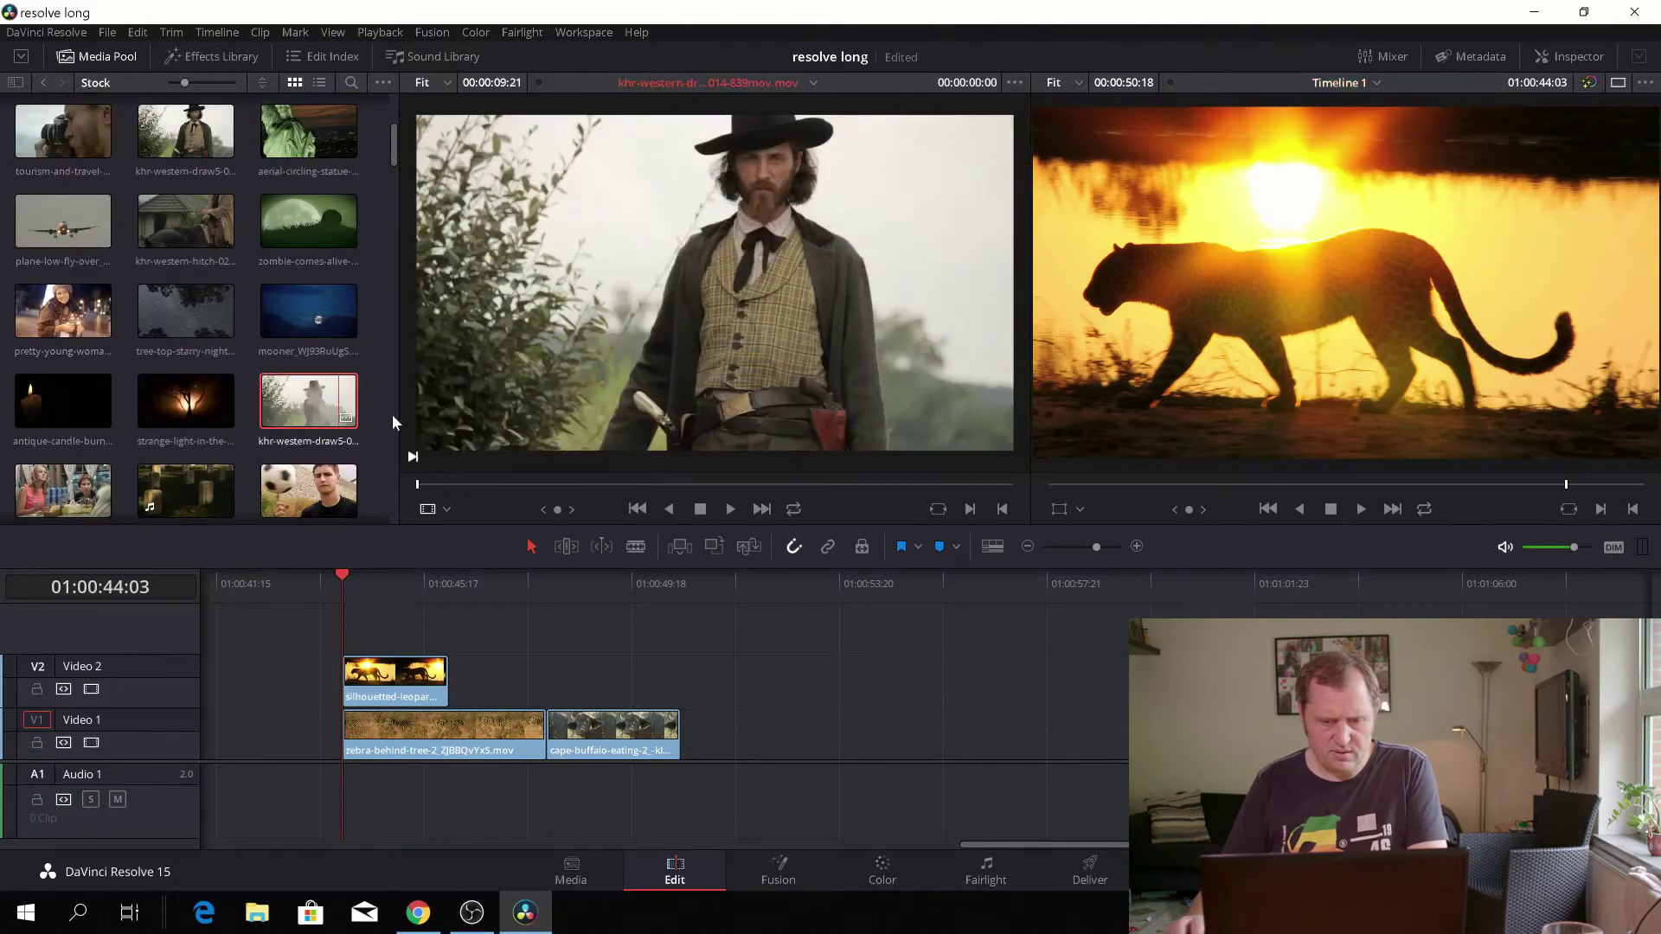
key("space")
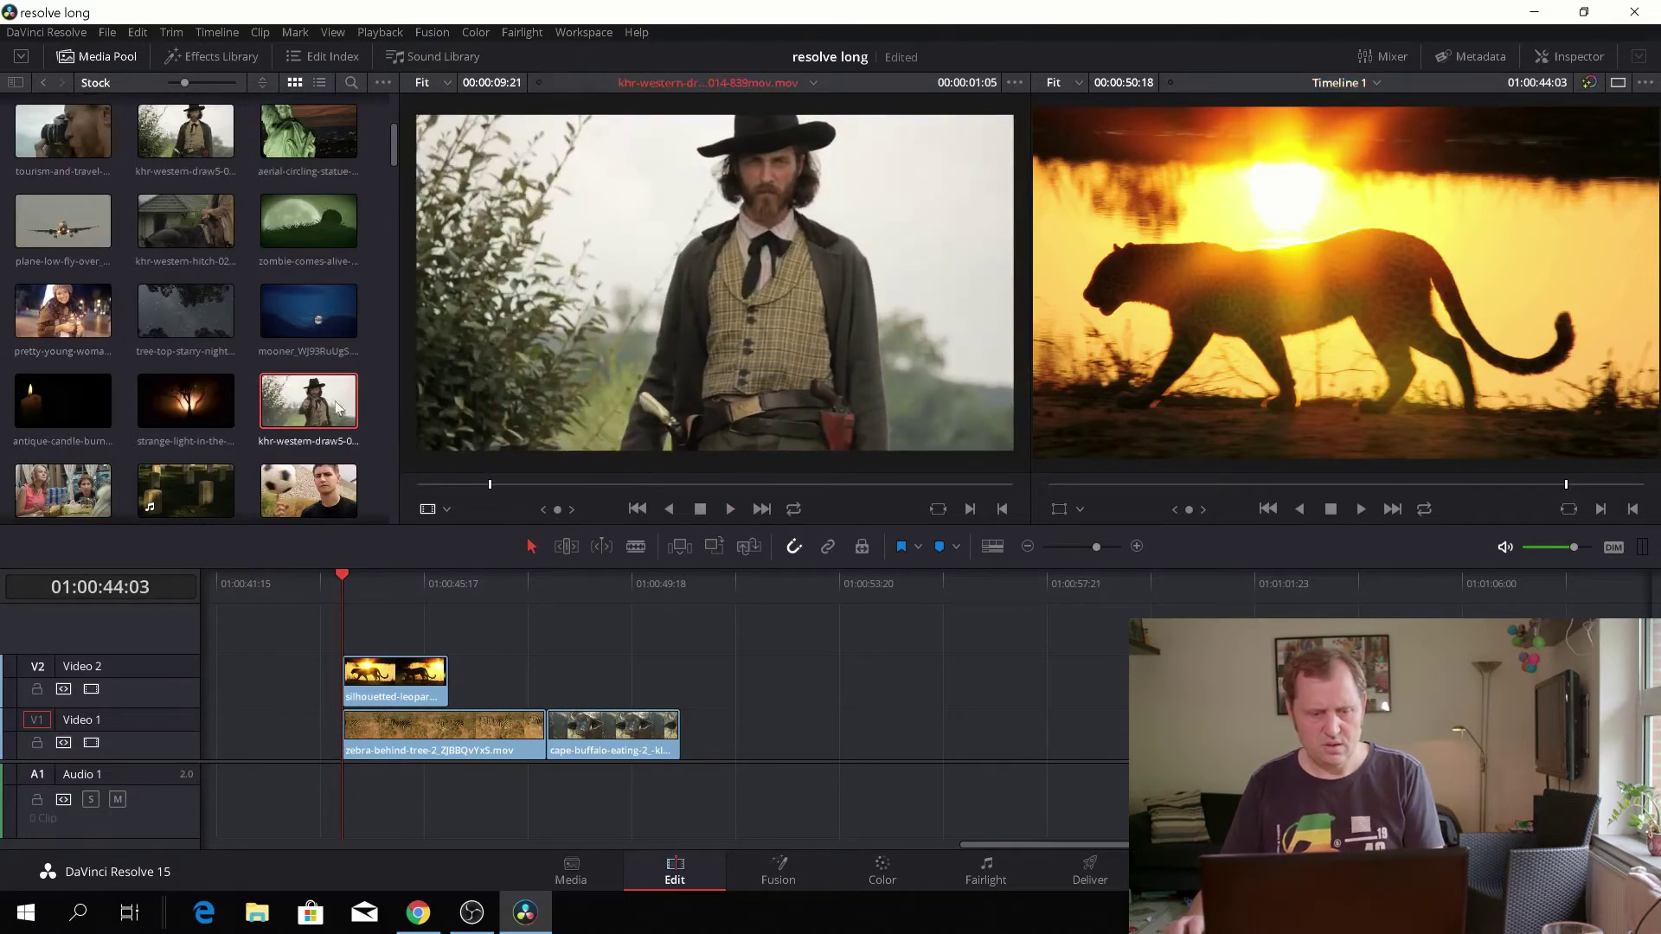
scroll(231, 370, "up", 3)
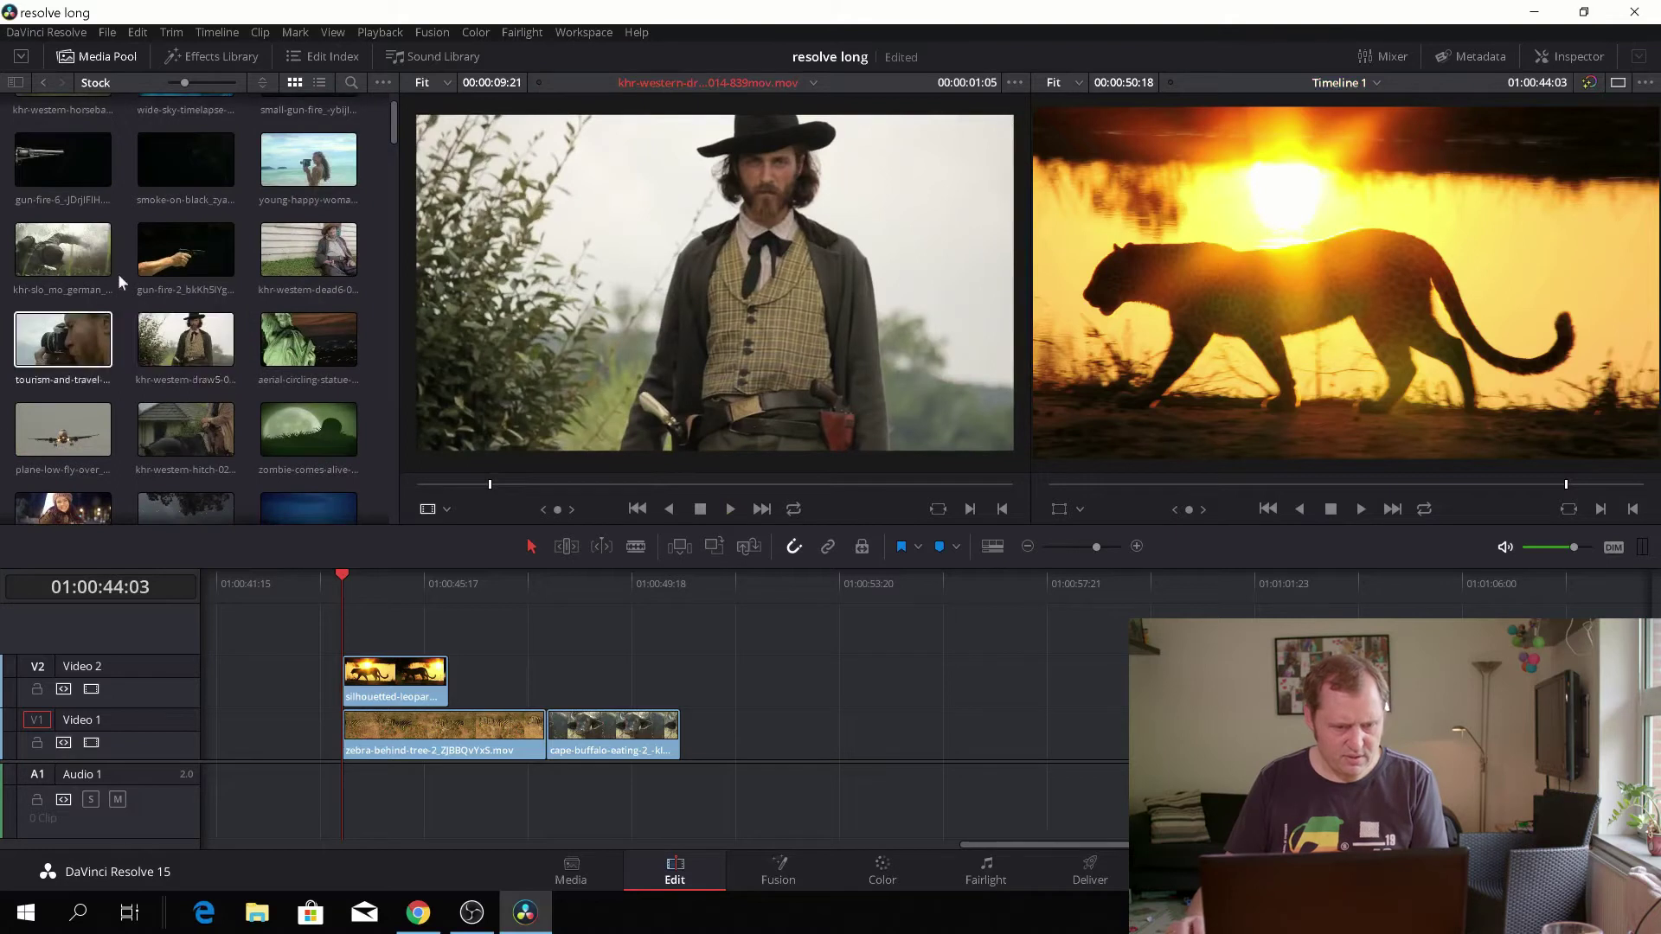
scroll(166, 371, "up", 2)
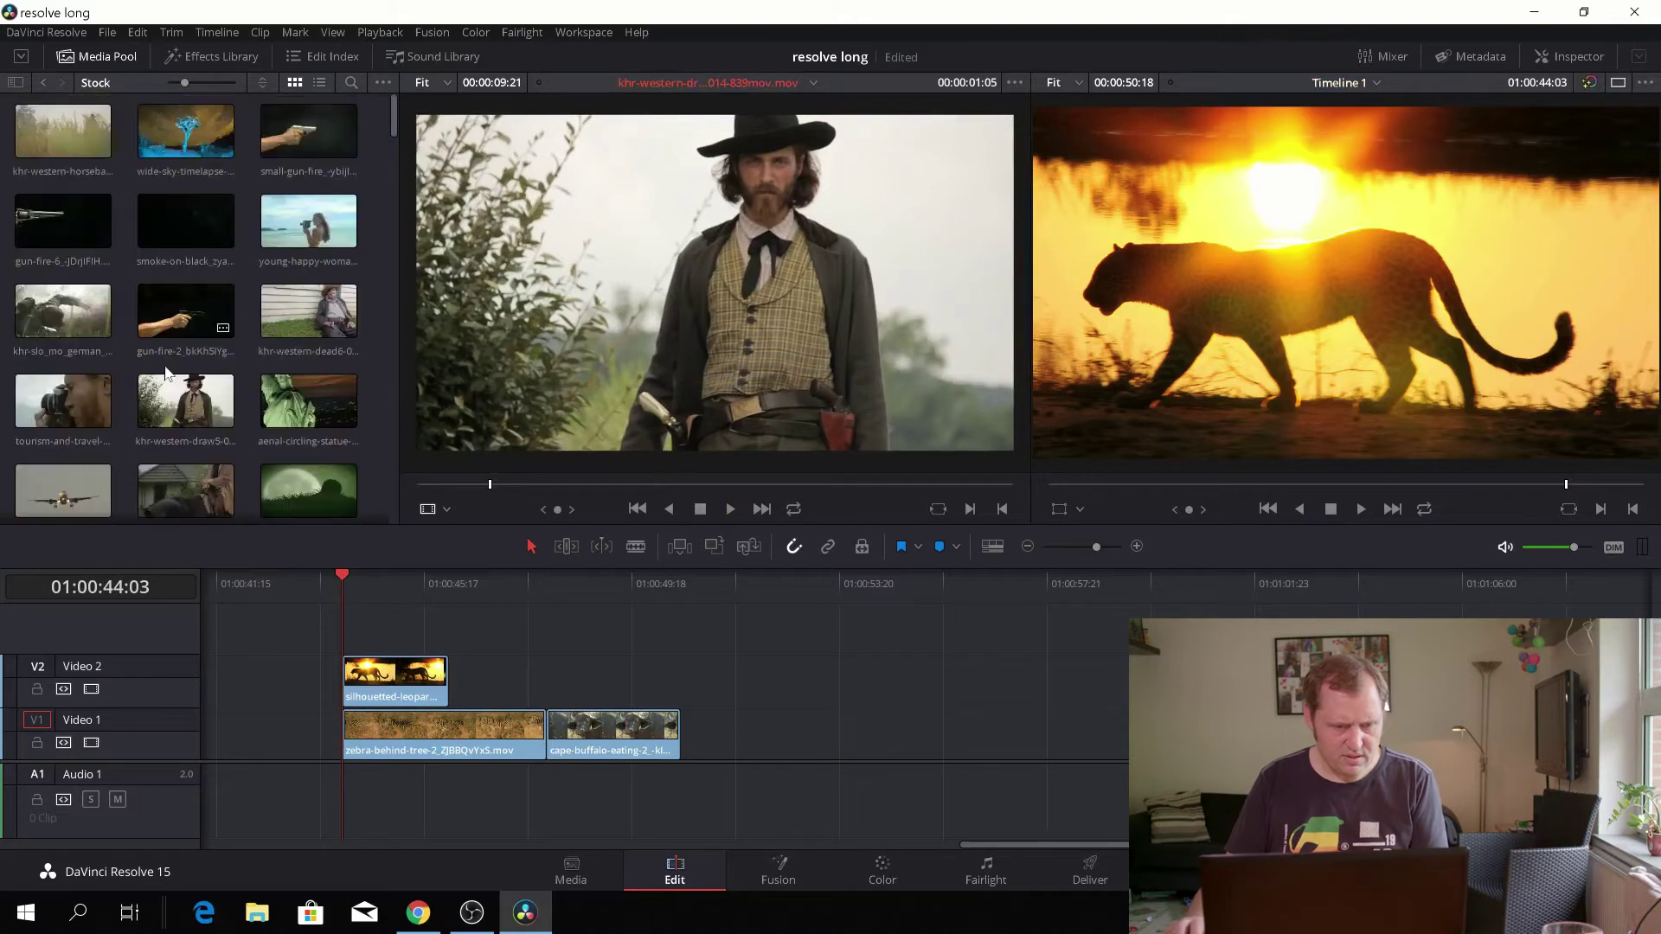
left_click(204, 343)
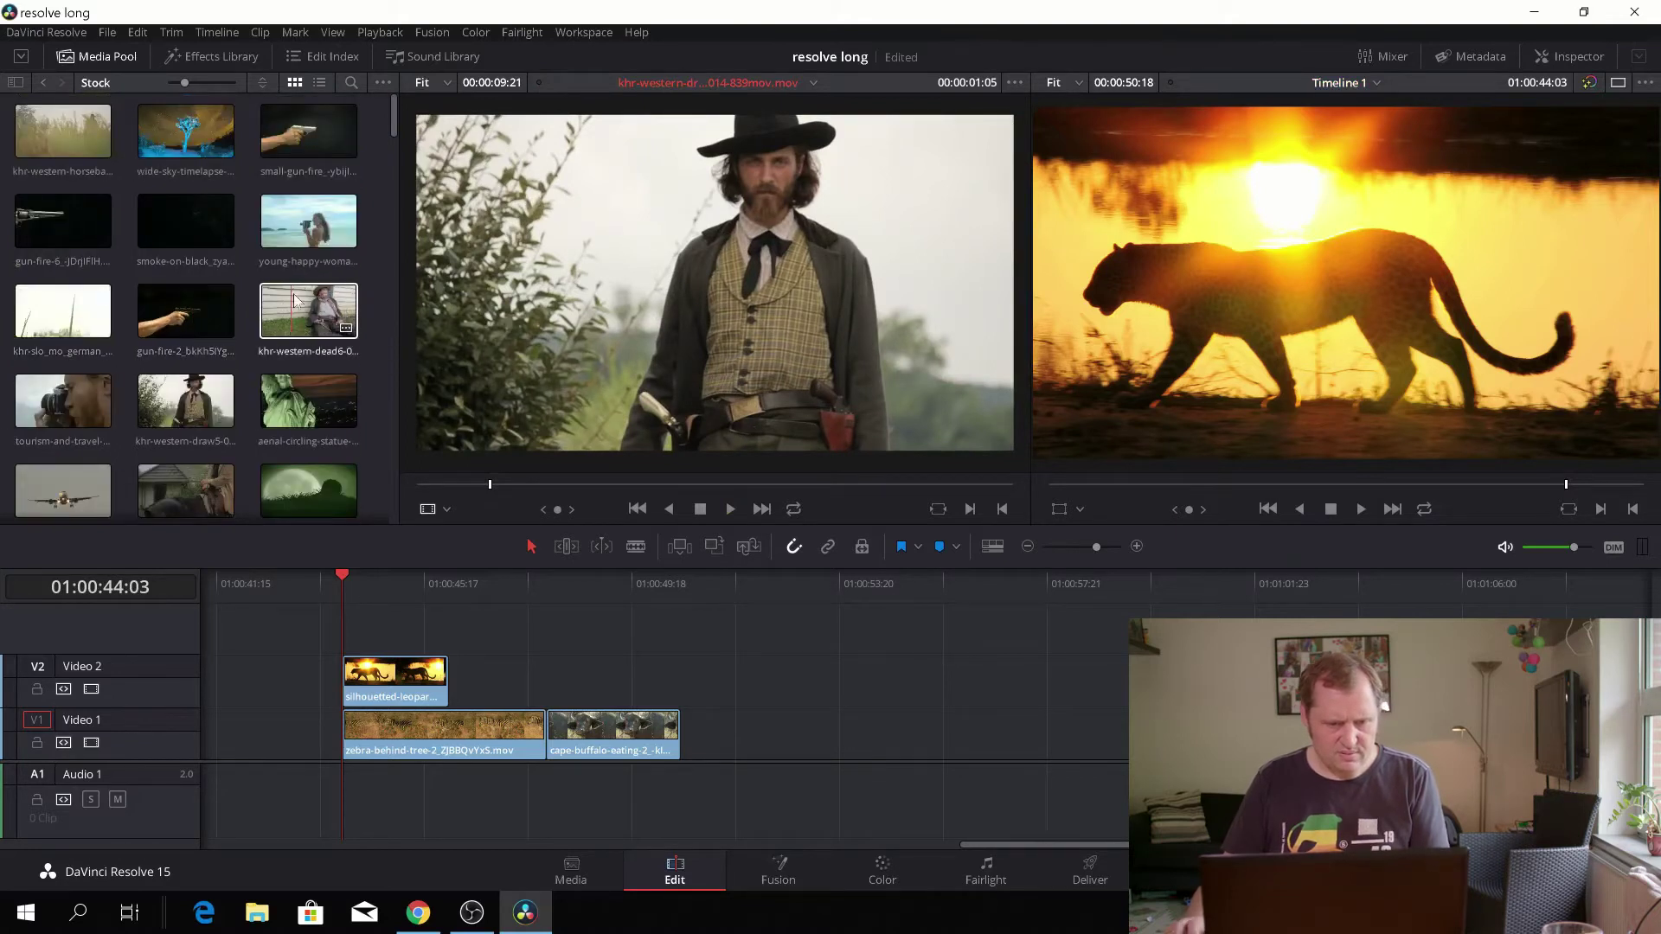
scroll(185, 204, "down", 3)
left_click(191, 216)
scroll(192, 217, "down", 5)
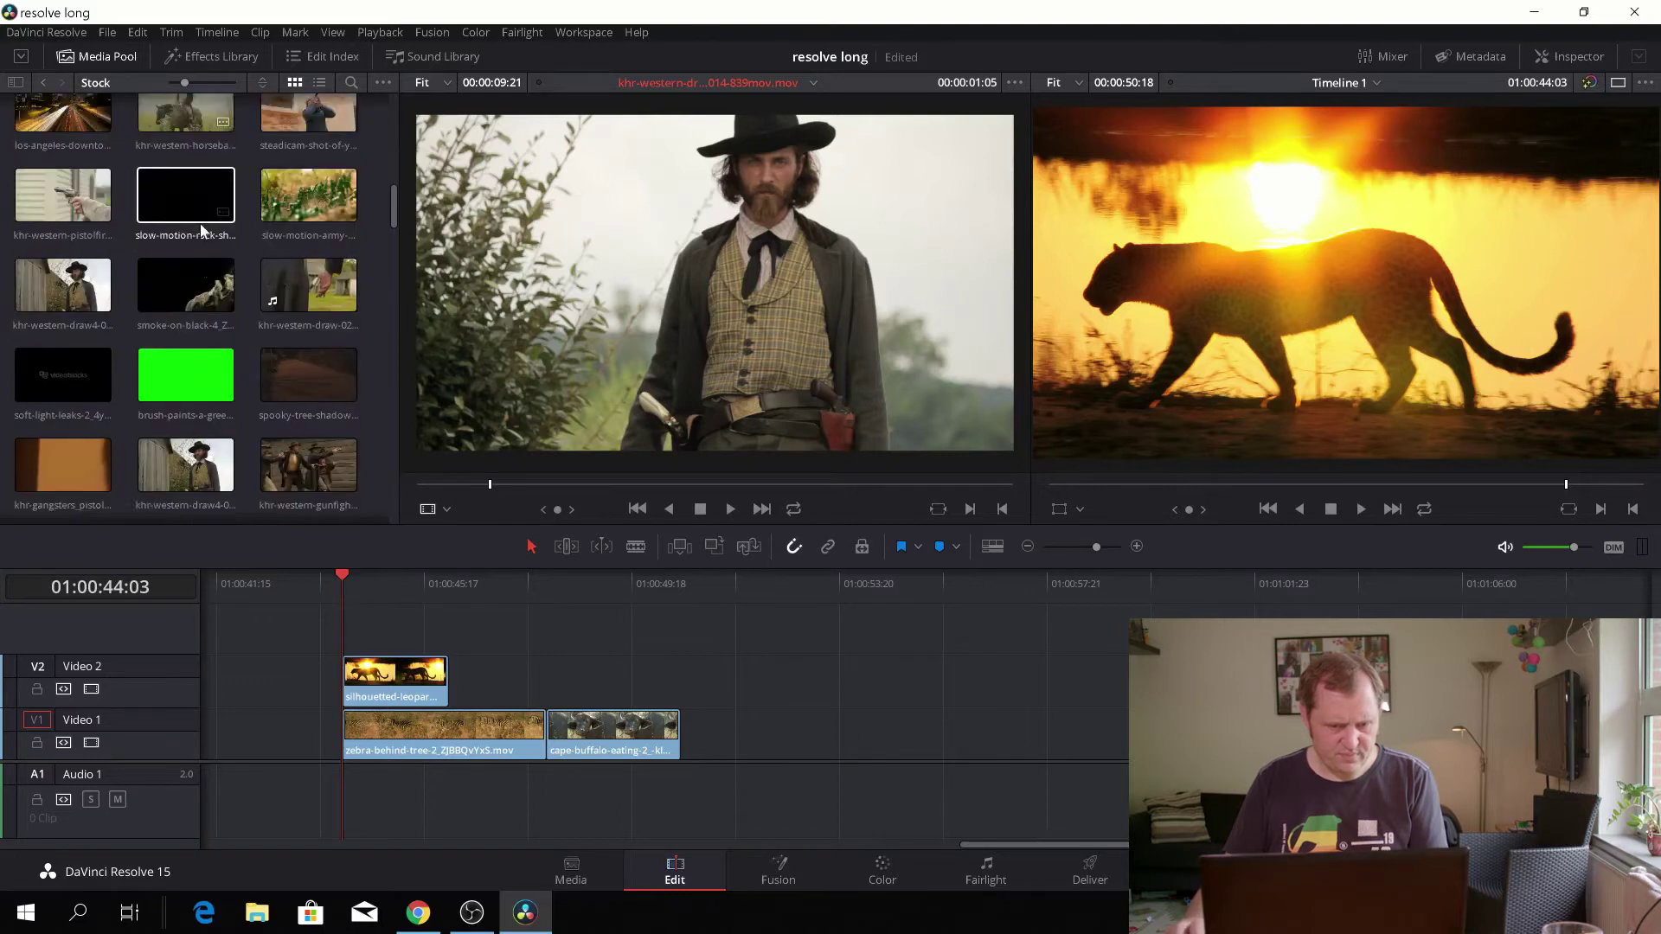
scroll(151, 336, "down", 1)
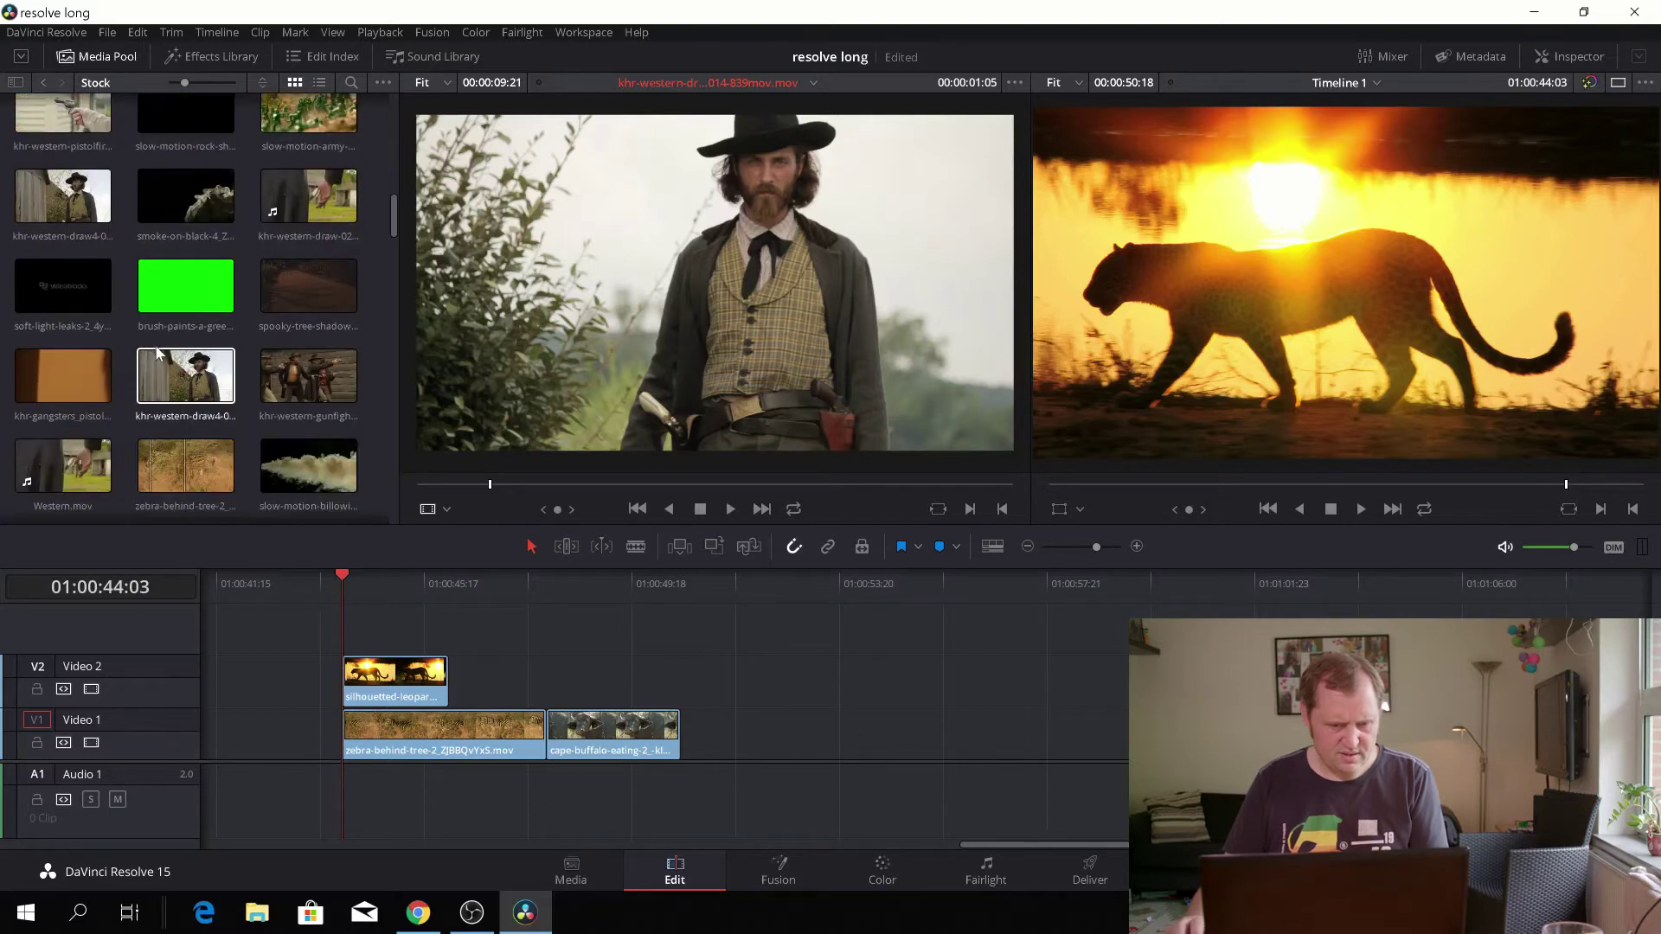
- Preview the khr-western-gunfight clip and look through the rest of the Stock bin for another clip
double_click(327, 378)
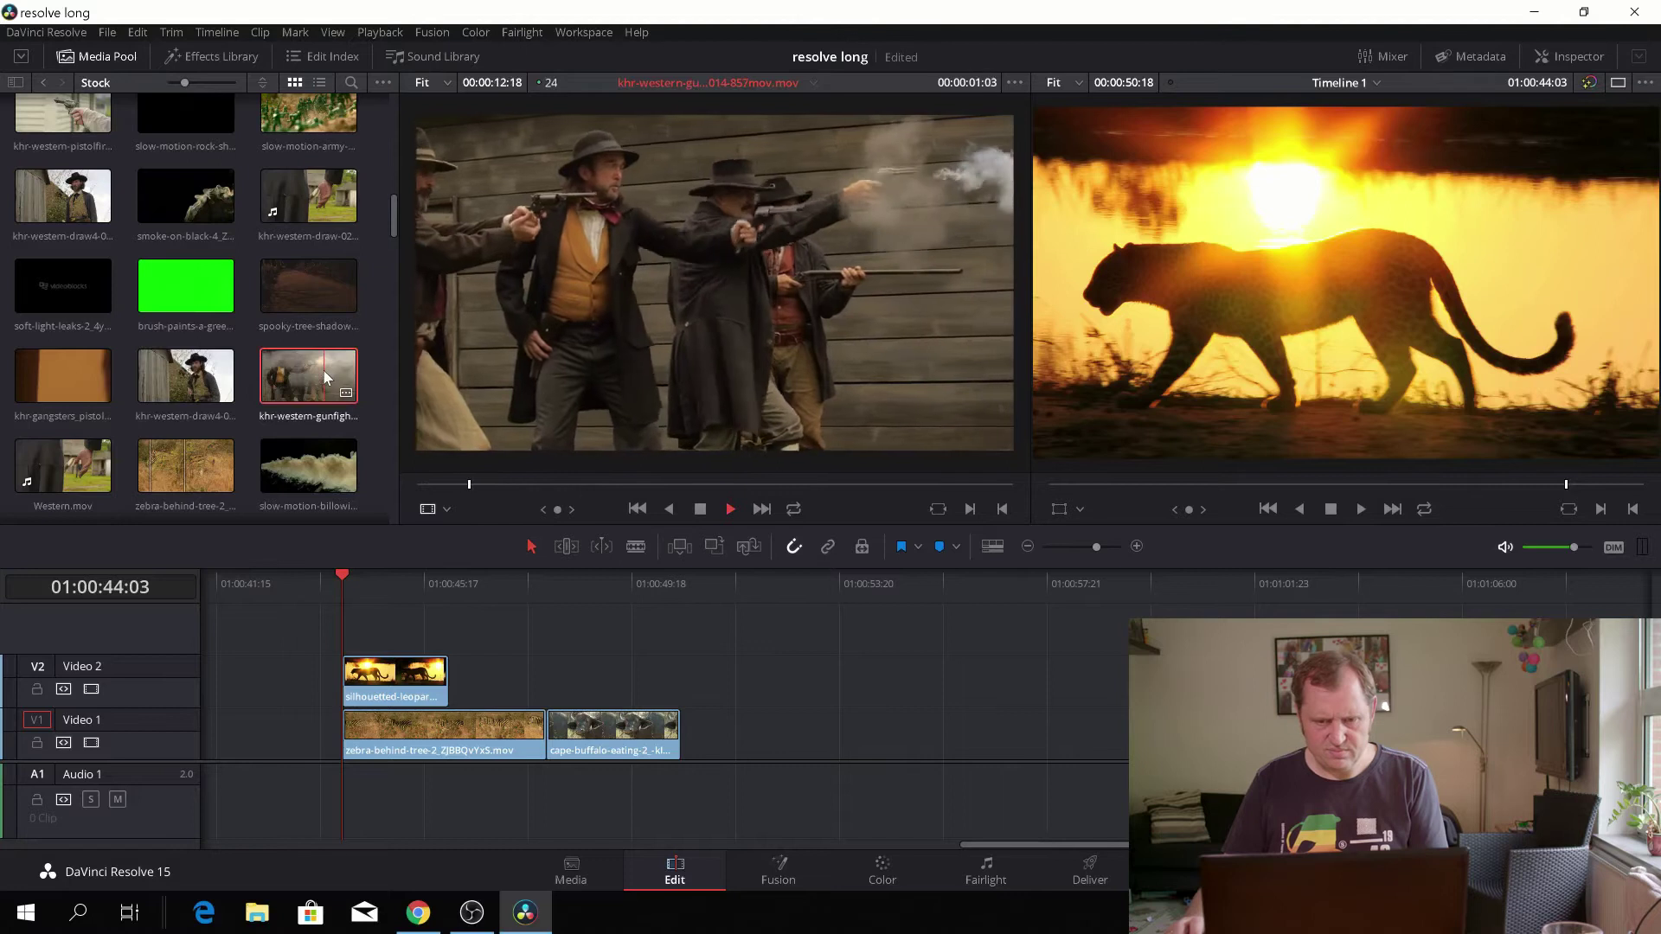
key("space")
scroll(270, 374, "down", 1)
scroll(270, 374, "down", 3)
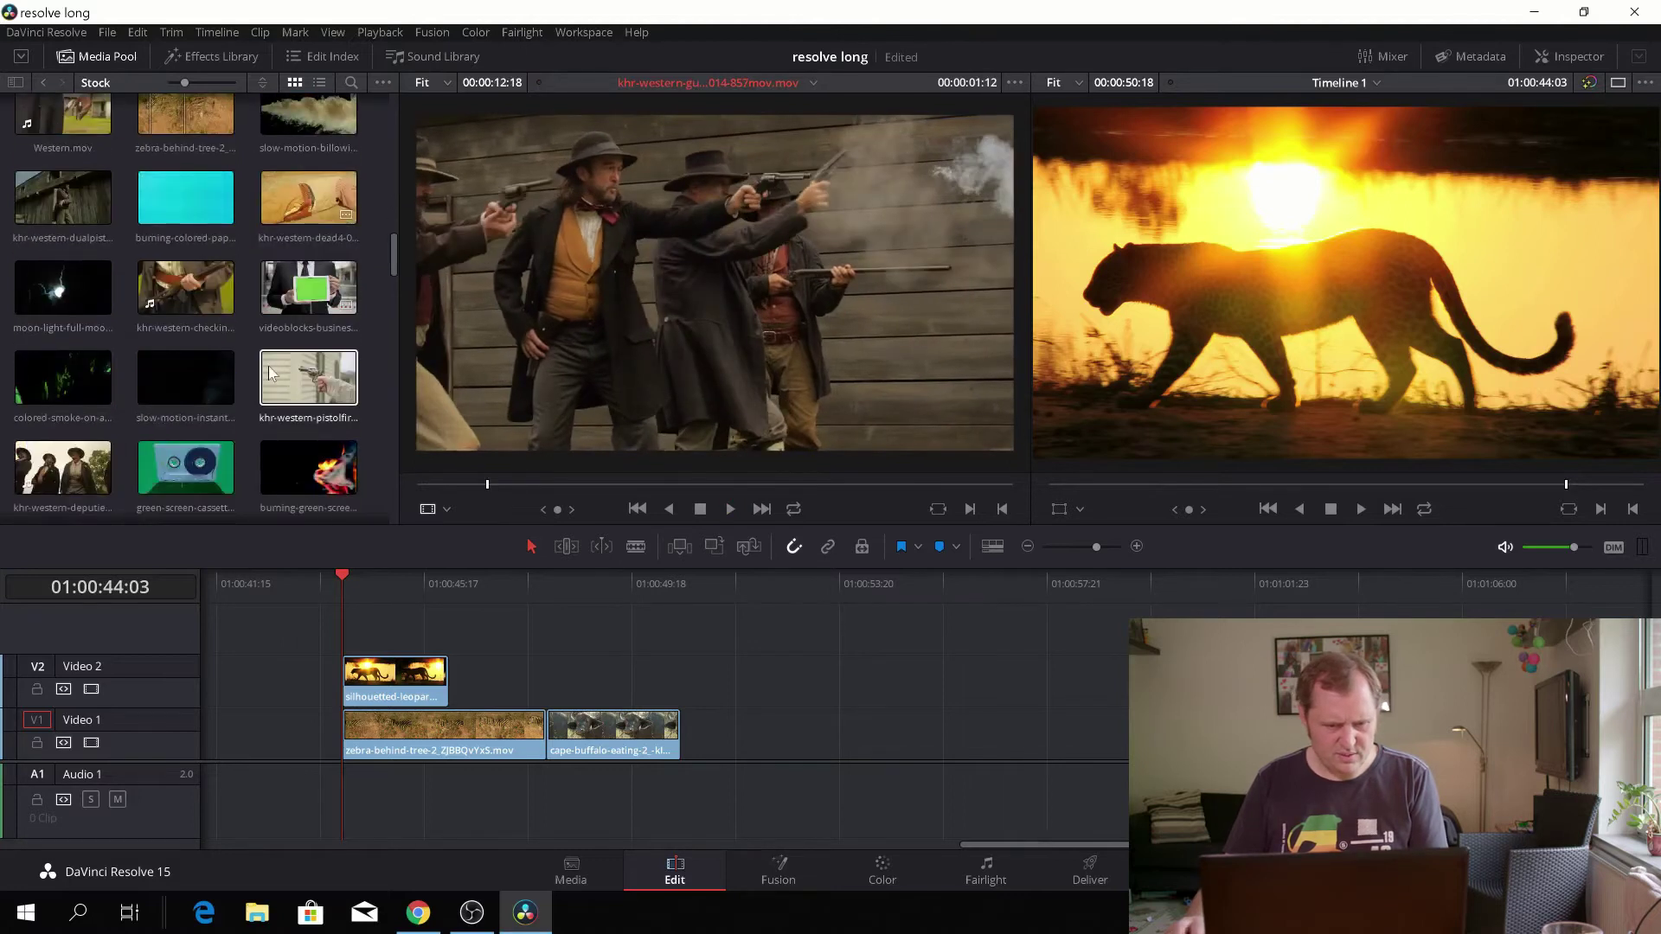
scroll(270, 374, "down", 1)
scroll(270, 373, "down", 4)
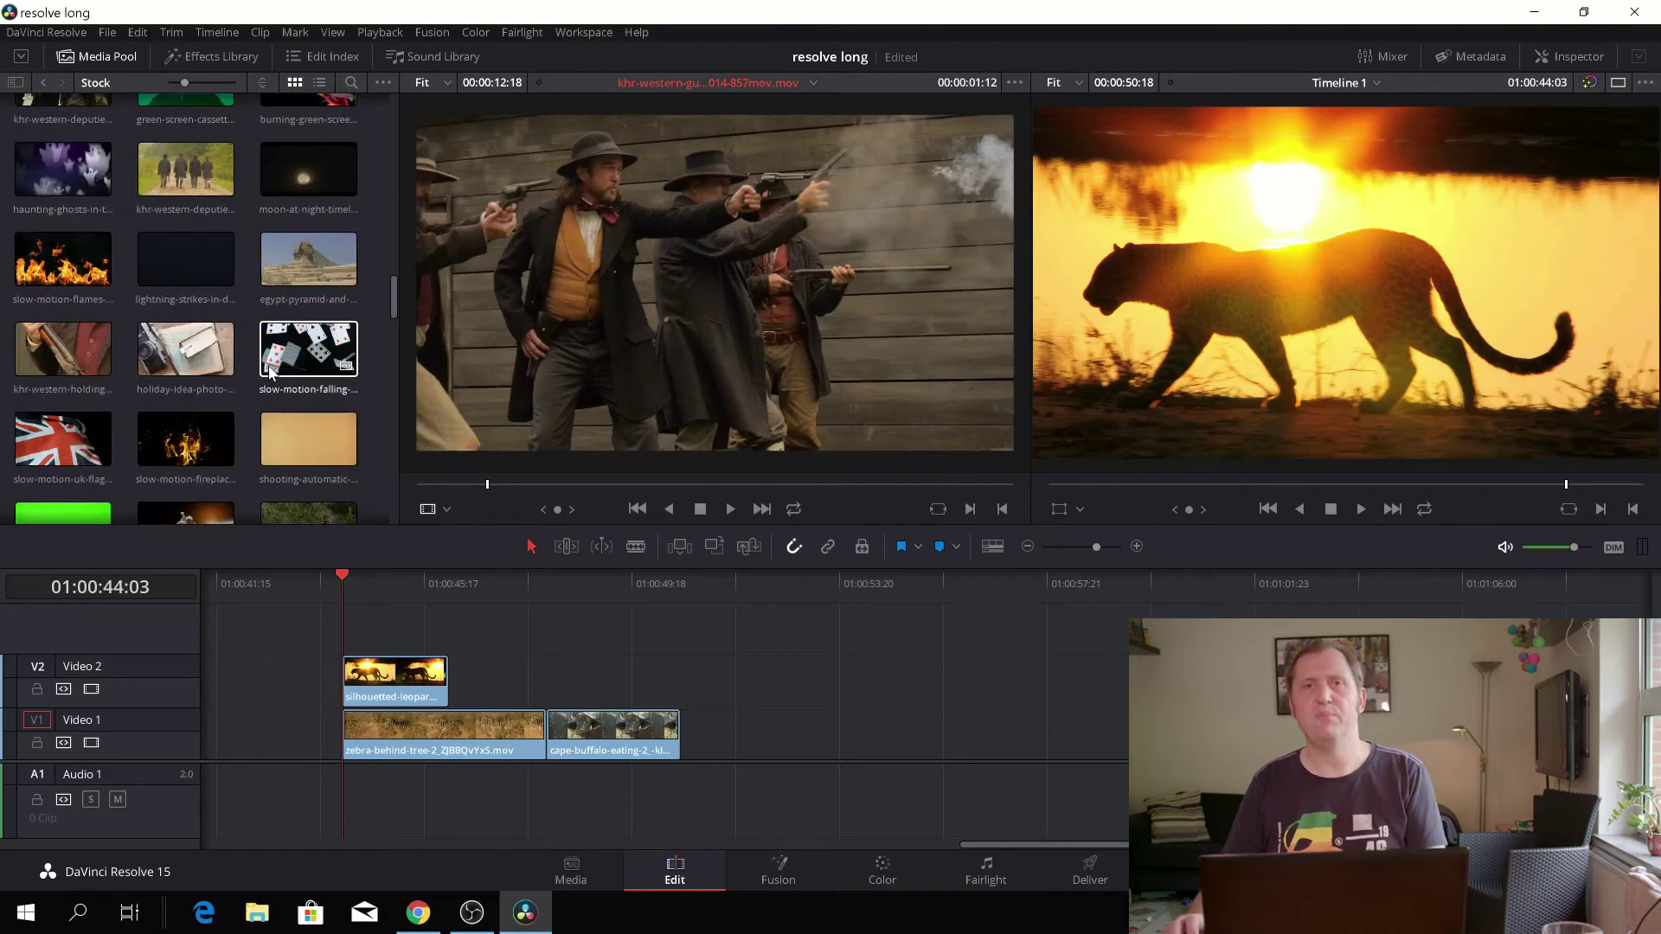
scroll(270, 374, "up", 2)
scroll(270, 373, "down", 3)
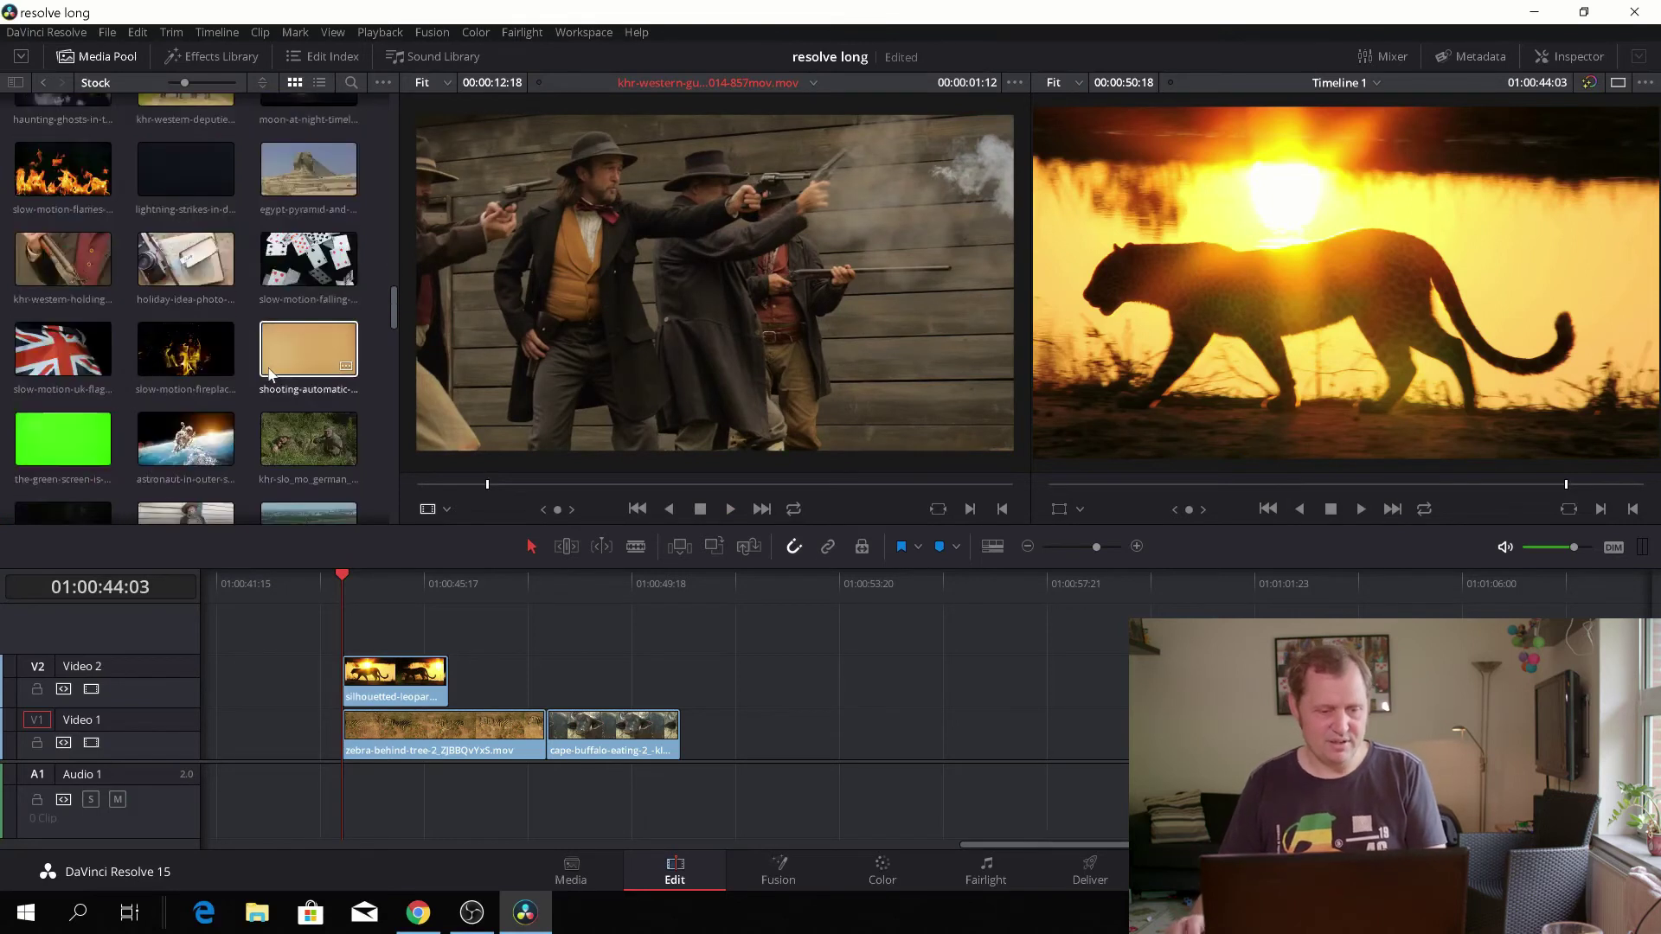
scroll(268, 370, "down", 3)
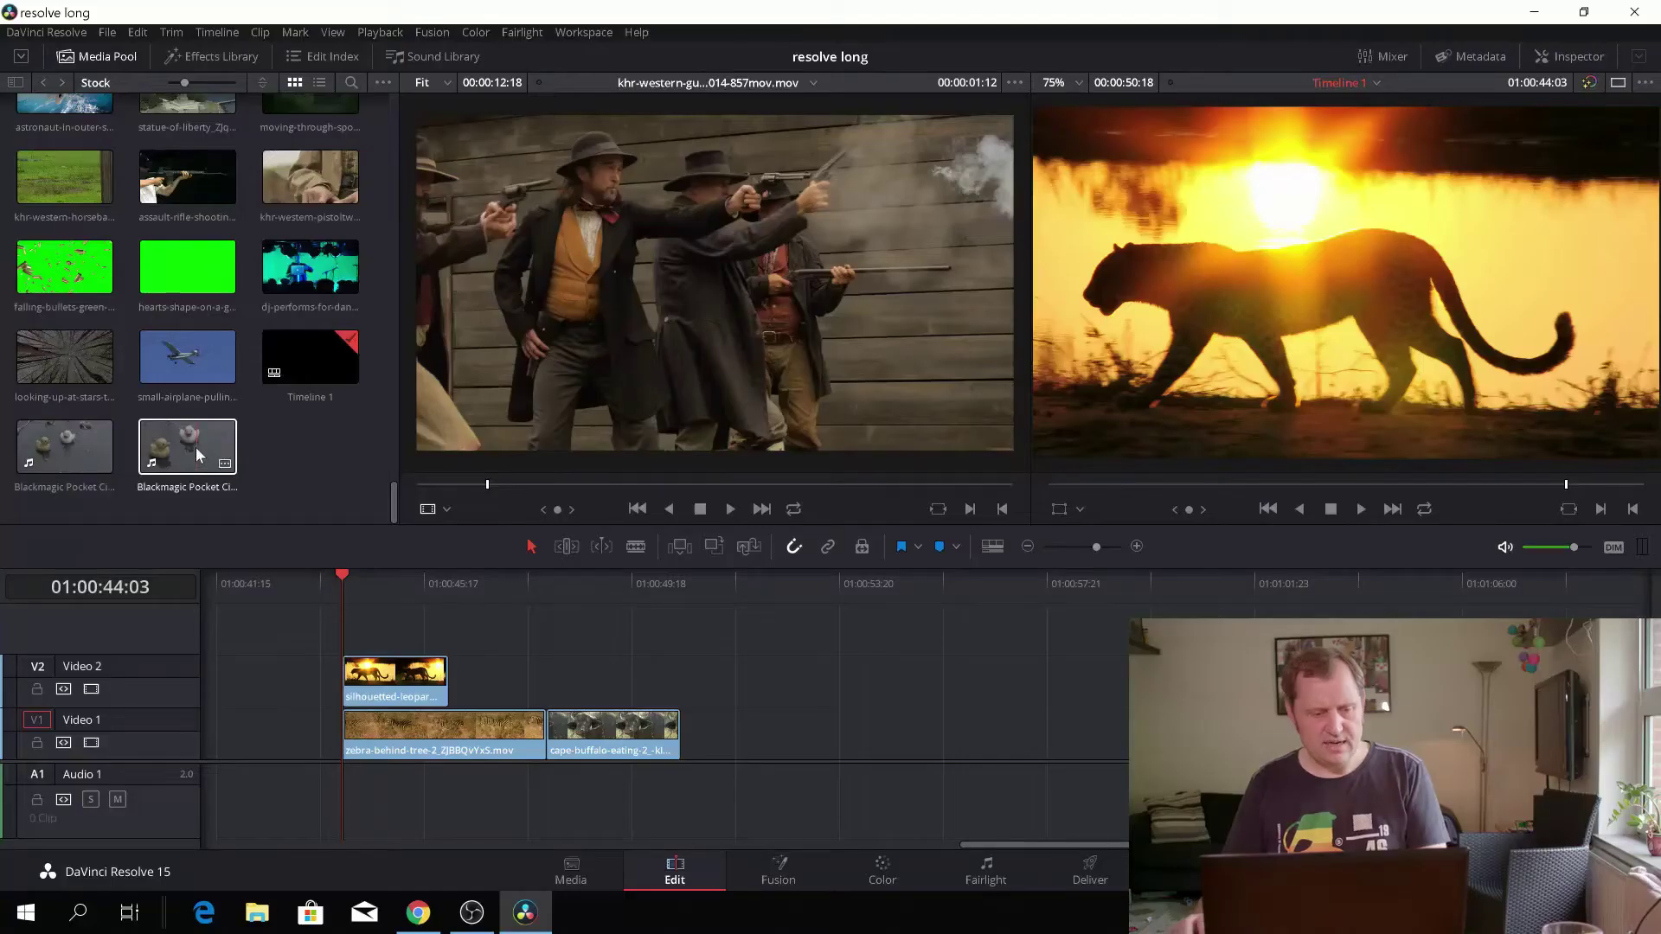
- Load the second Blackmagic Pocket duck clip, play it, and mark an in point and an out point at 20:33:04:17
left_click(196, 448)
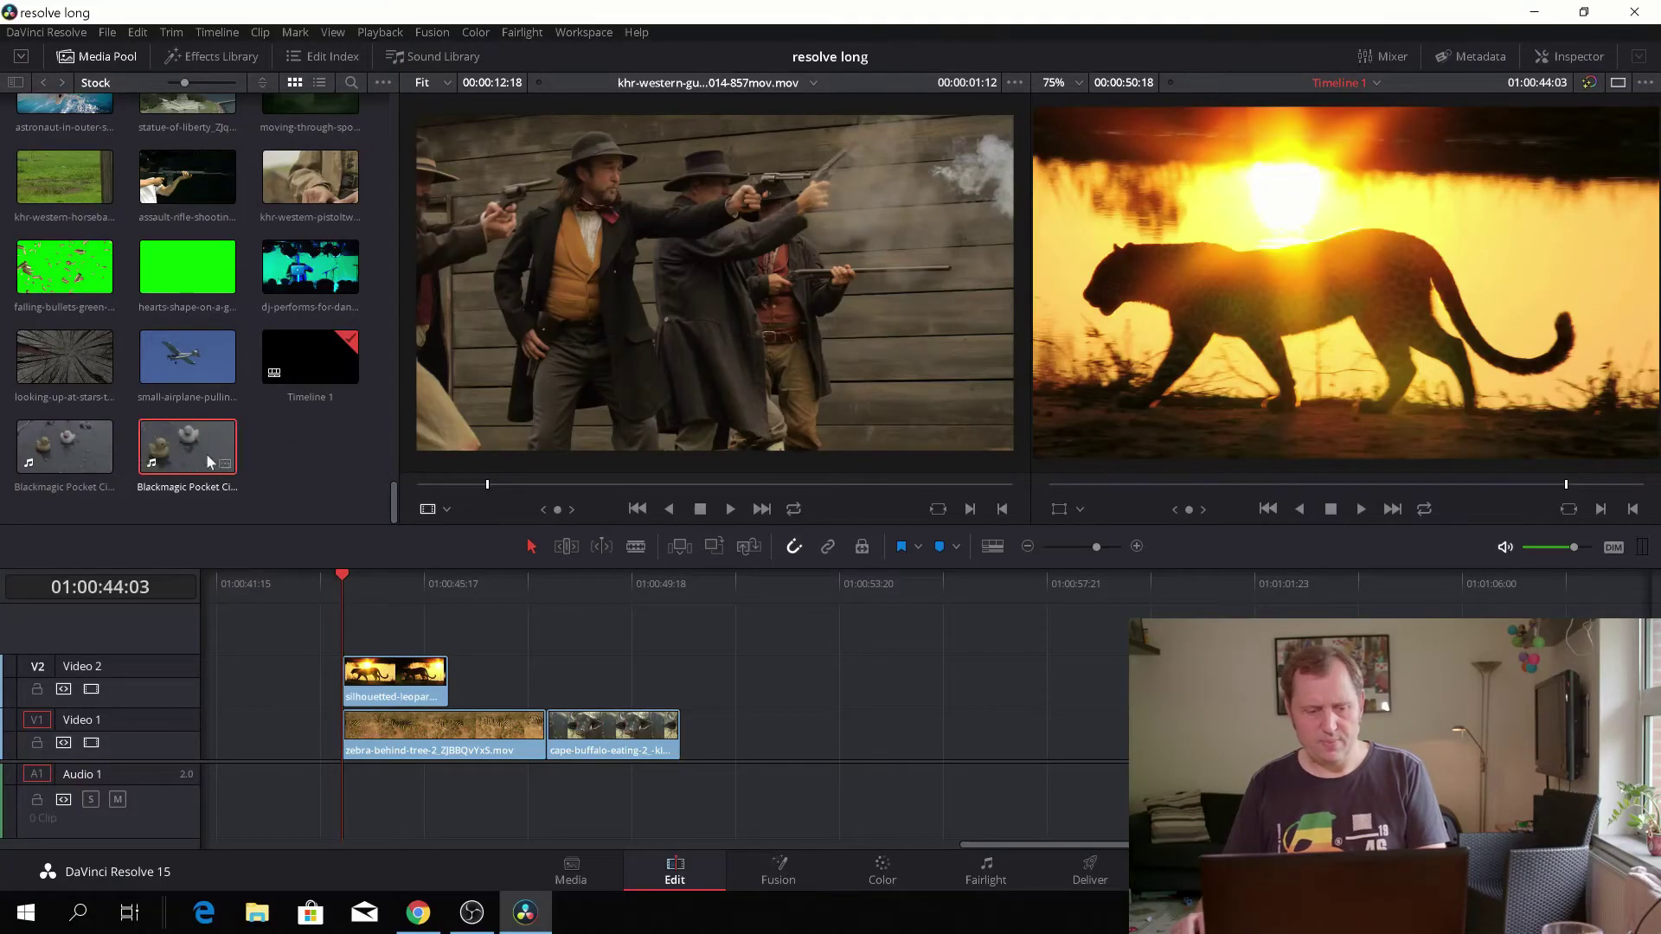
double_click(206, 453)
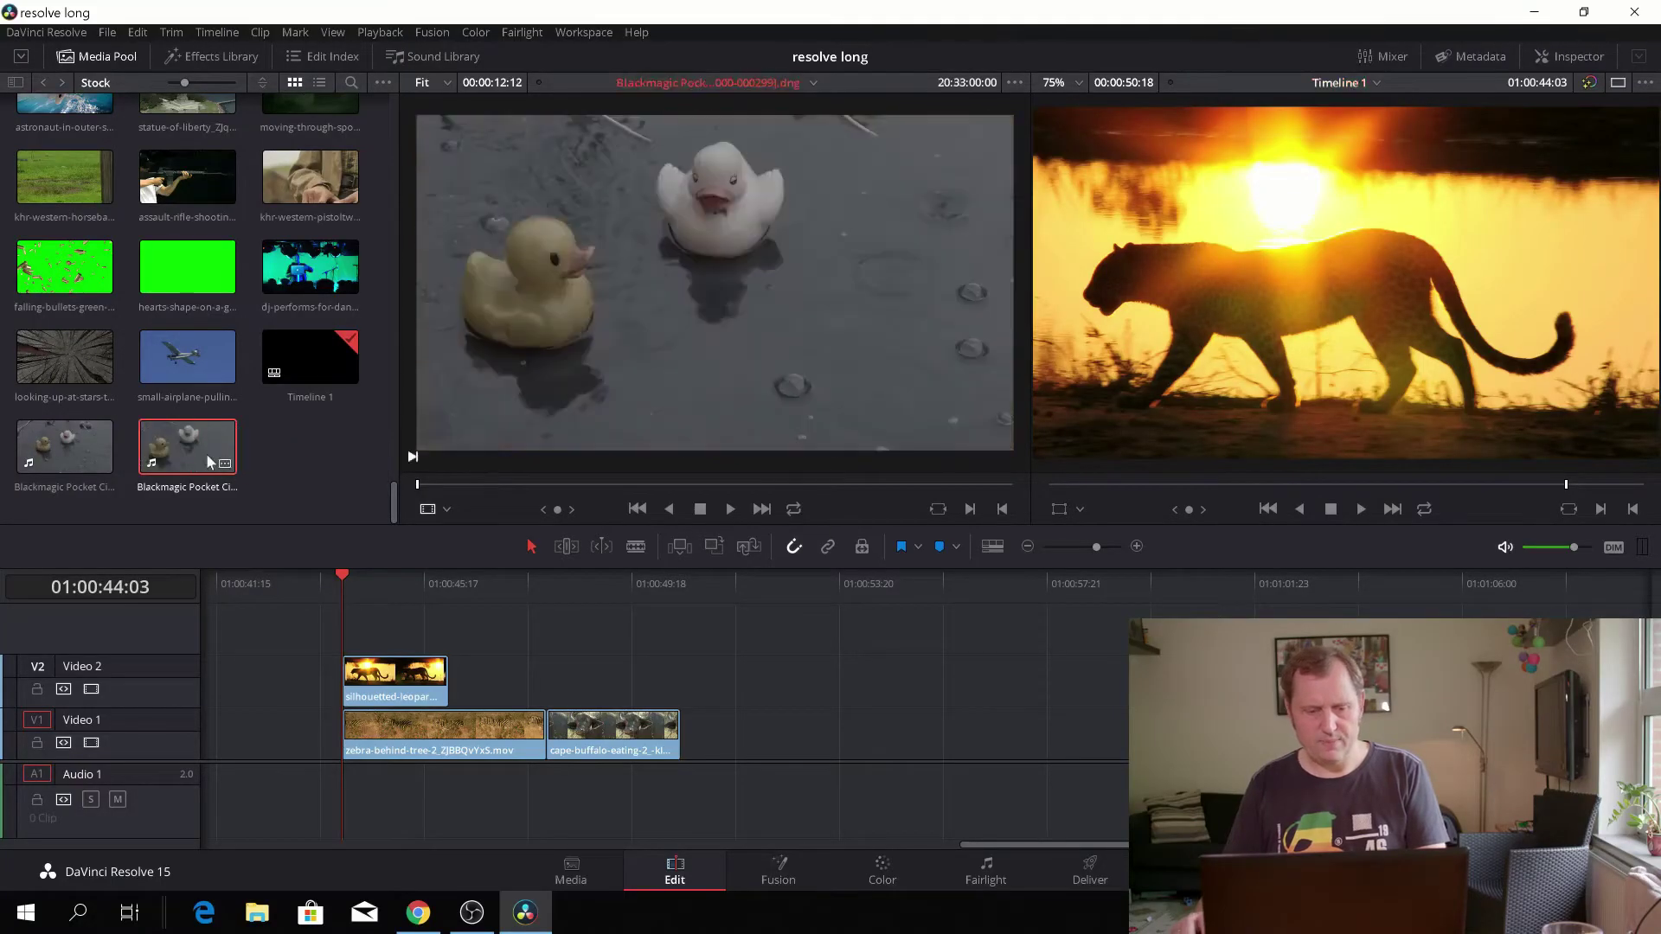
left_click(732, 507)
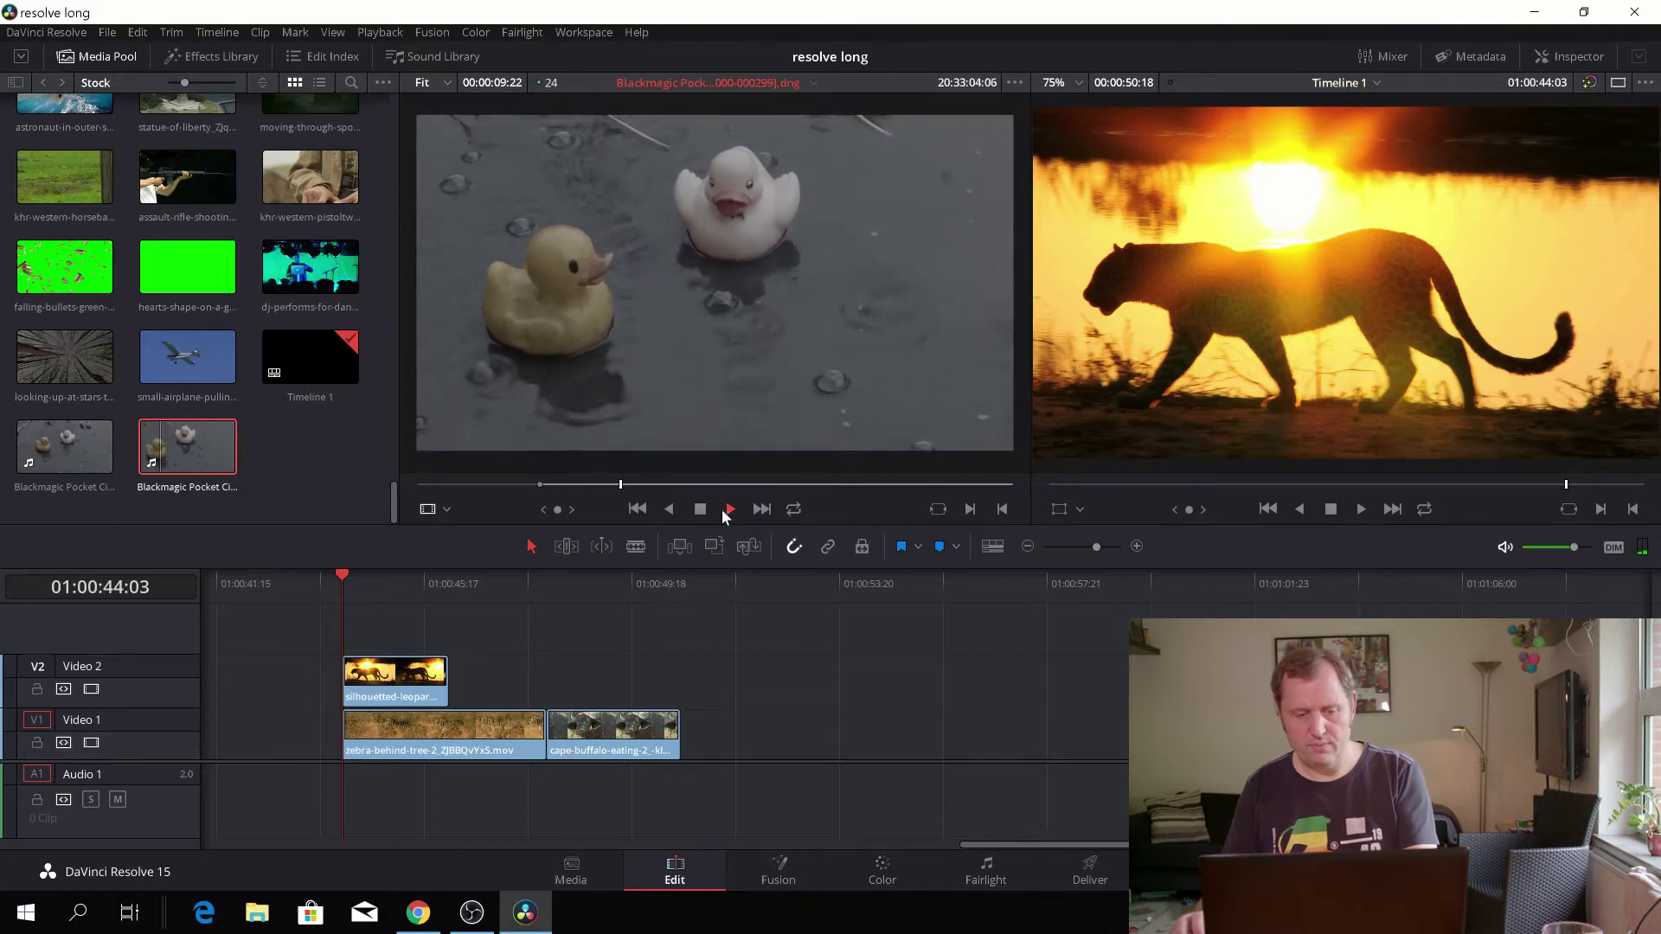
left_click(723, 510)
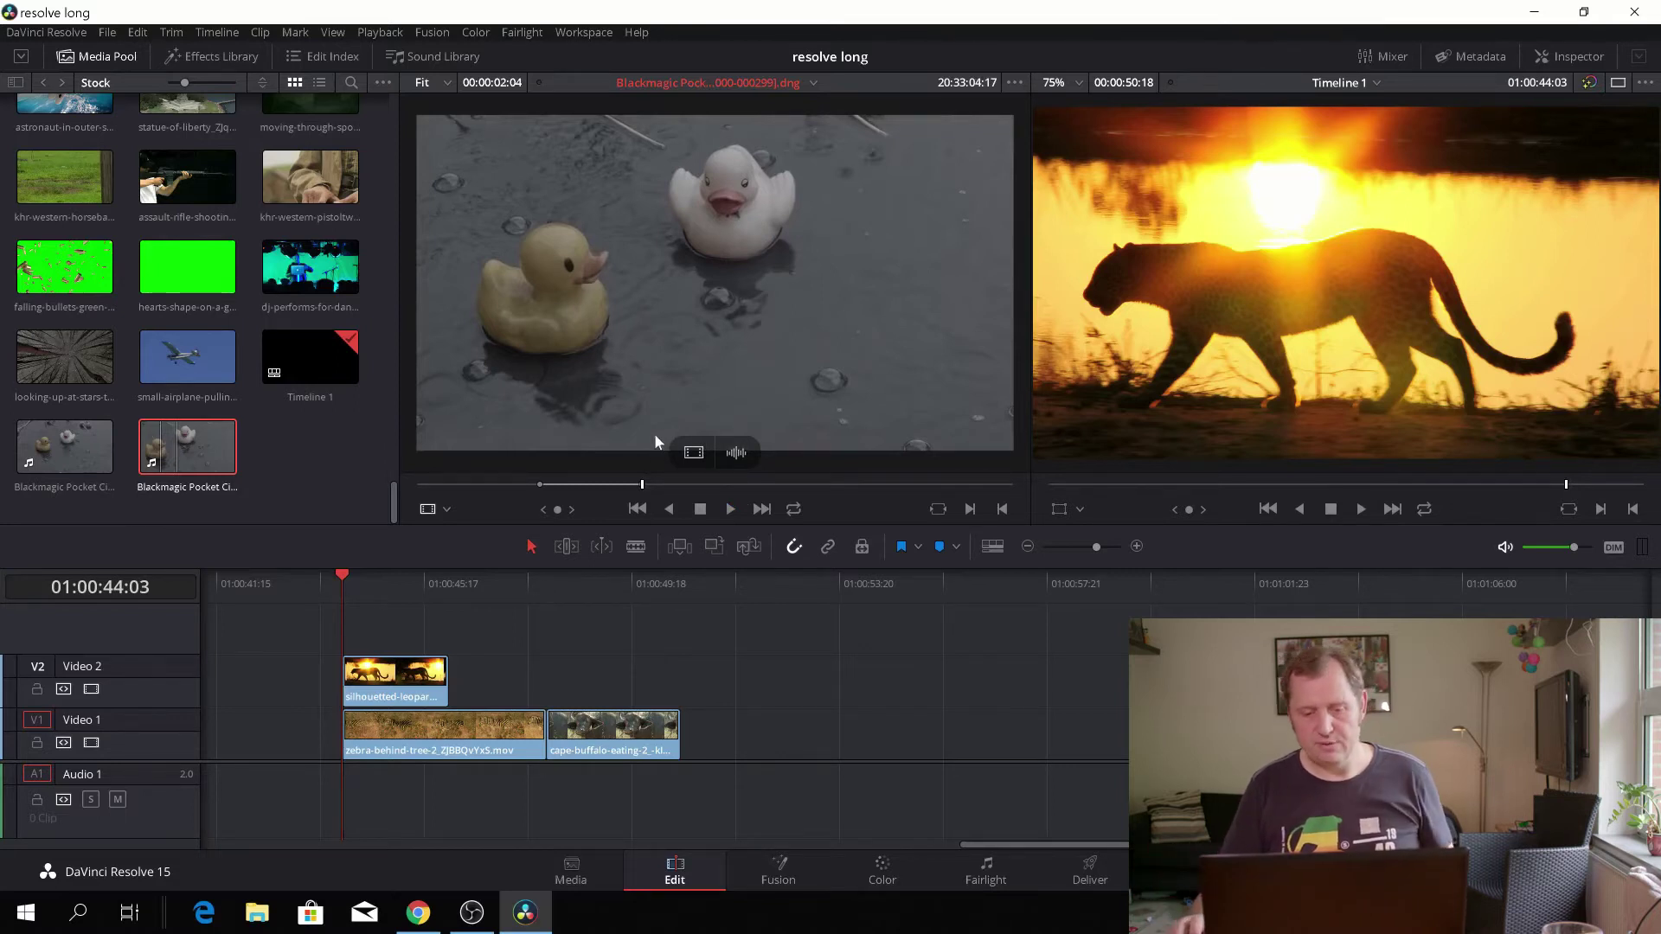
- Add only the video of the marked duck section to Video 2 beyond the buffalo clip, and only its audio to Audio 1 beneath
left_click_drag(692, 452, 816, 686)
mouse_move(741, 470)
left_click_drag(736, 454, 825, 692)
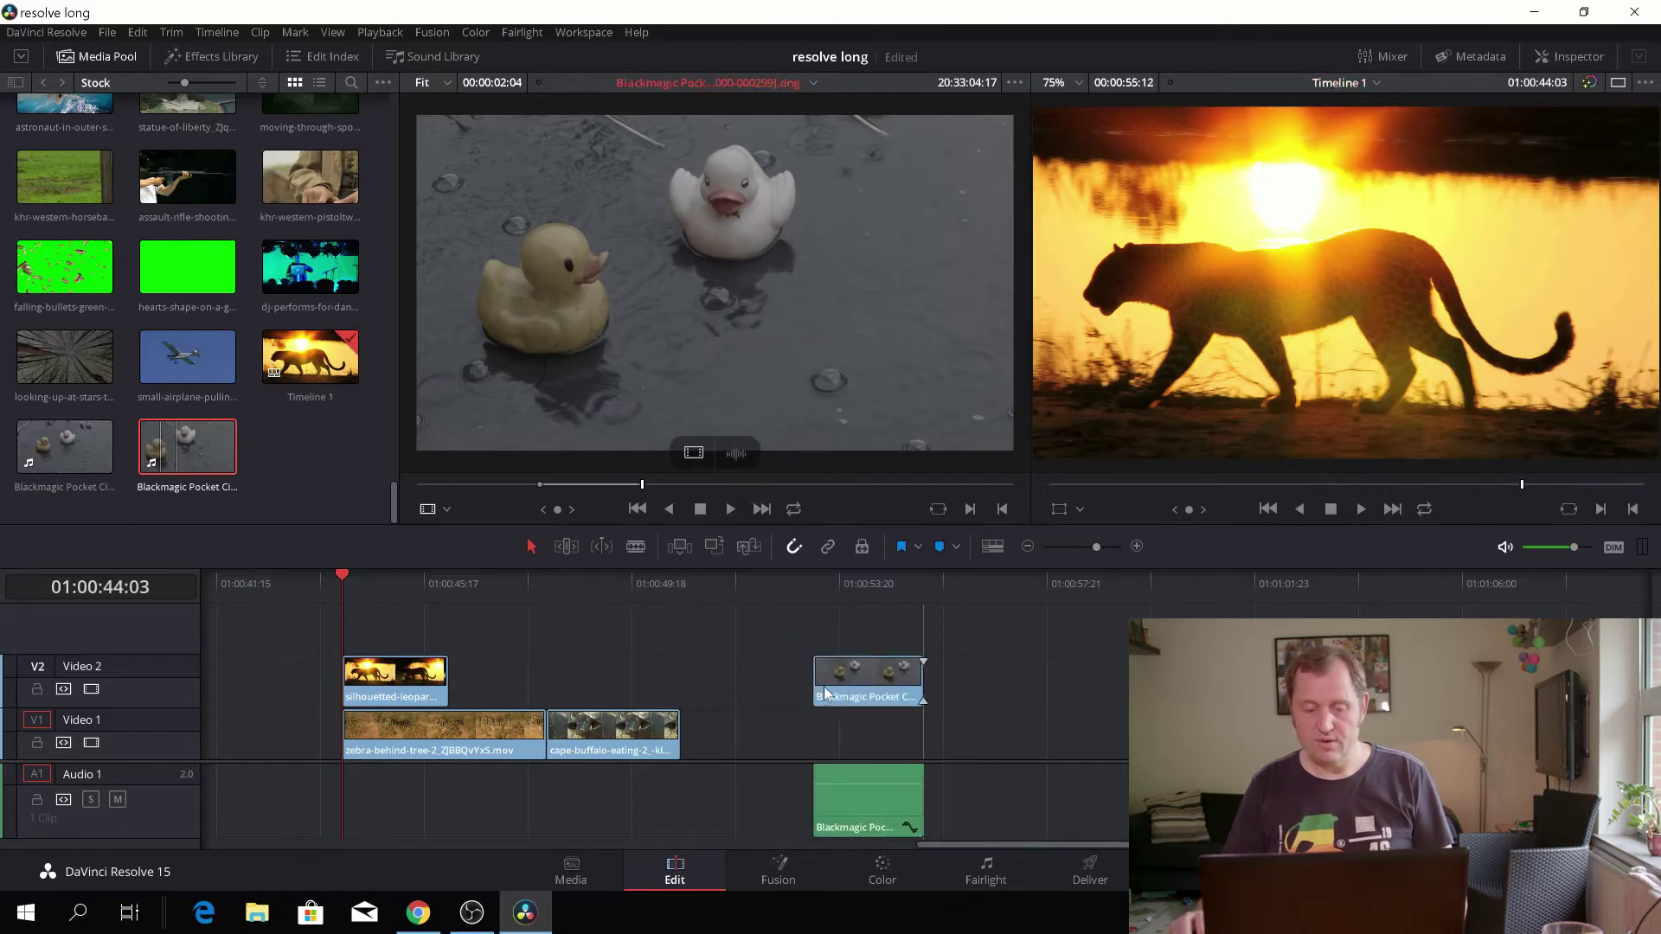
- Place the complete marked duck section with linked audio on Video 1 and Audio 1, and delete the separate video-only and audio-only pieces
left_click_drag(694, 324, 1016, 749)
left_click_drag(975, 636, 801, 841)
key("Delete")
left_click(1083, 829)
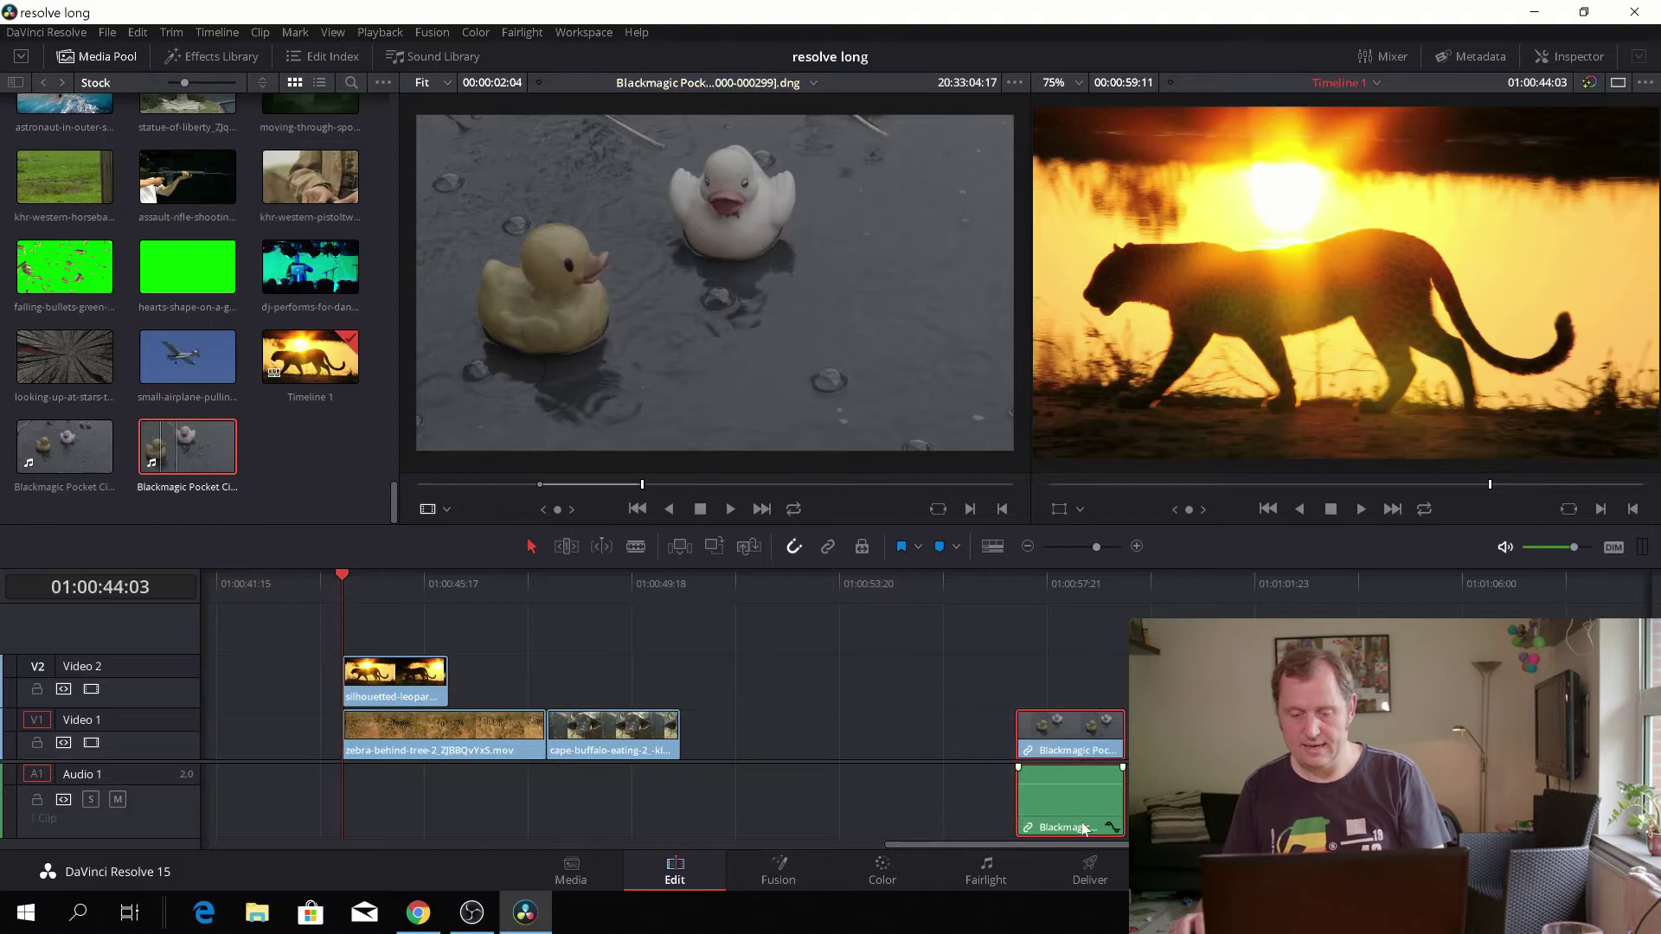
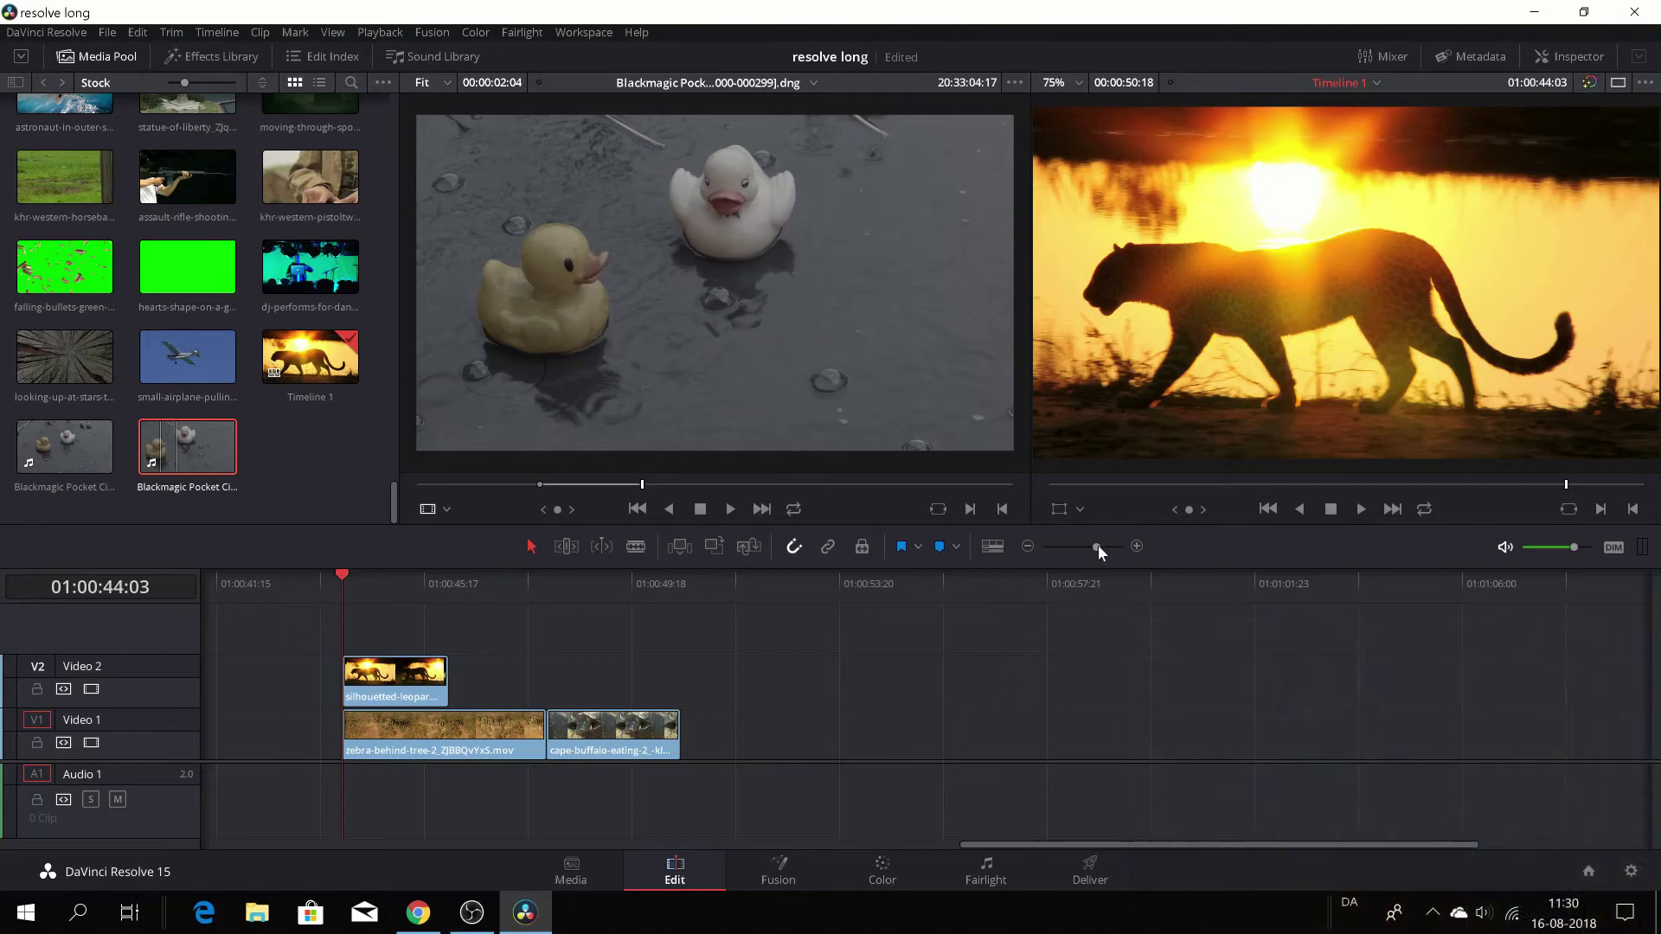
- Delete the gaps in the timeline to close the empty stretch before the leopard and zebra clips
left_click_drag(1097, 545, 1107, 557)
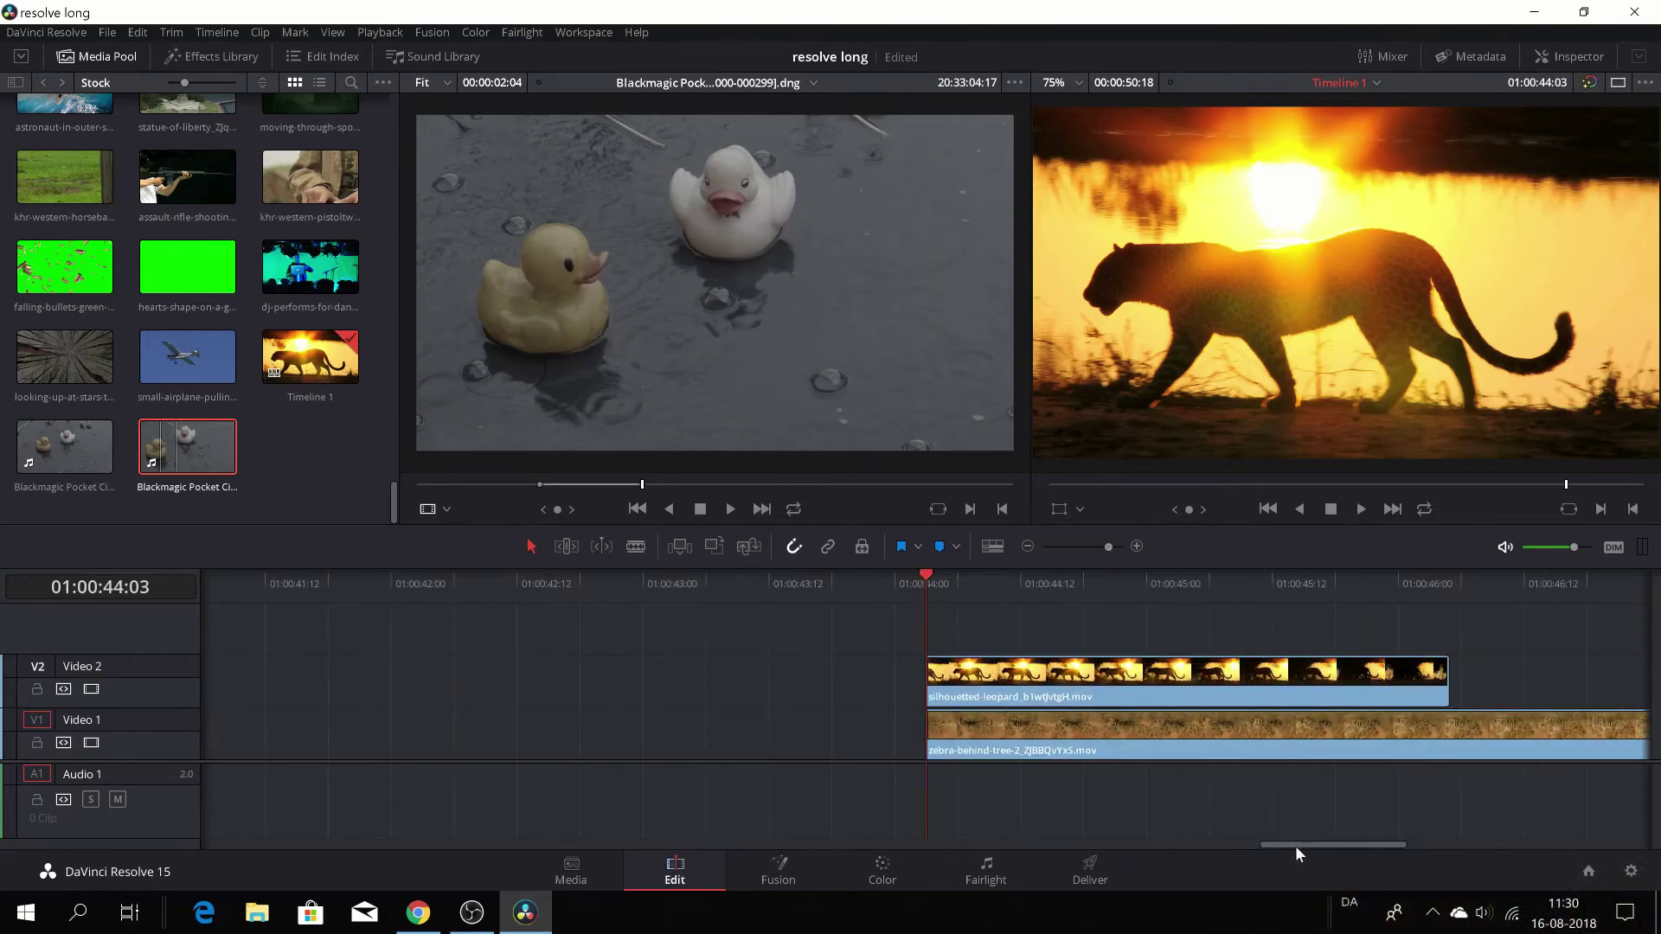
left_click_drag(1295, 844, 701, 852)
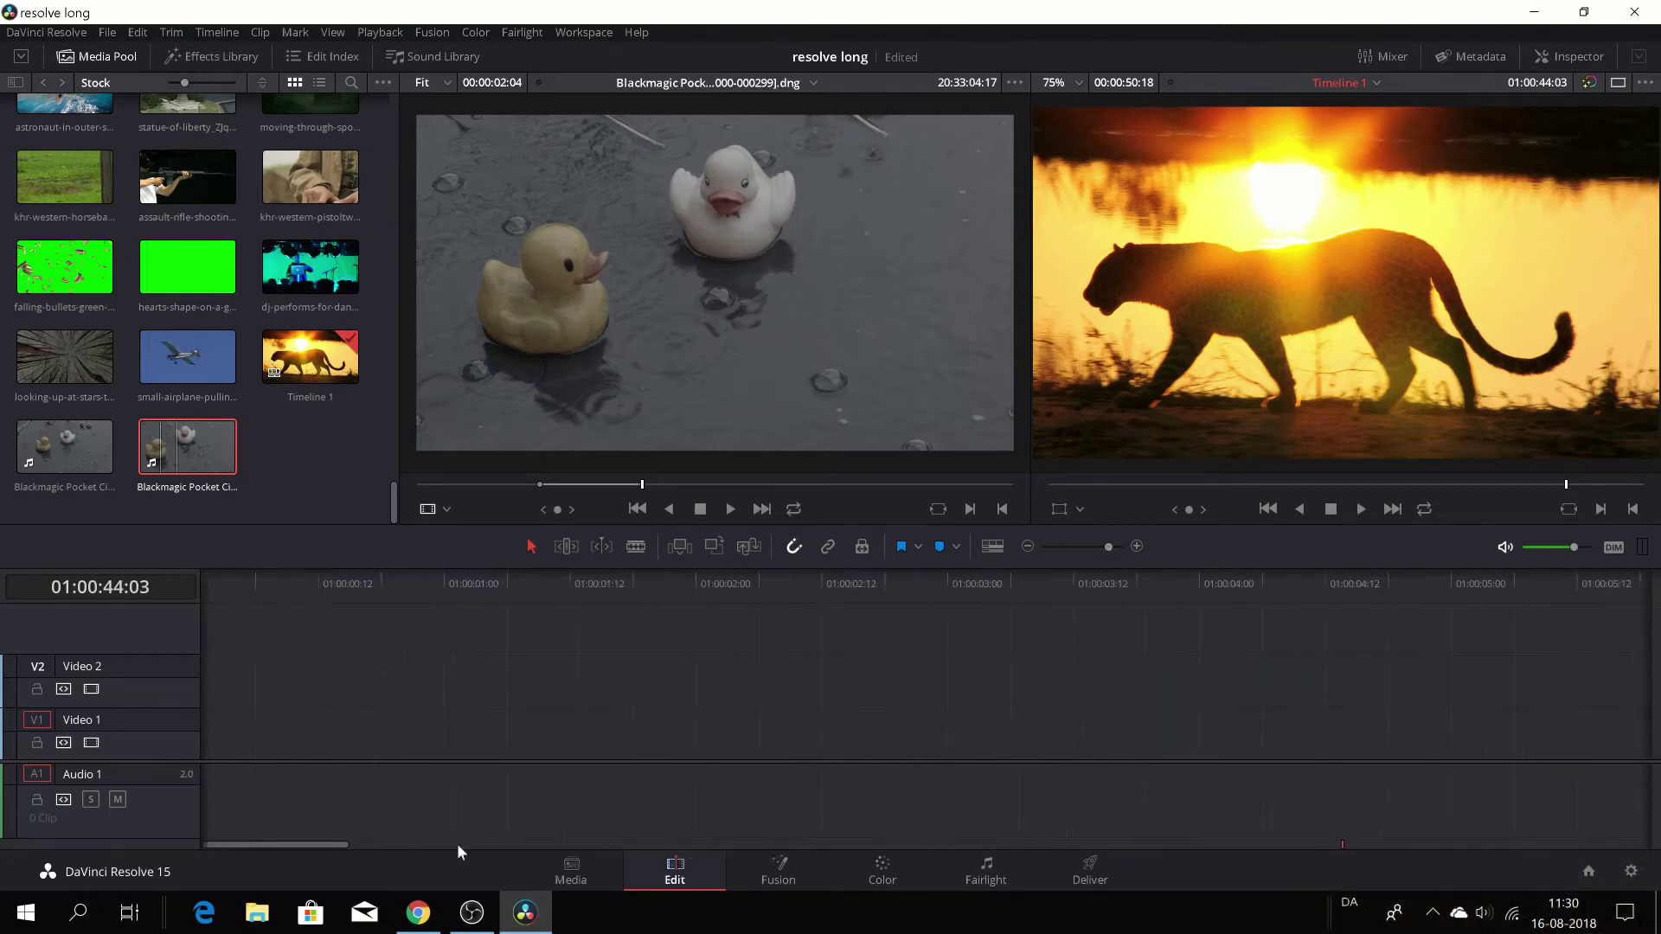
scroll(1375, 782, "down", 10)
scroll(1405, 780, "up", 2)
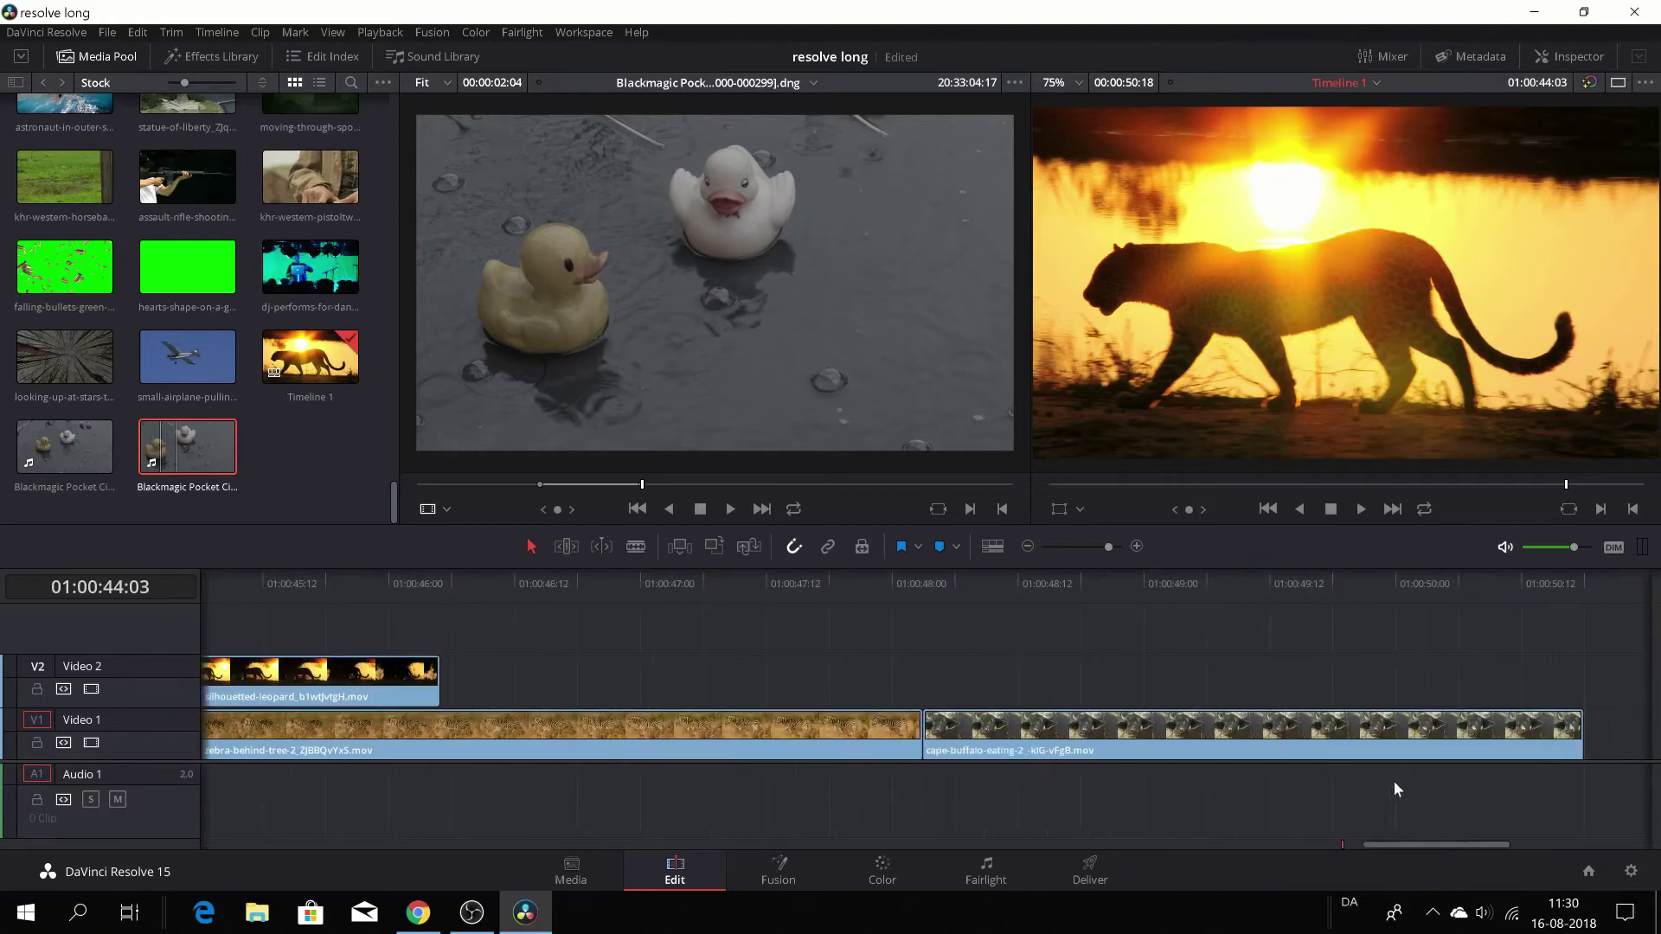
scroll(1103, 836, "up", 4)
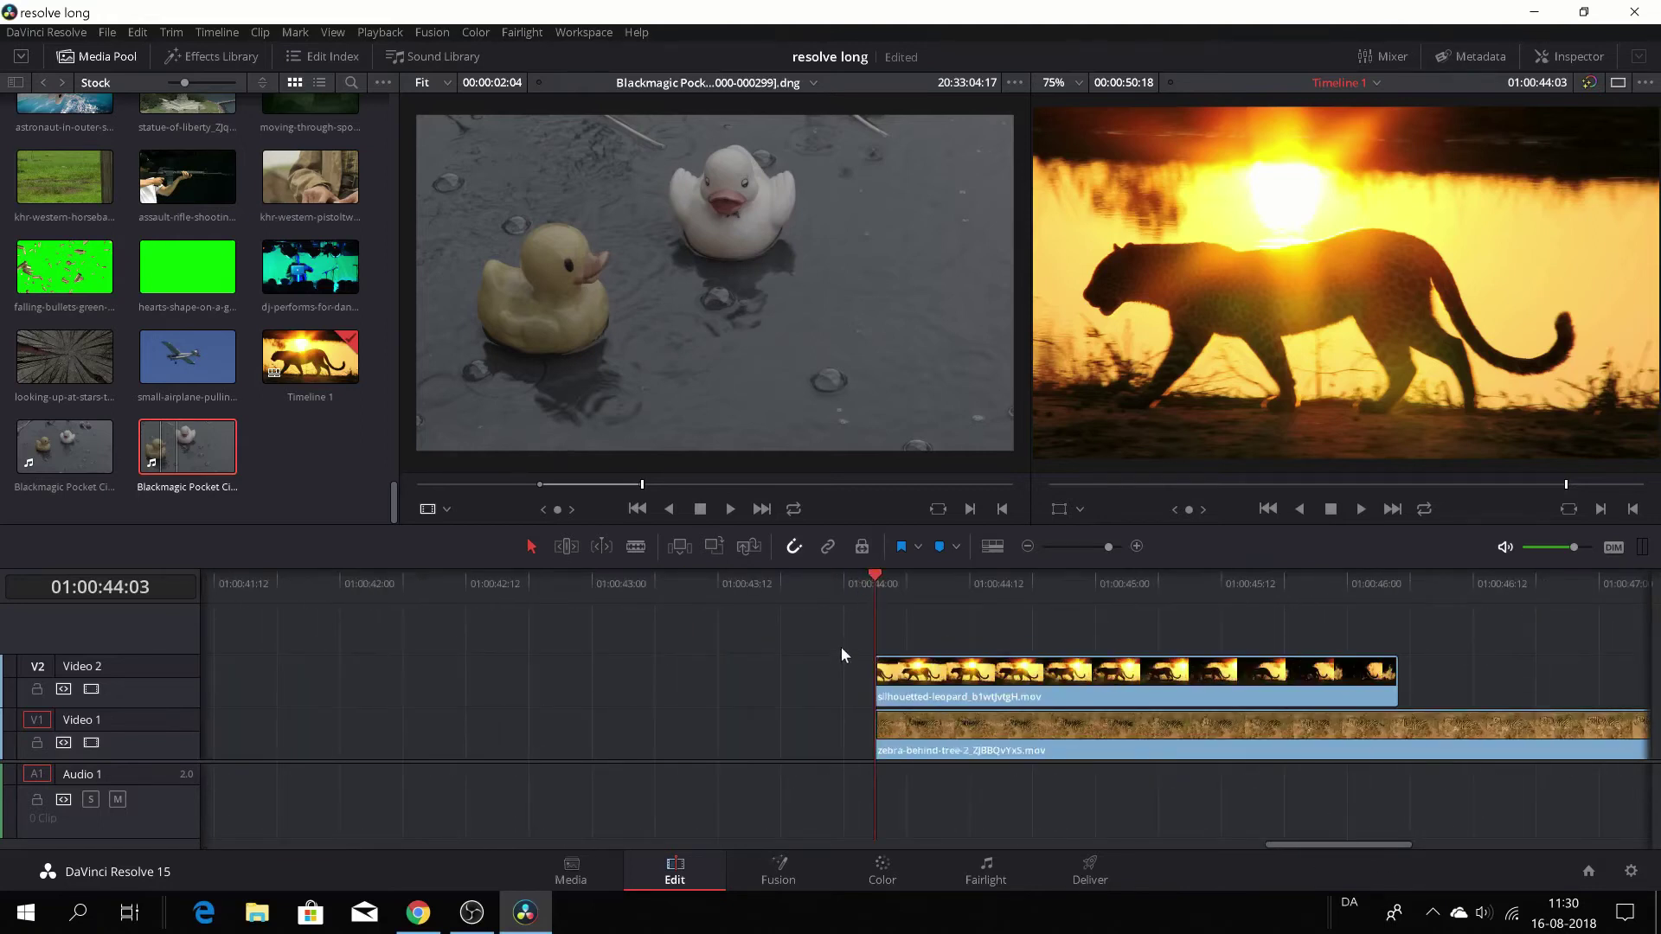
left_click(137, 32)
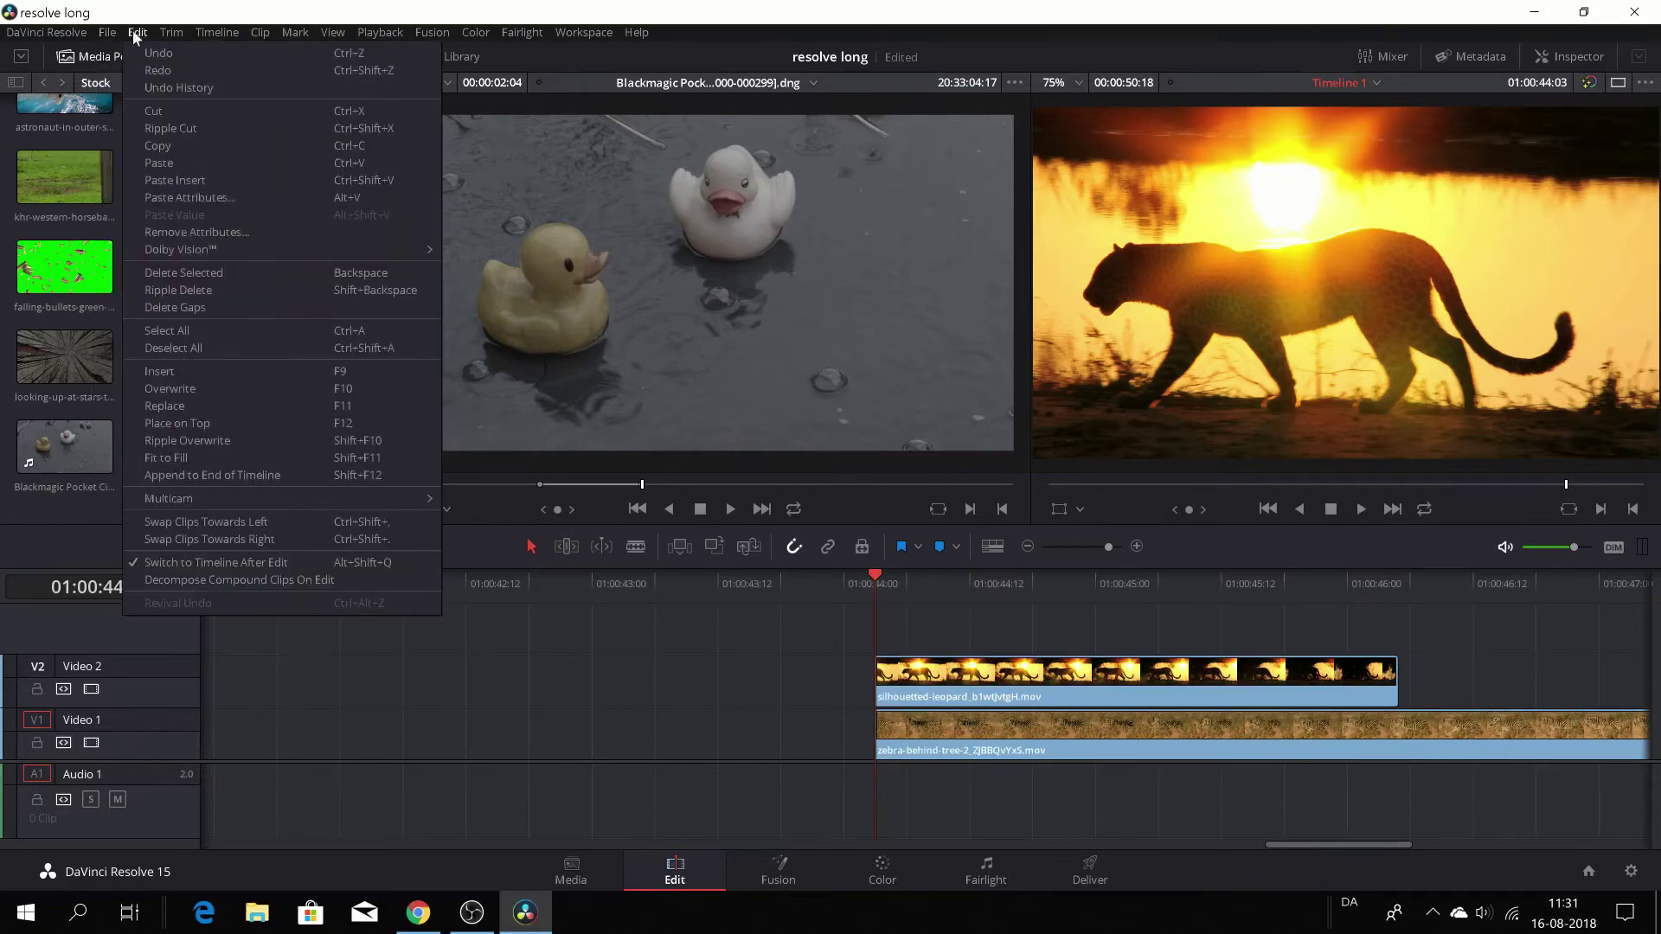
left_click(215, 308)
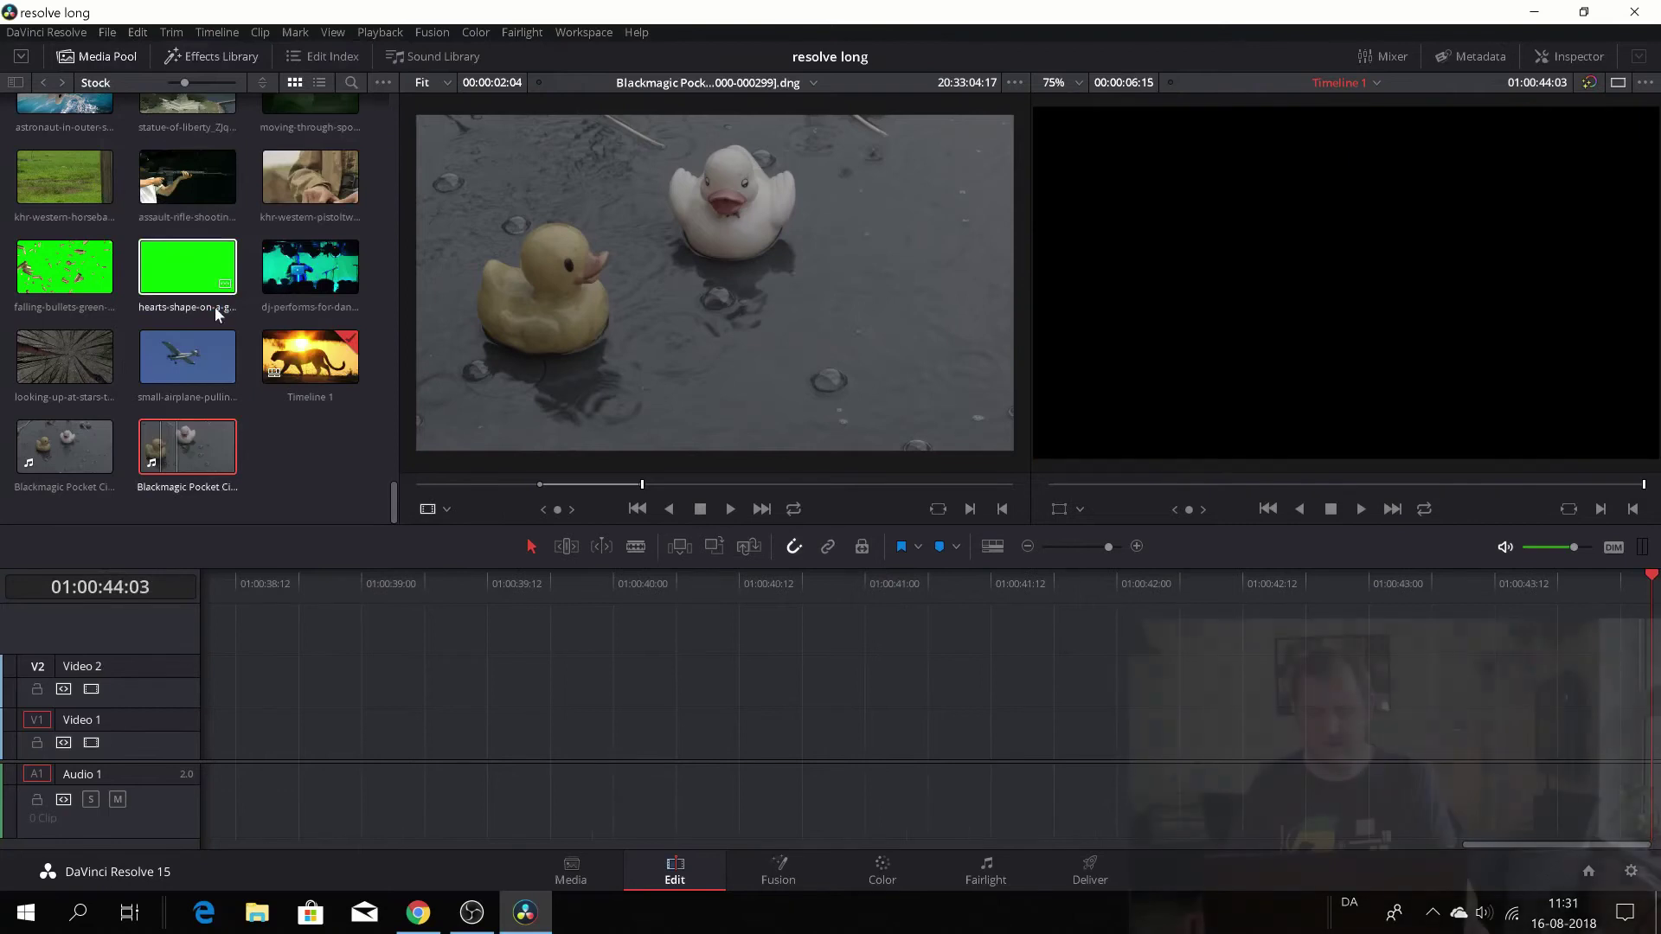
- Move the playhead to the timeline start at 01:00:00:00 and fit the leopard, zebra and buffalo clips in view
left_click(383, 600)
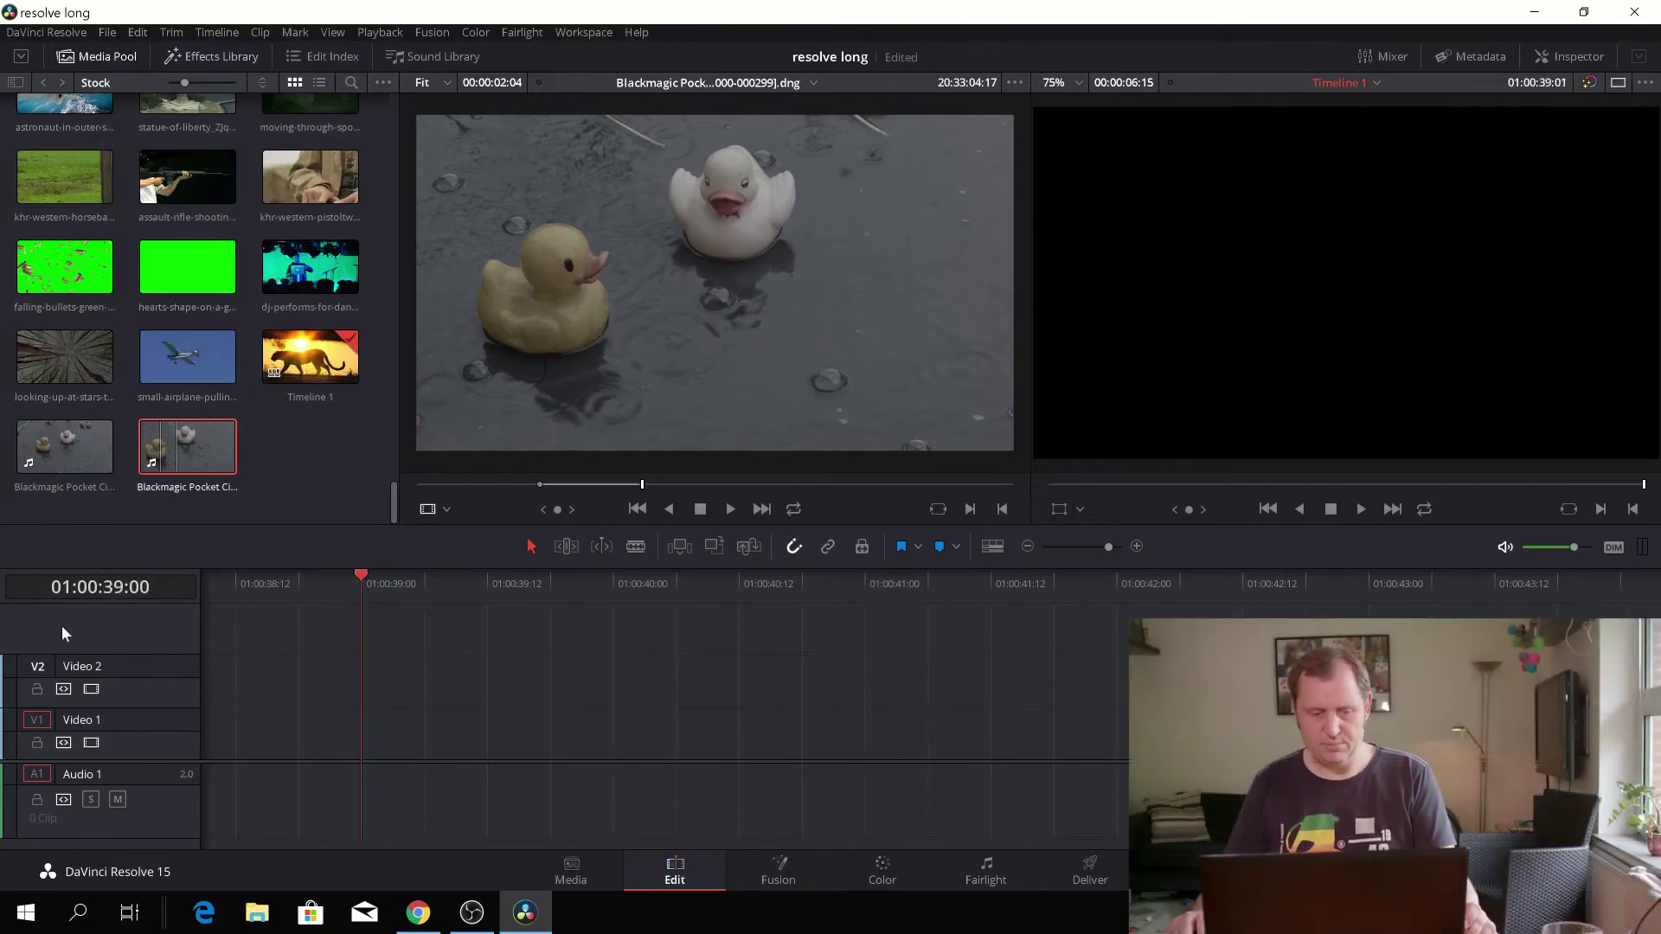
key("Home")
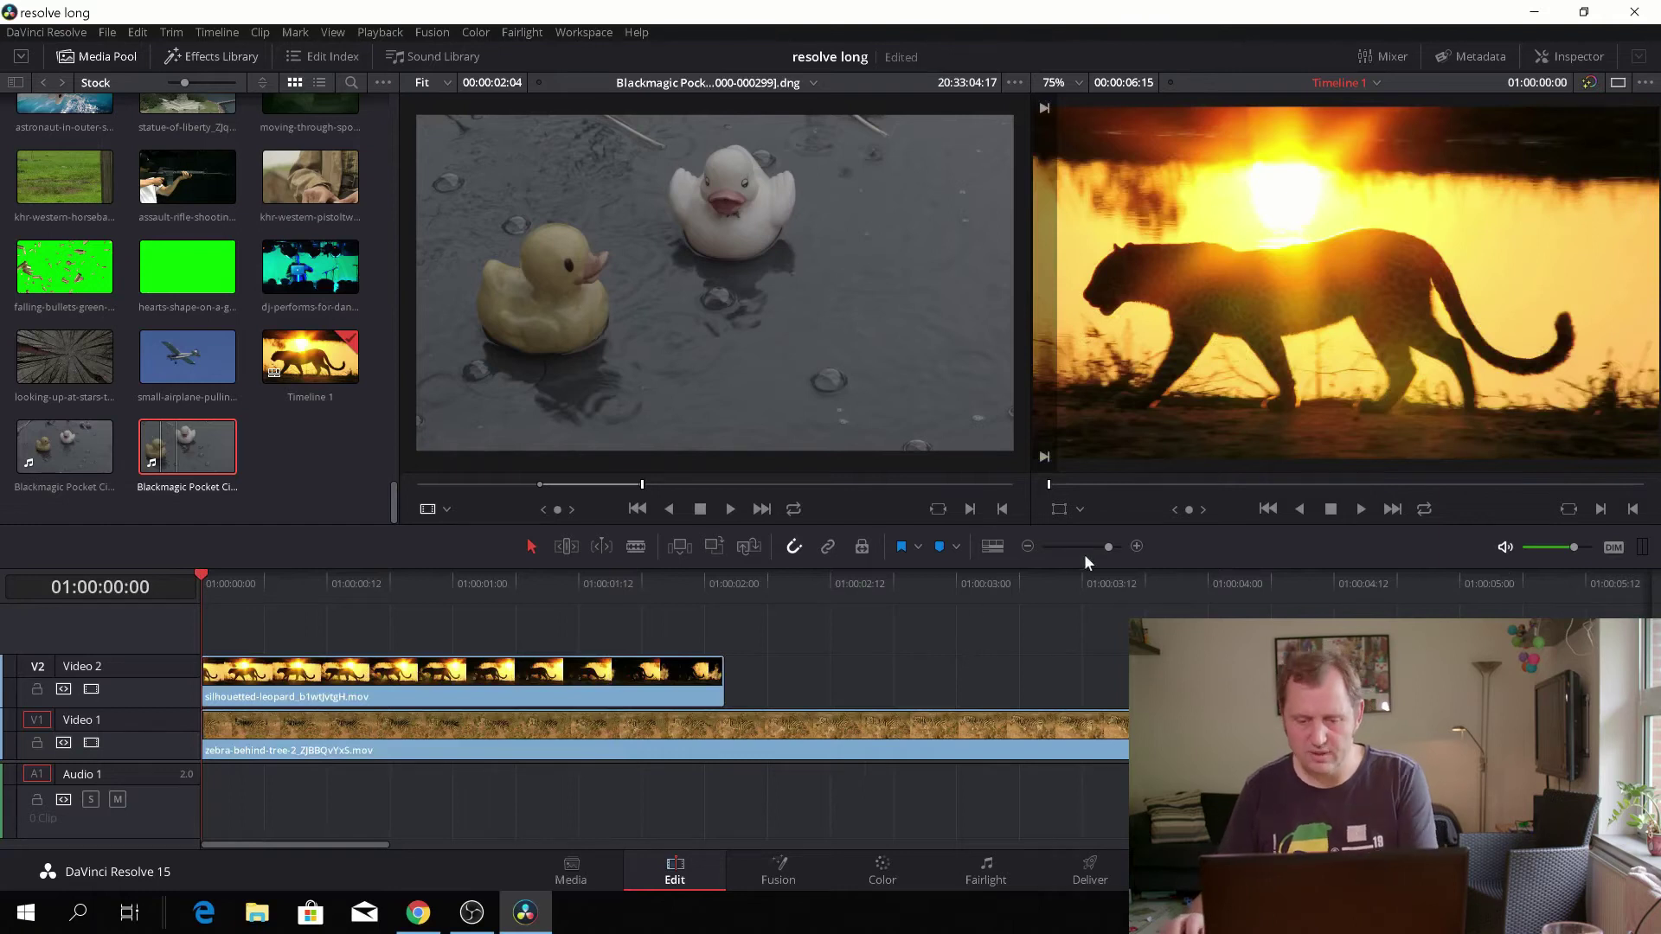
left_click_drag(1106, 547, 1101, 545)
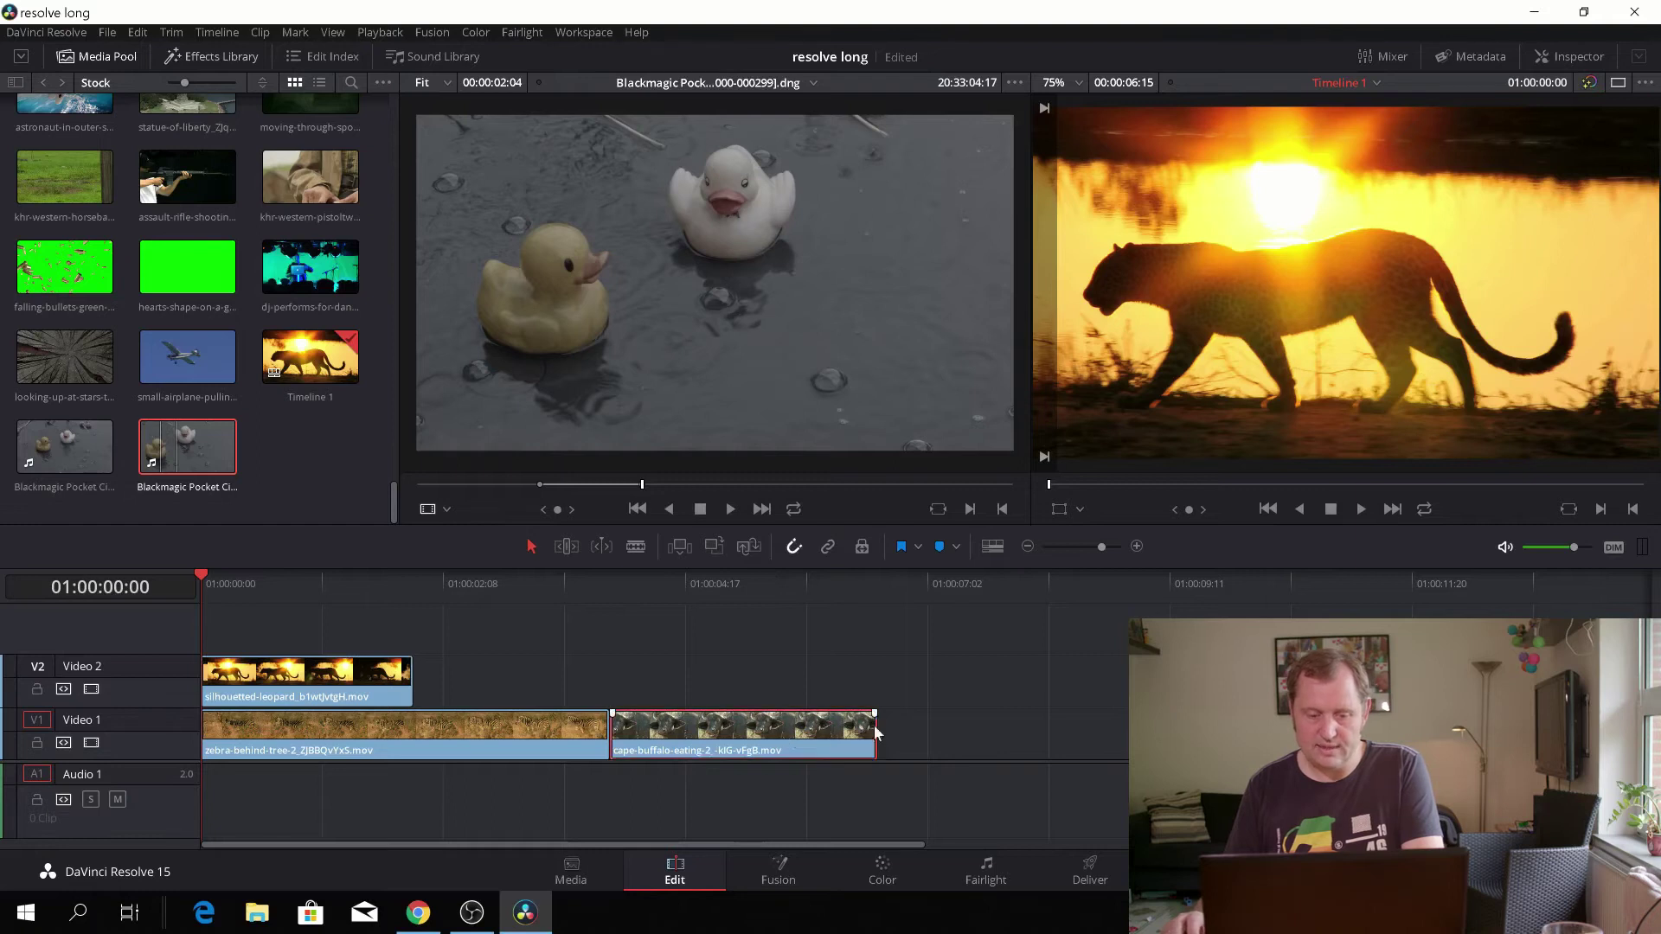
- Move the buffalo clip away from the zebra clip with snapping off, and turn snapping on to place it back against the zebra clip
left_click_drag(874, 724, 985, 724)
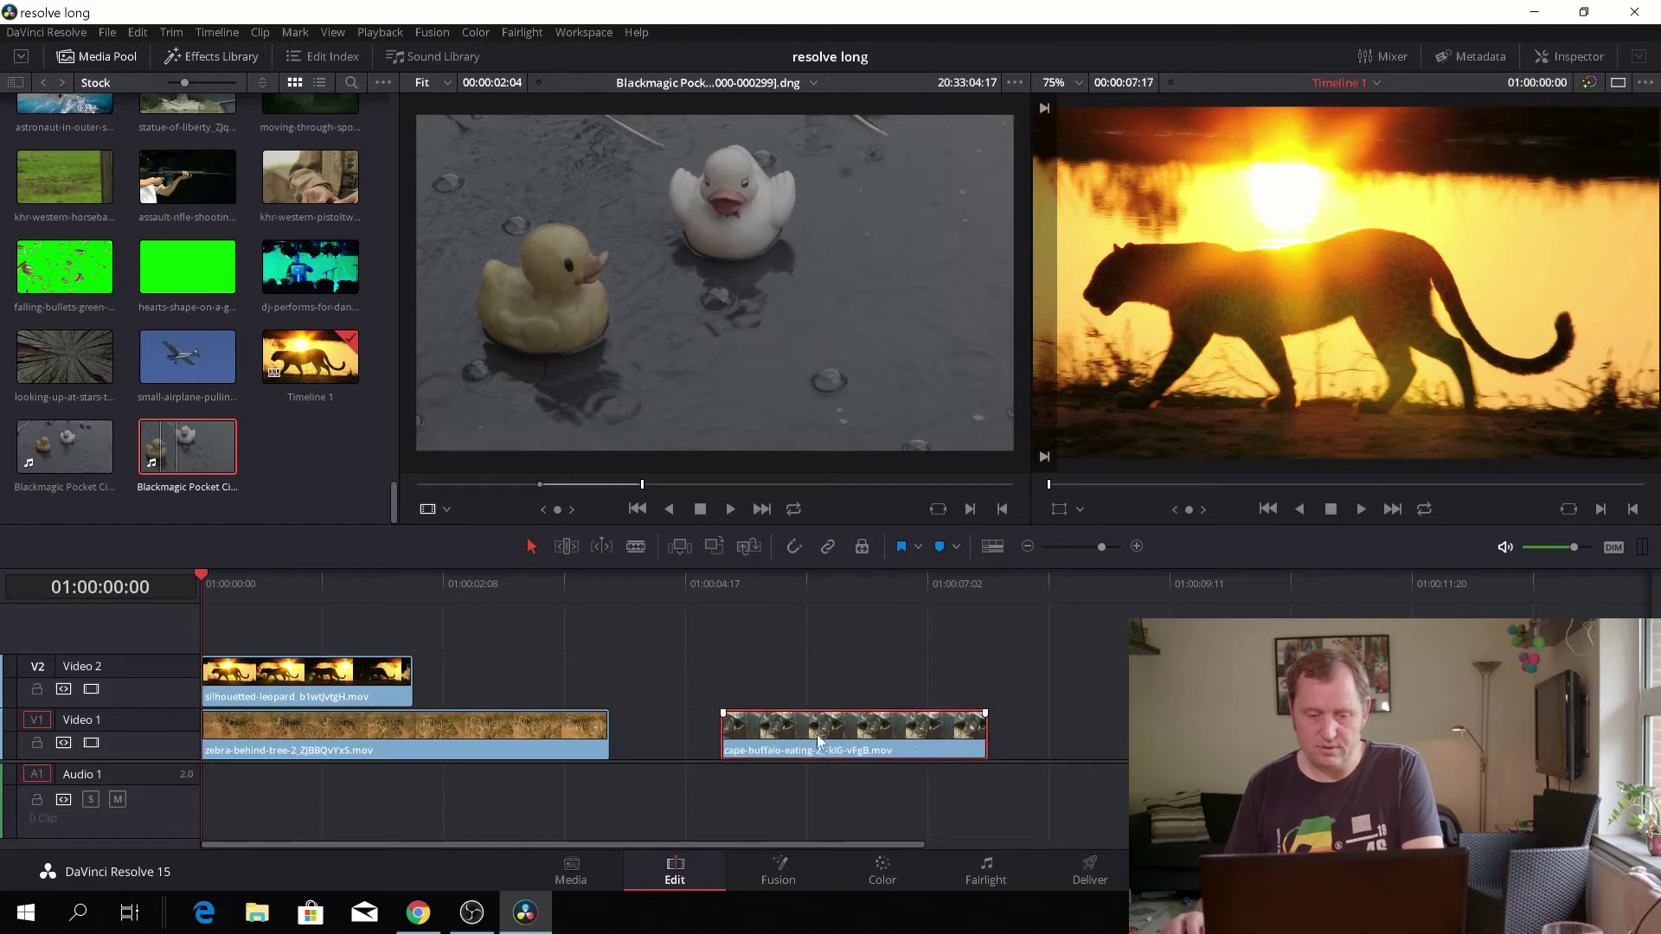
left_click_drag(833, 731, 877, 752)
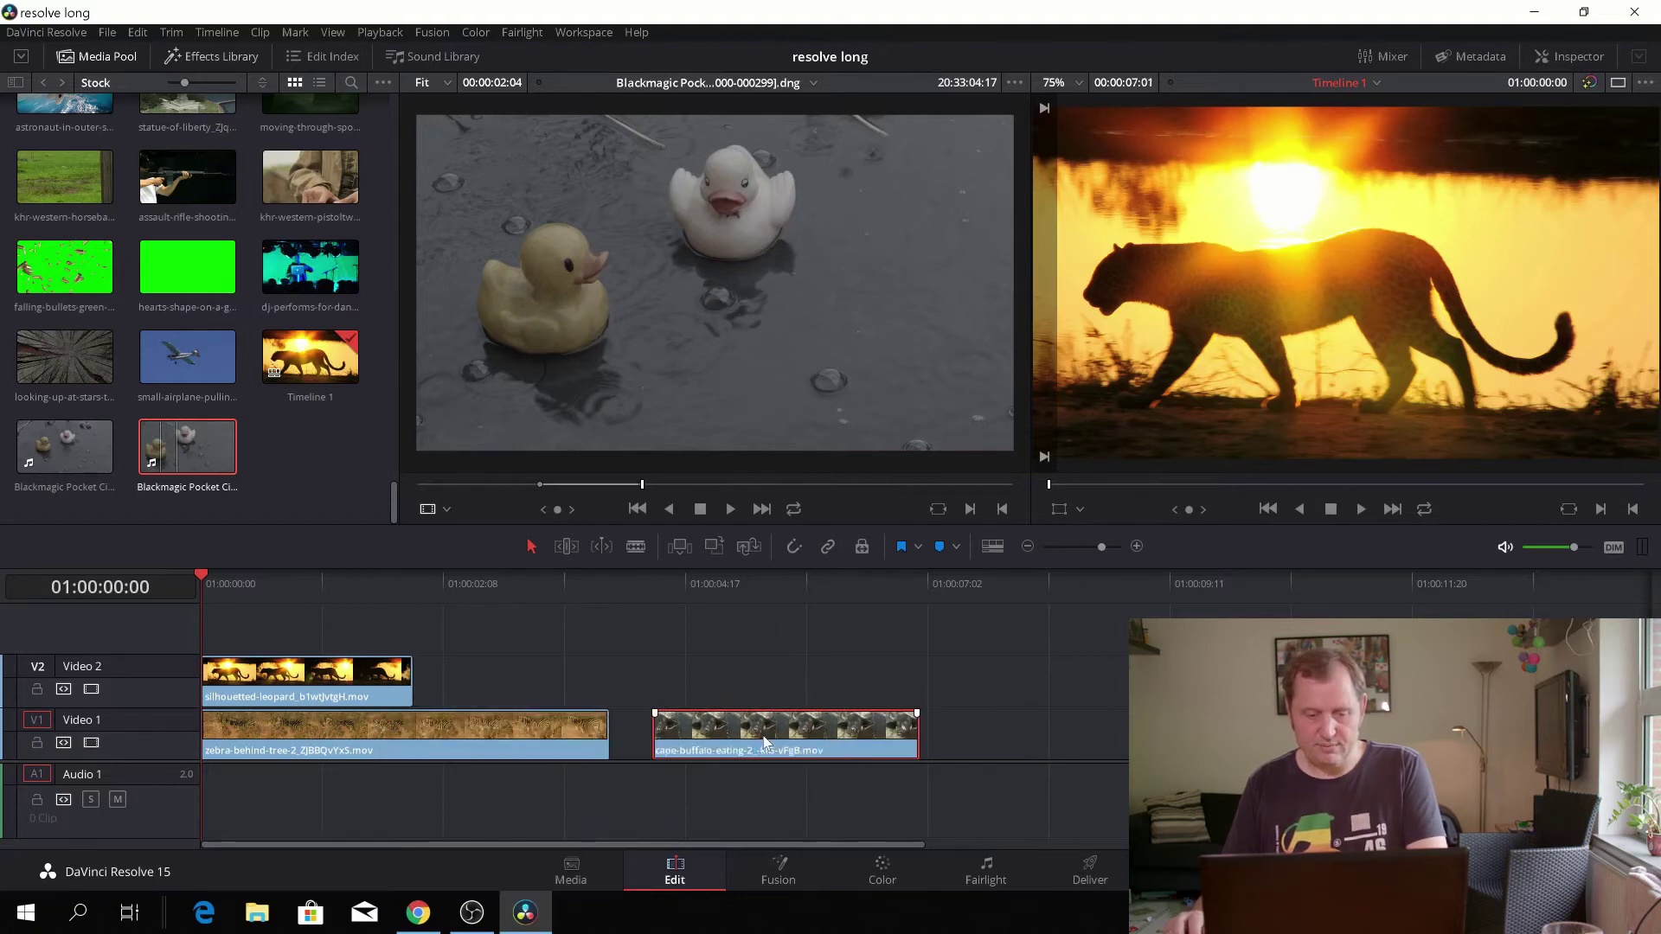
left_click(803, 540)
left_click_drag(813, 745, 778, 754)
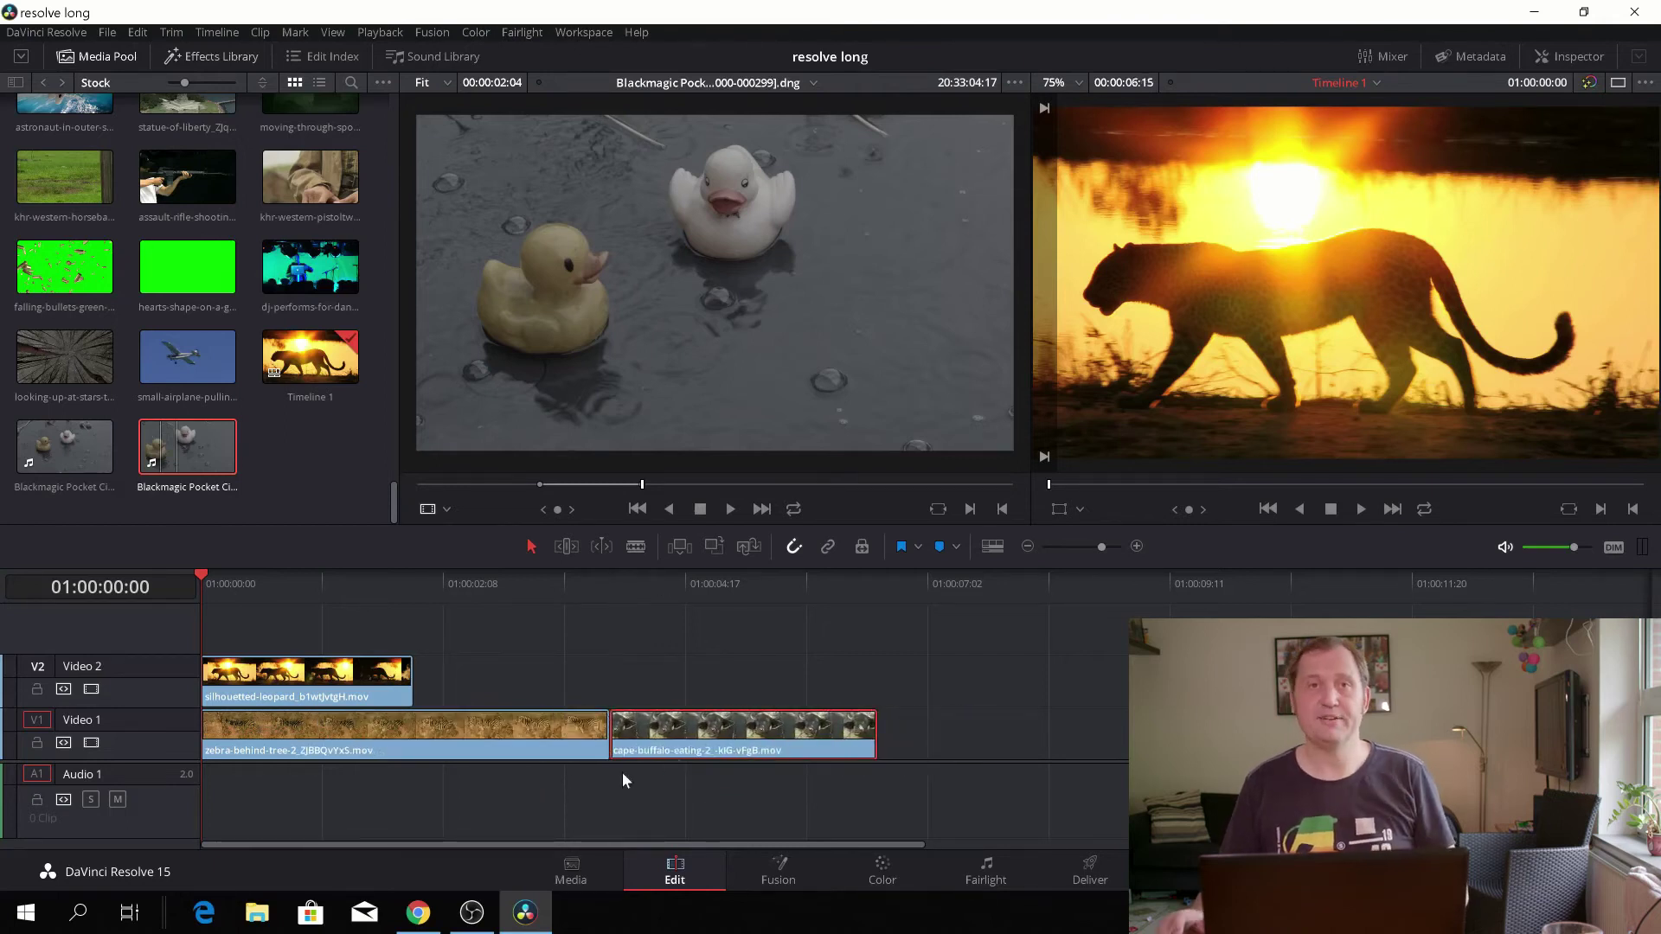
- Place the marked duck section with linked audio on Video 1 and Audio 1, leaving a gap after the buffalo clip, and play it
left_click_drag(715, 415, 941, 727)
left_click(941, 580)
key("space")
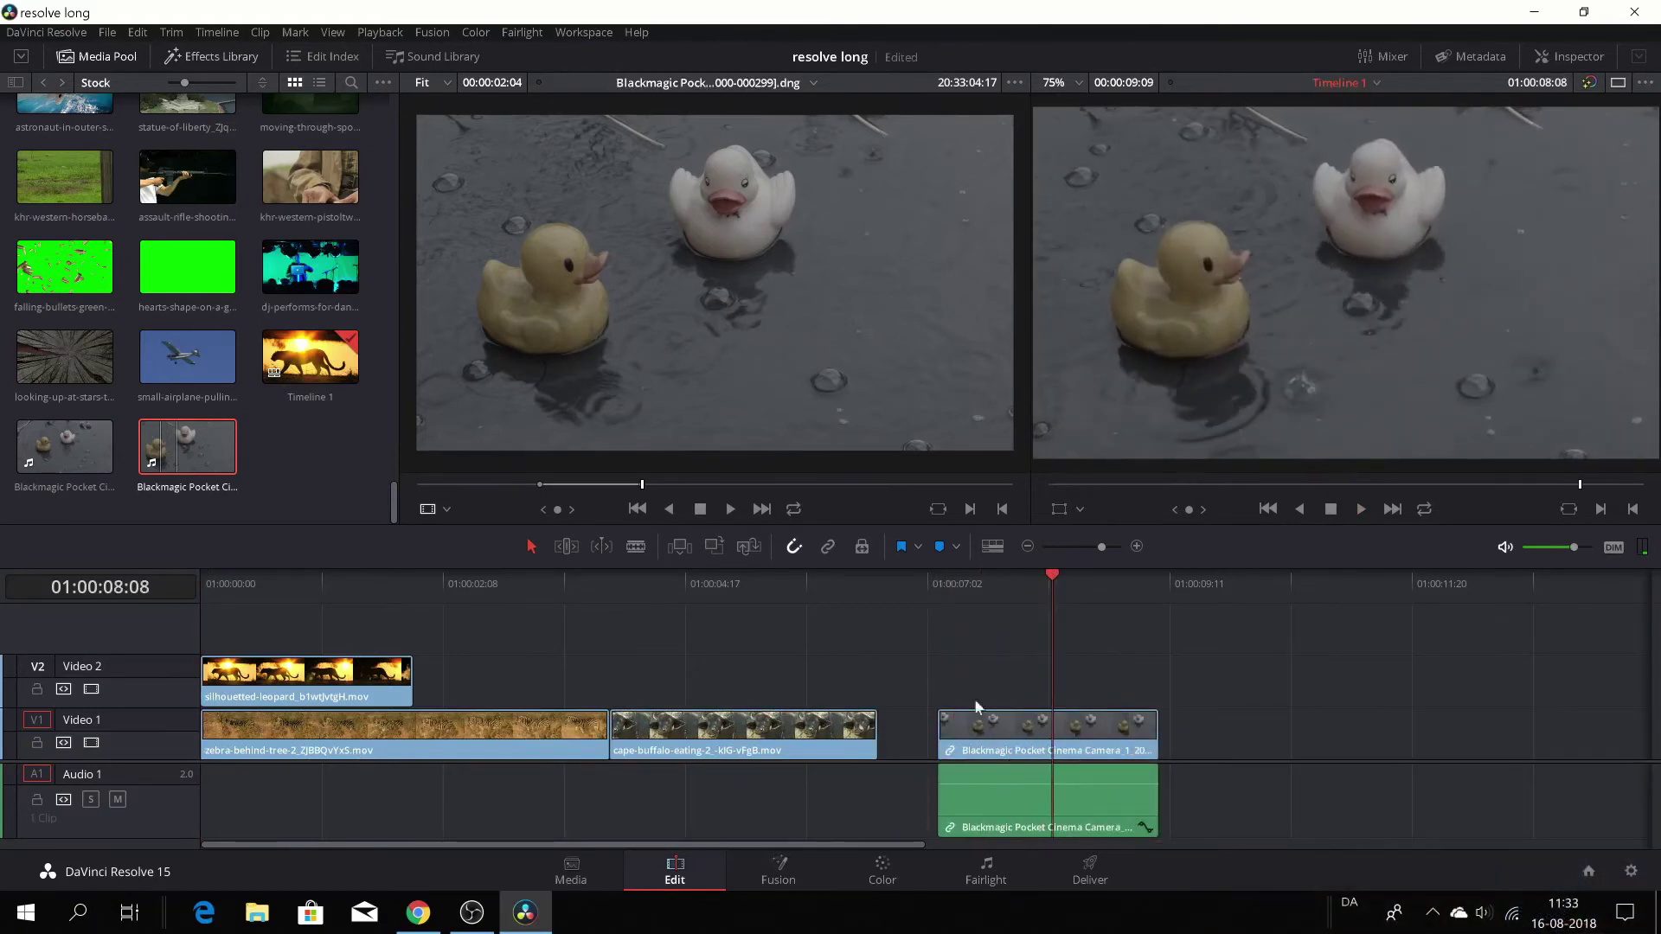
- Move the duck clip together with its linked audio 7 frames later in the timeline
mouse_move(1030, 733)
left_mouse_down()
mouse_move(1130, 733)
mouse_move(977, 735)
mouse_move(1081, 737)
mouse_move(1009, 733)
mouse_move(1035, 734)
left_mouse_up()
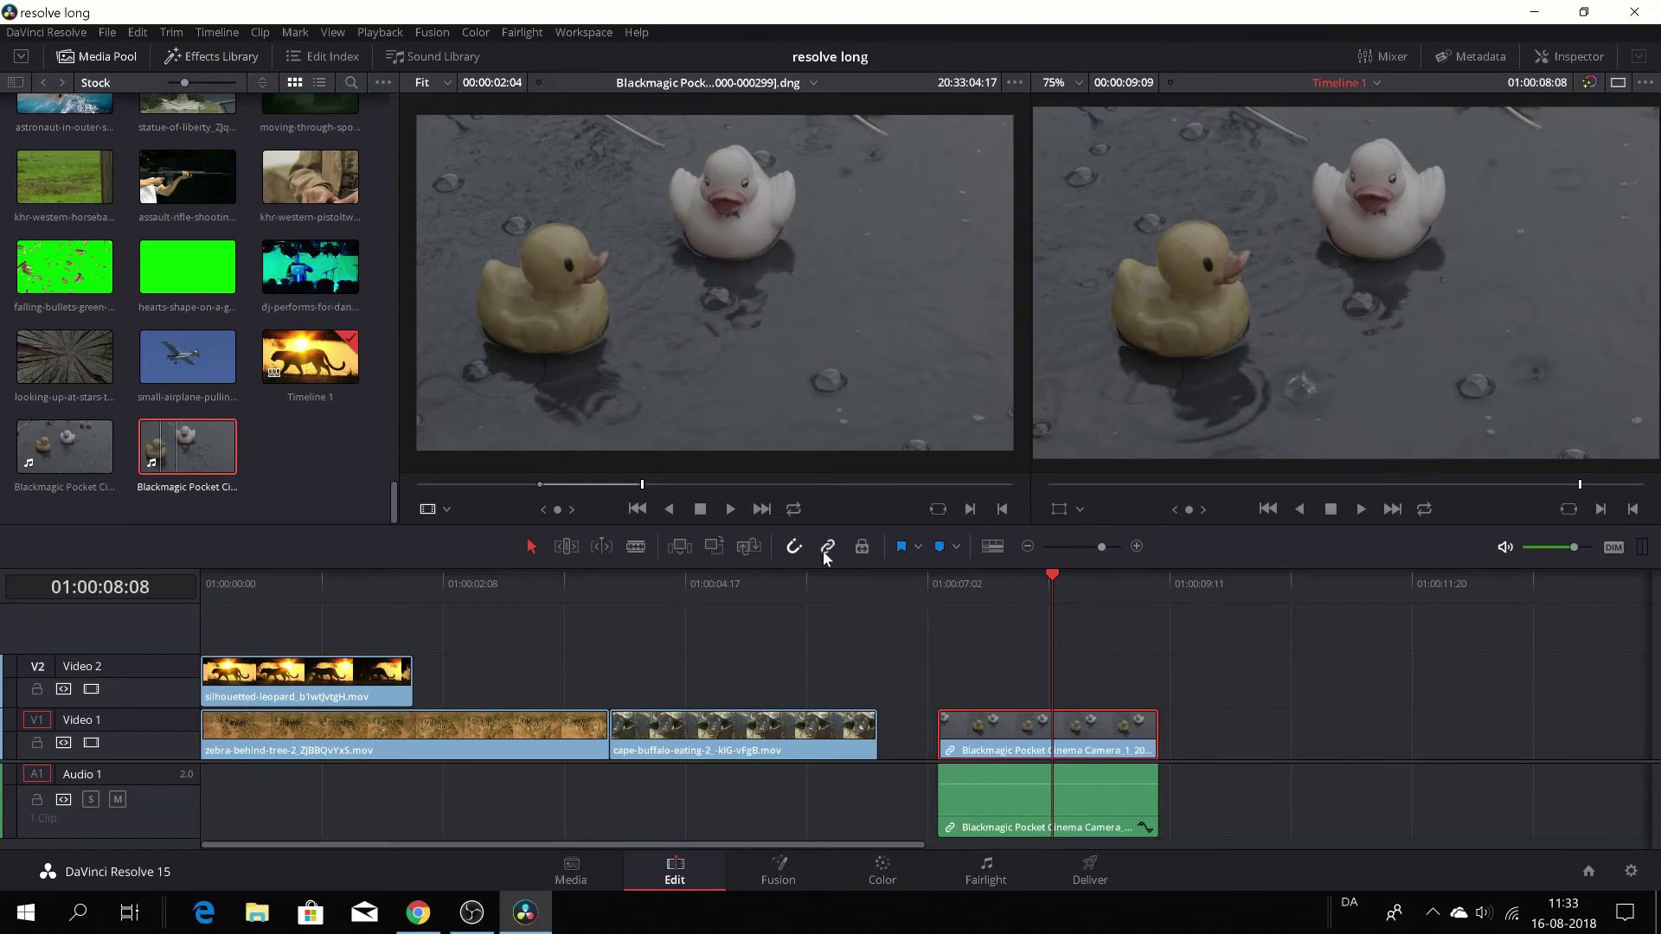
left_click(896, 649)
left_click_drag(970, 749, 1003, 728)
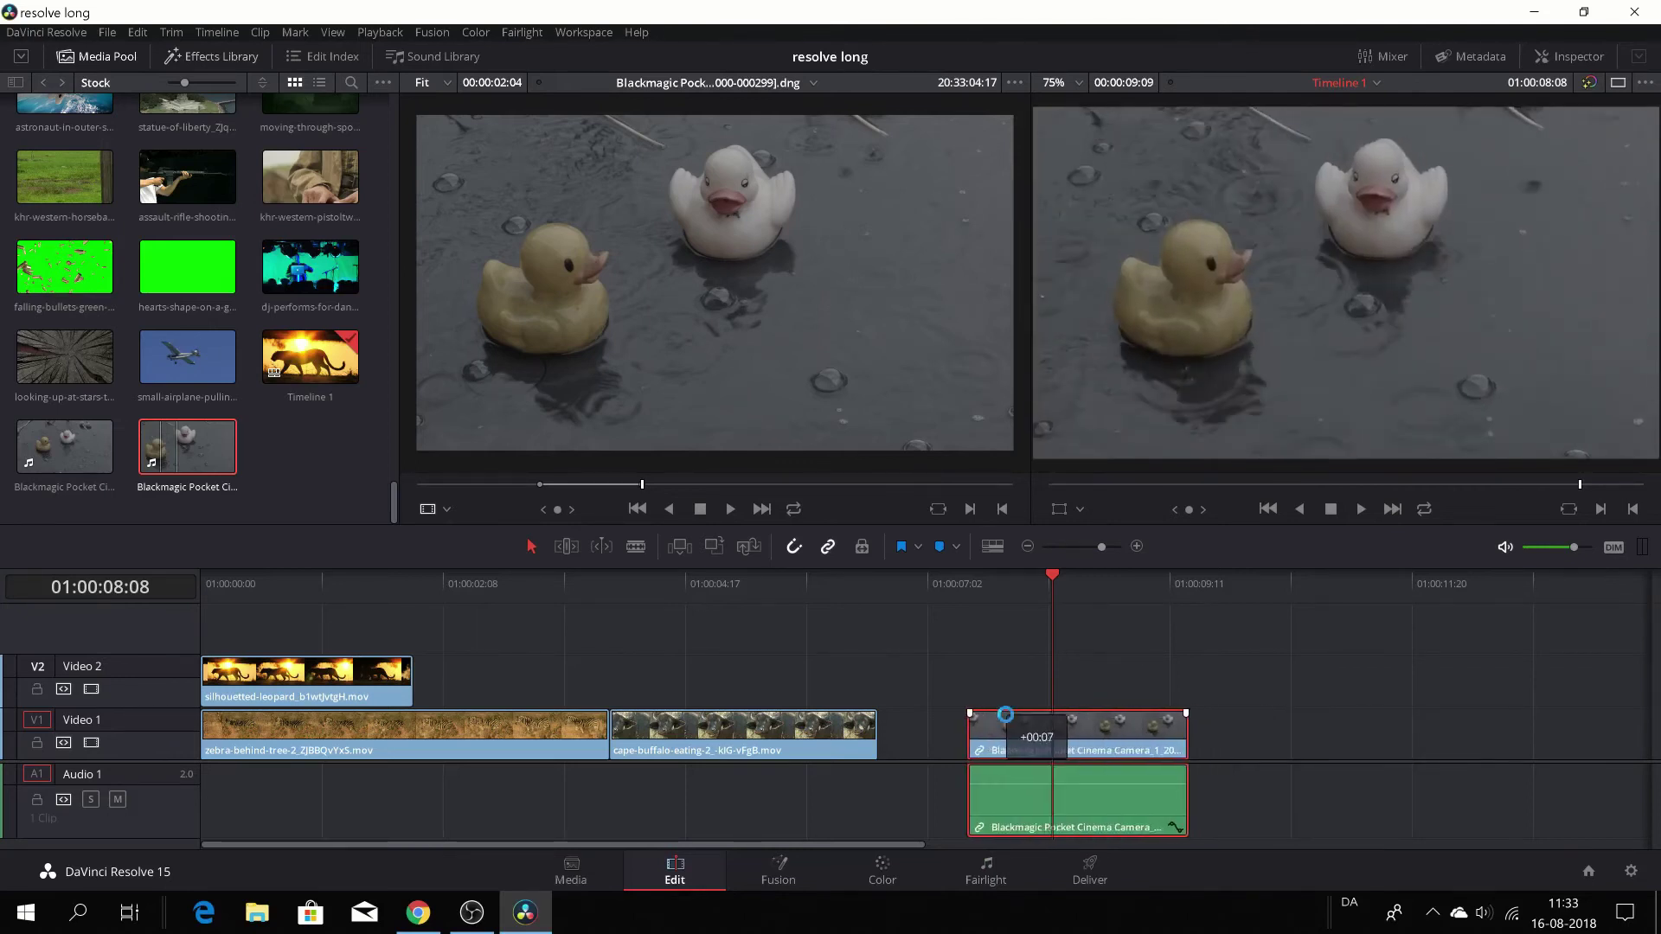
- Lock all video and audio tracks at once, and unlock them again
left_click(863, 548)
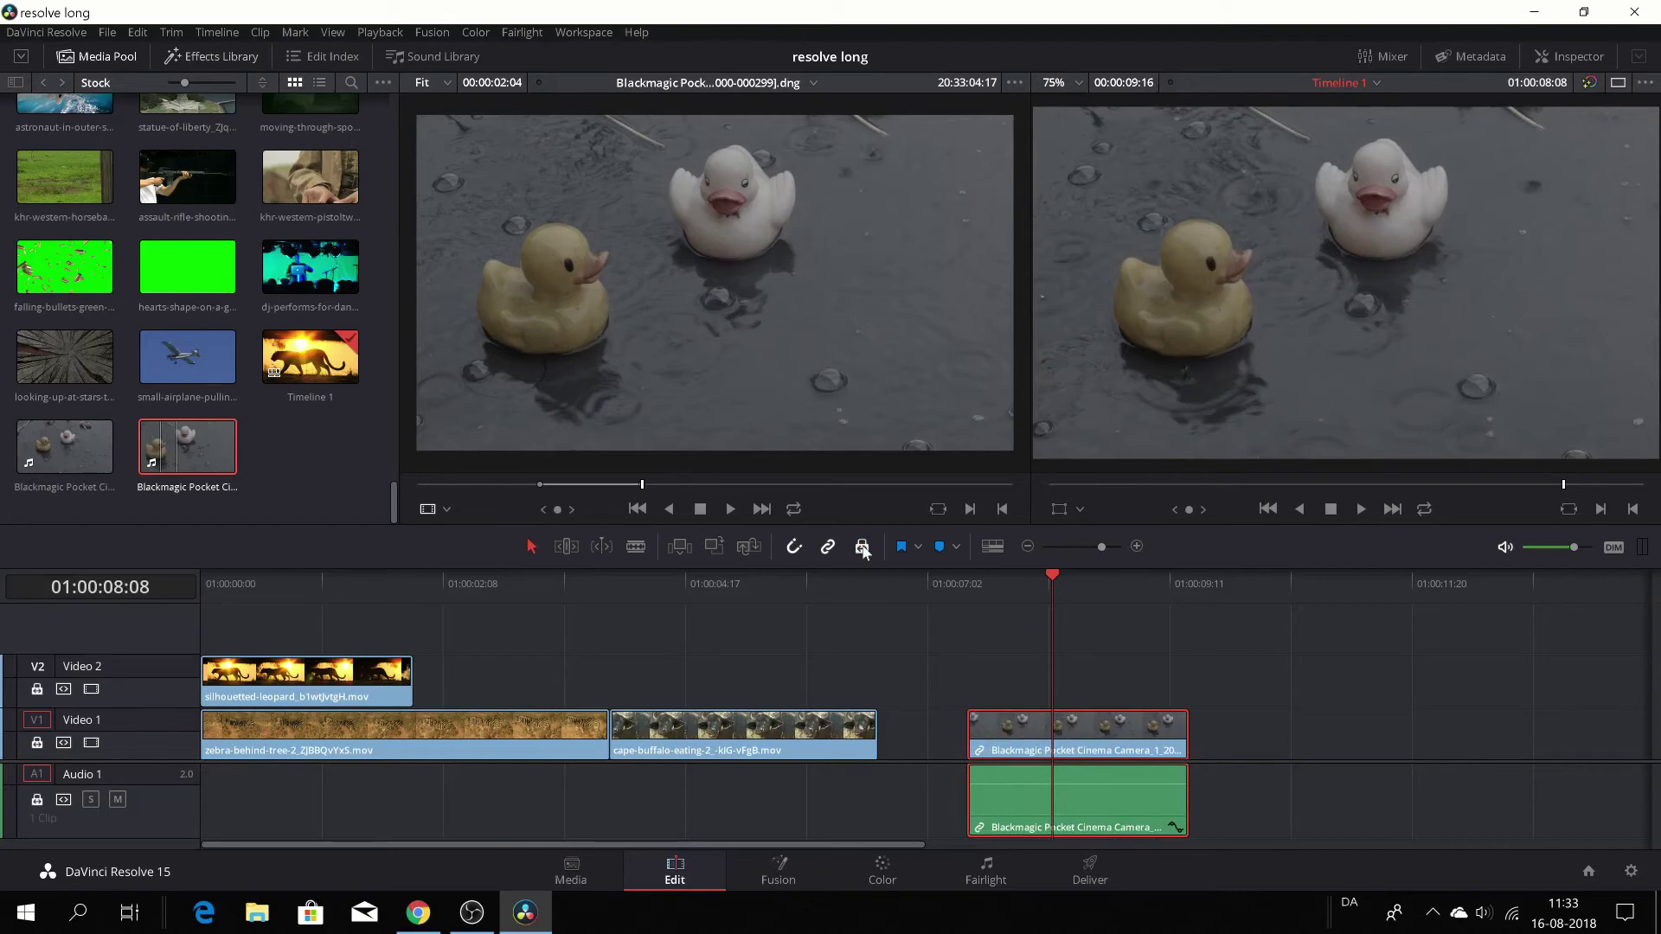
left_click(862, 547)
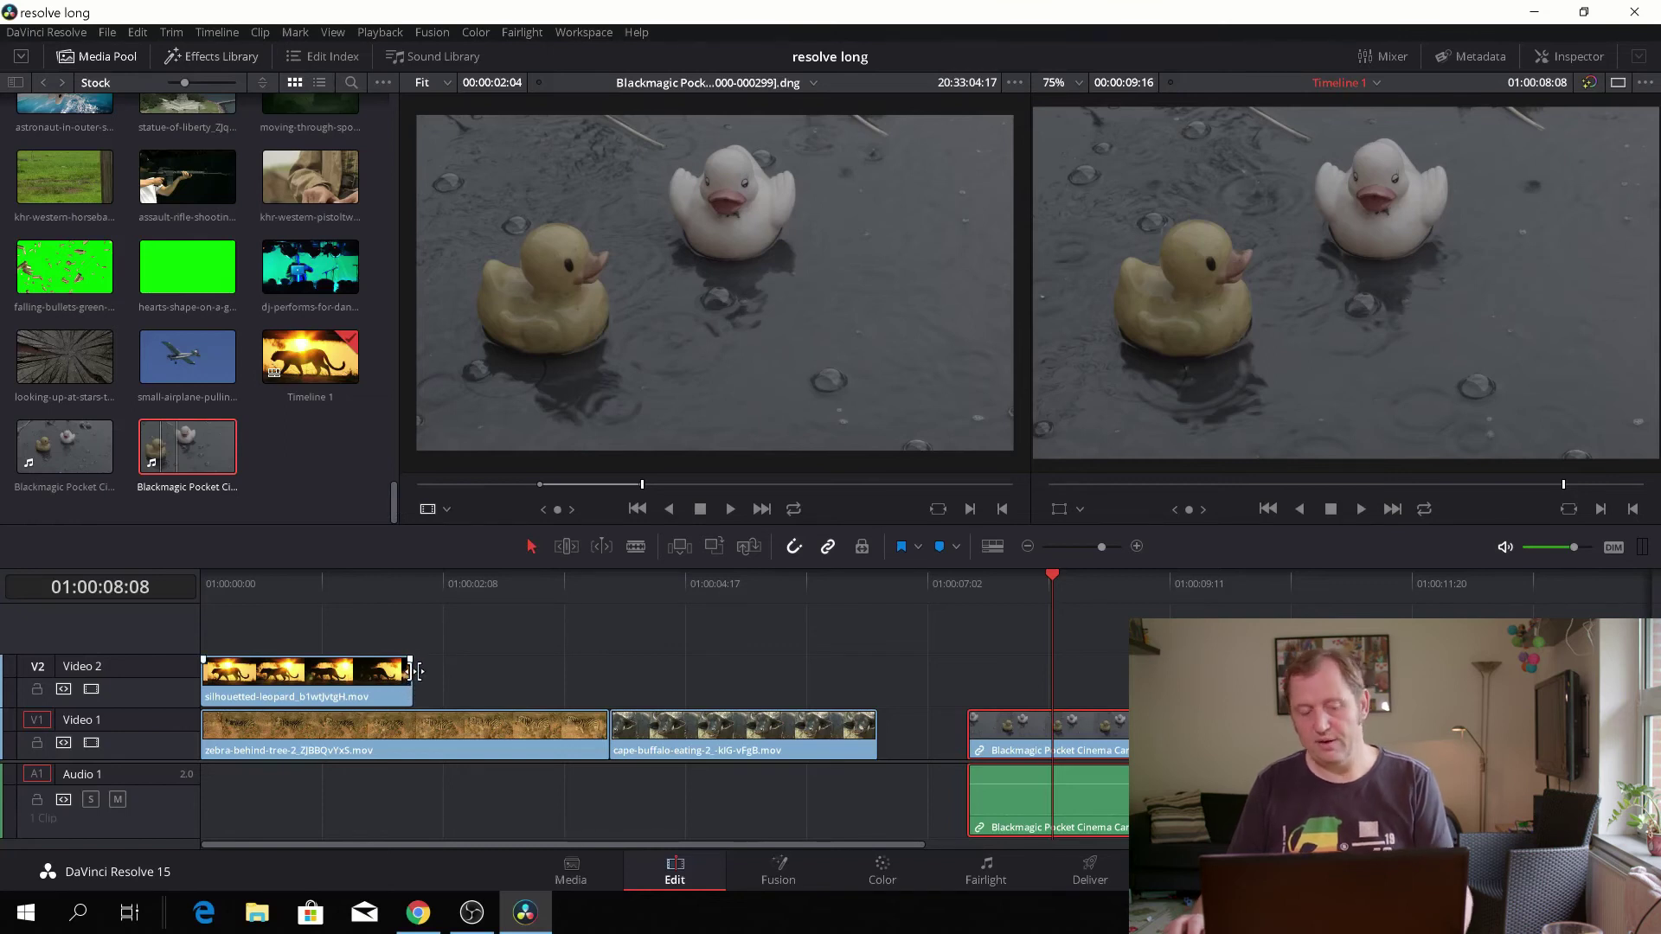
- Trim the end of the leopard clip on Video 2 to shorten it slightly
left_click_drag(417, 672, 374, 674)
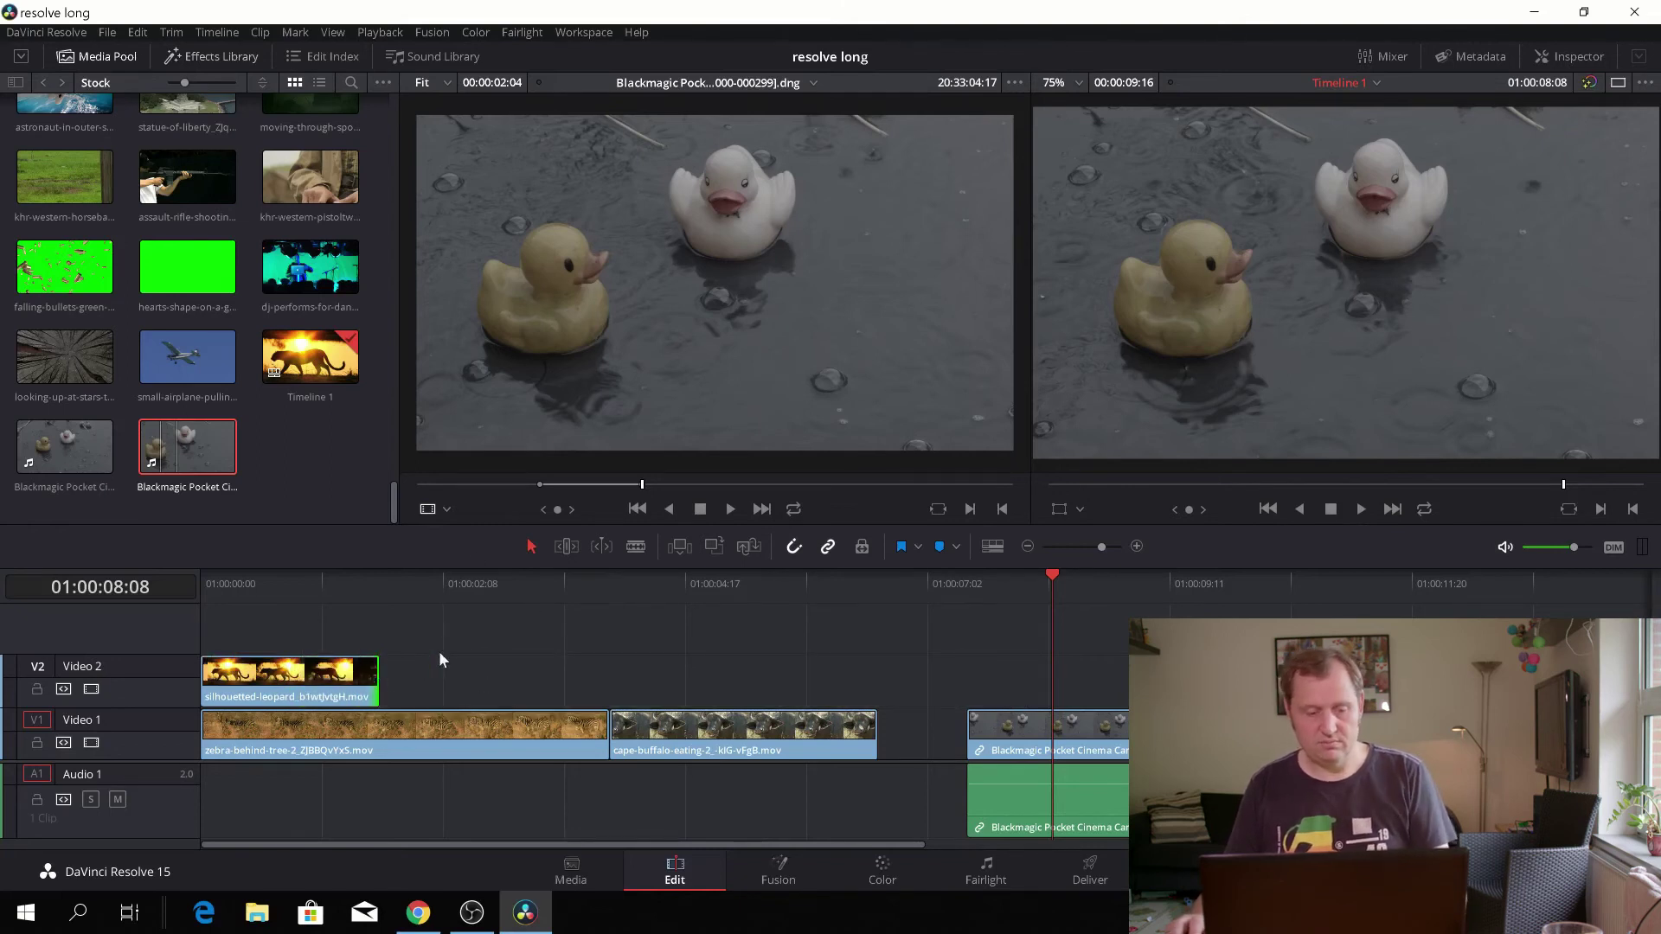
- In blade mode, play from the timeline start, split the zebra clip at the moving playhead, and undo the cut
key("b")
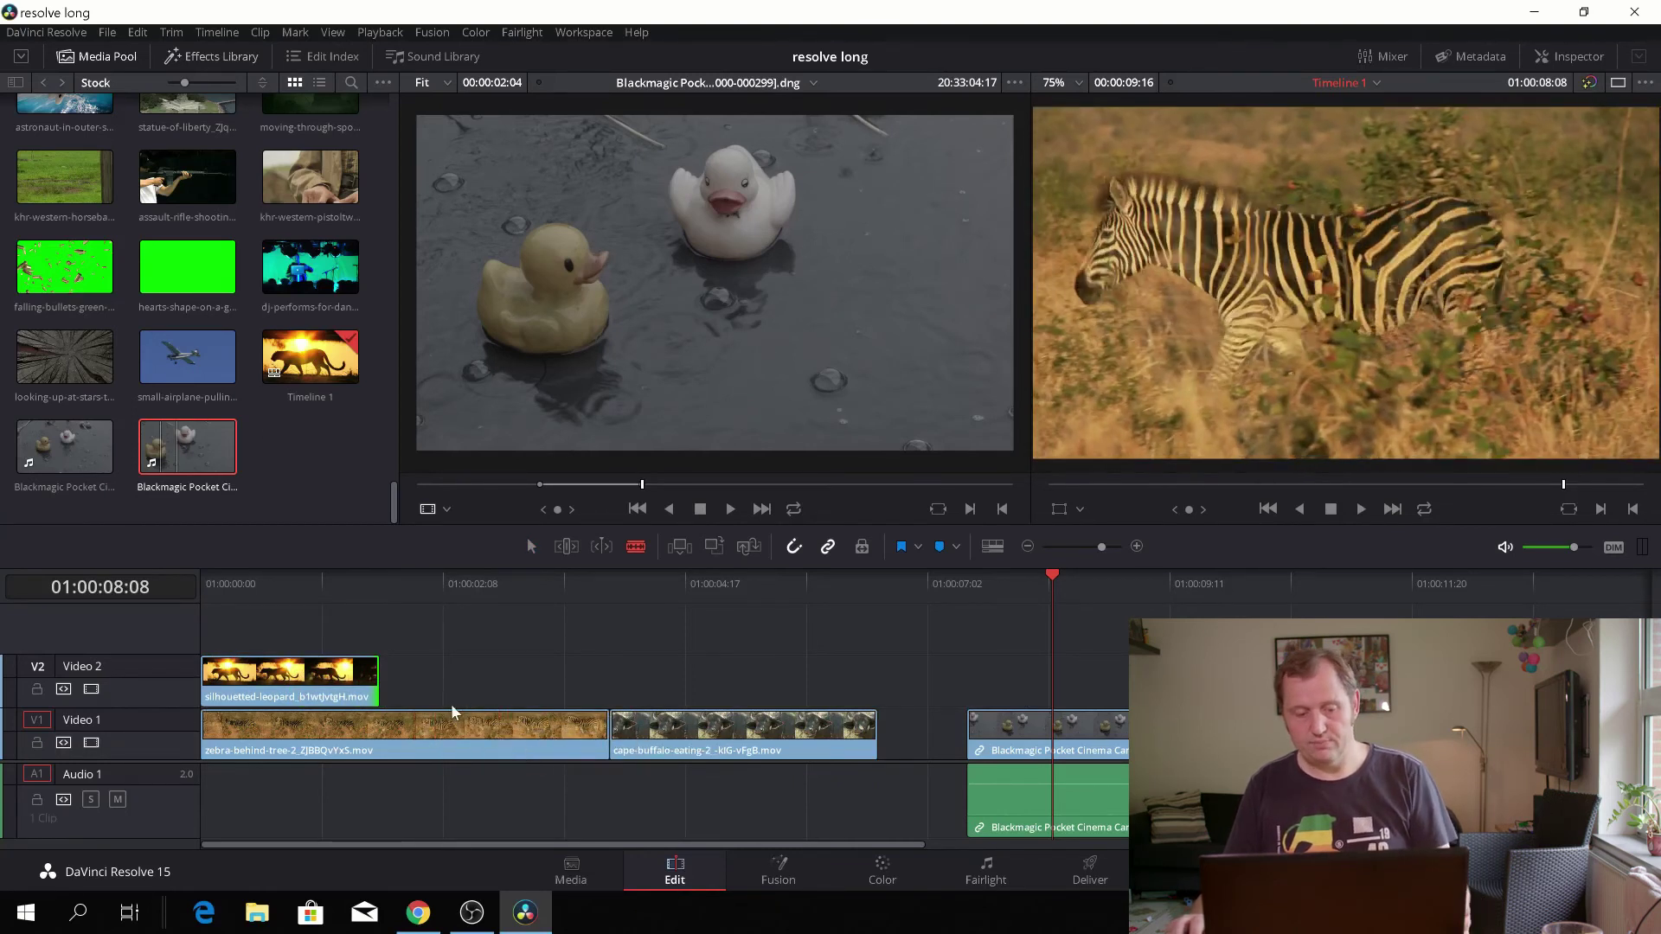
left_click_drag(517, 581, 490, 581)
left_click_drag(361, 602, 328, 612)
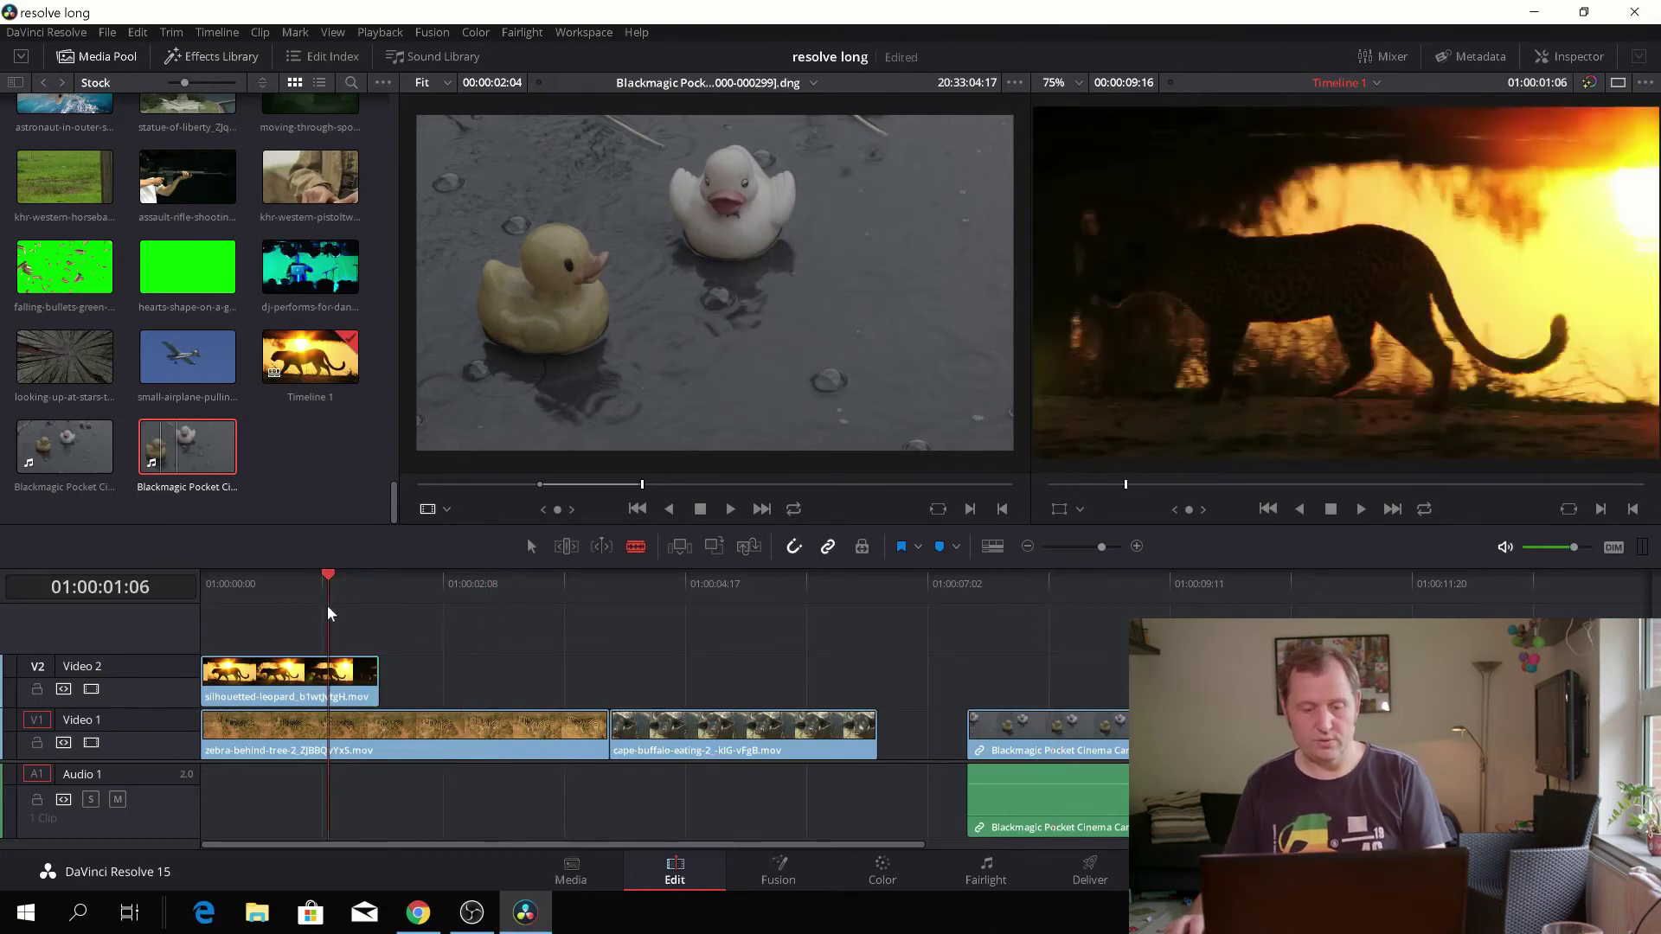
key("space")
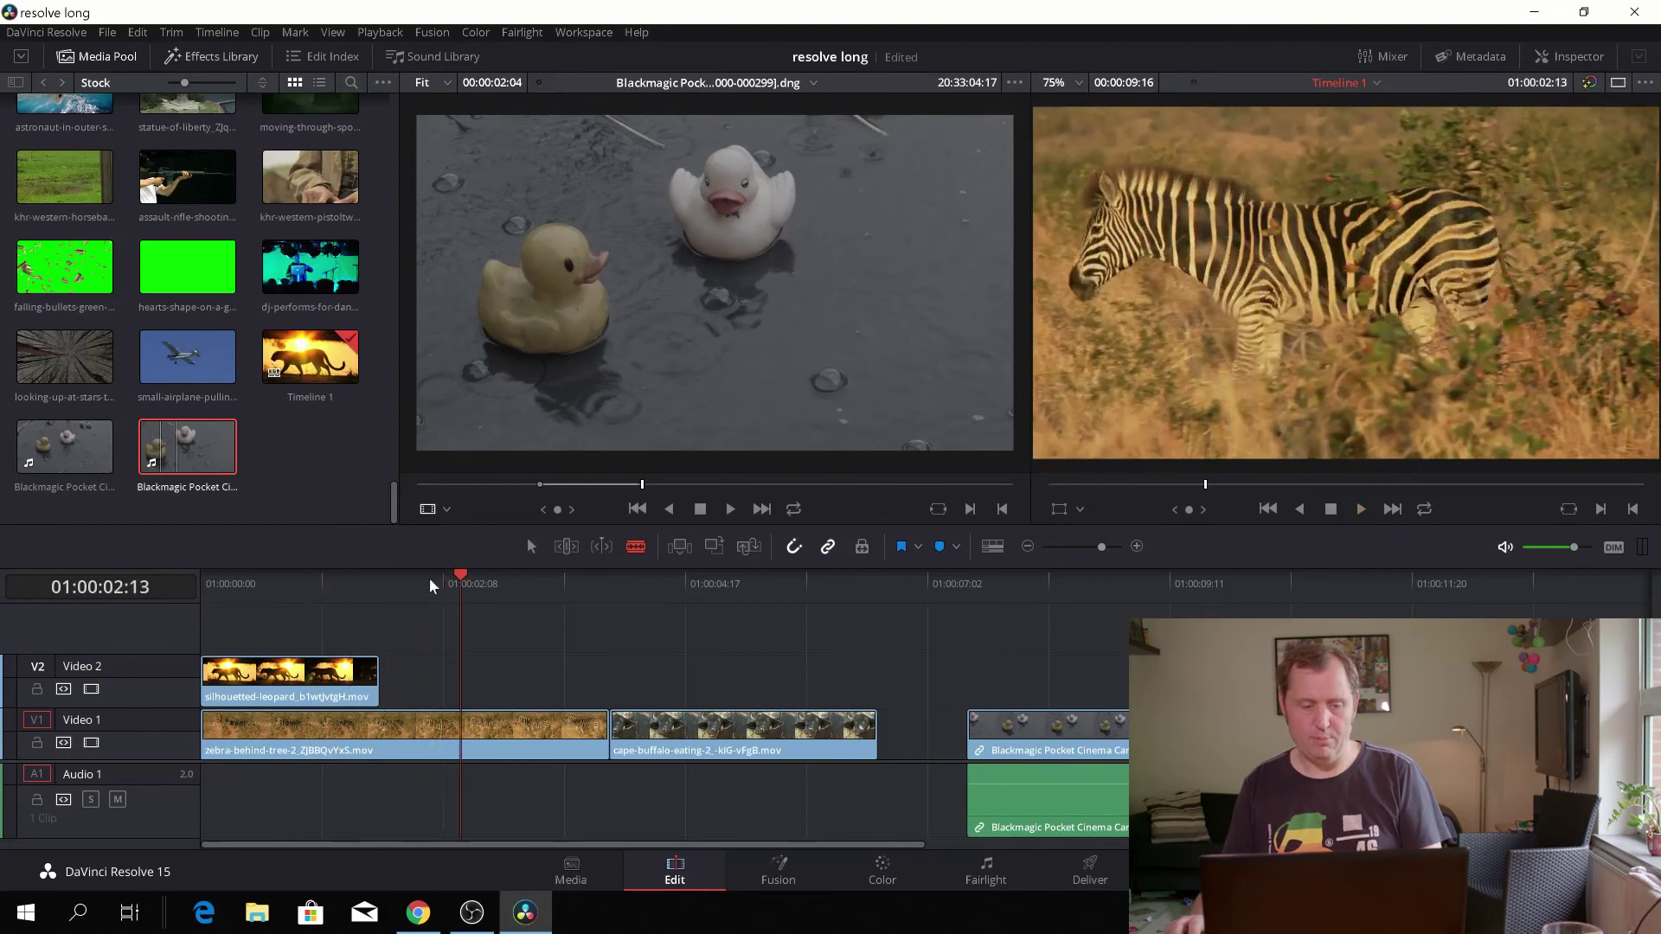
key("Home")
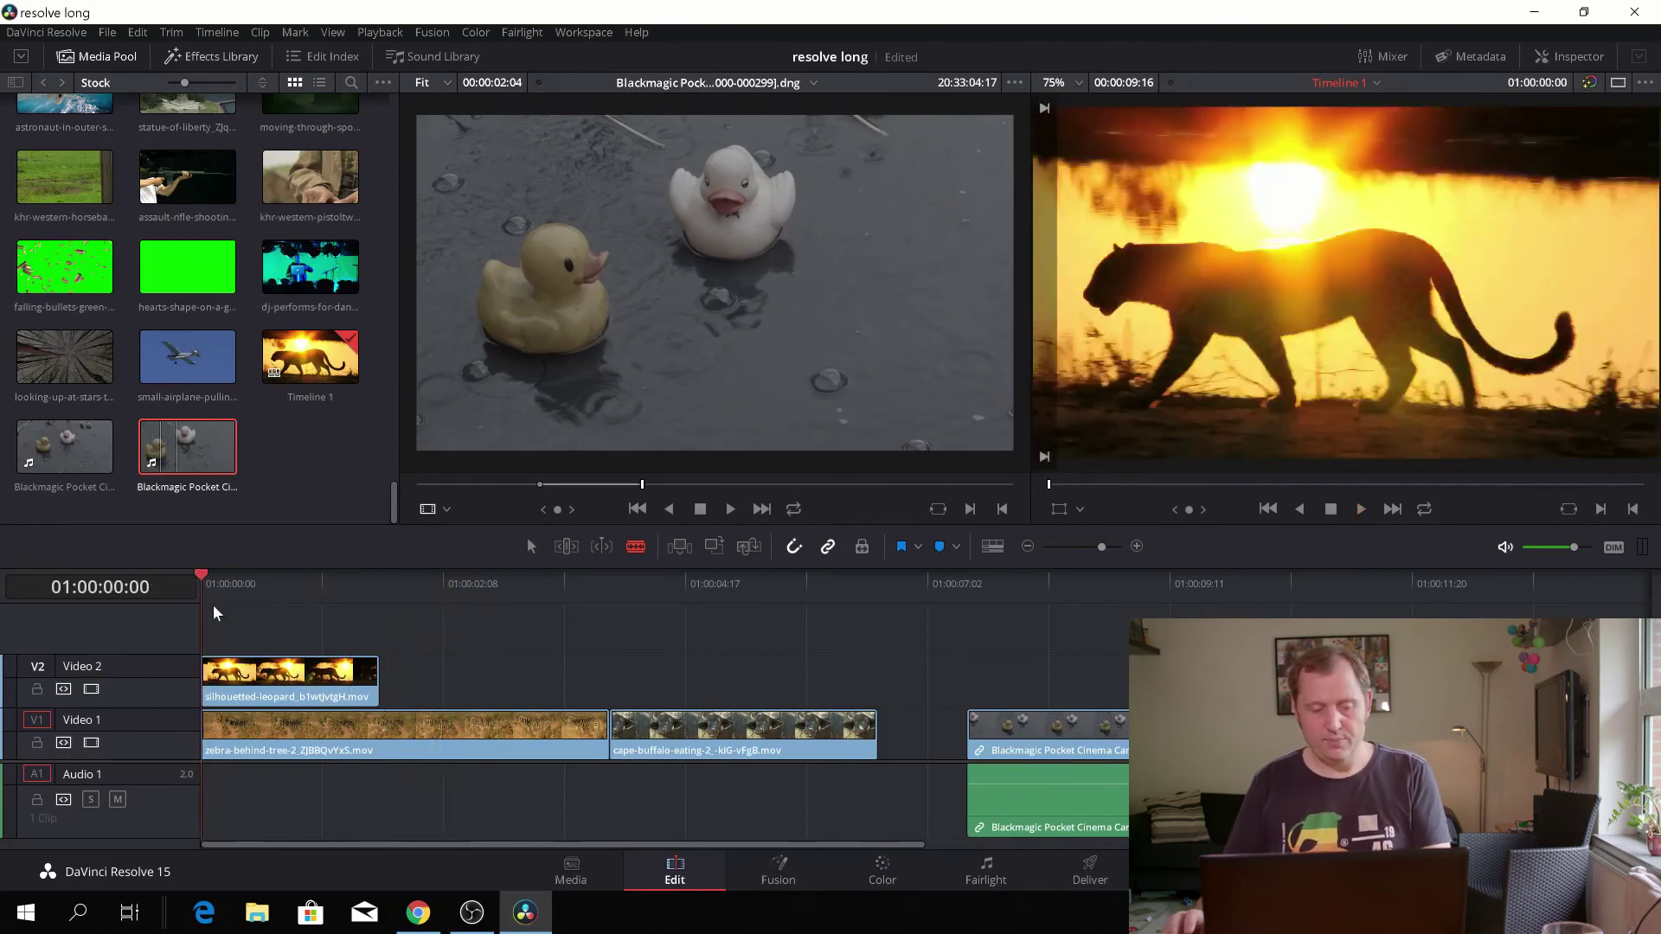
key("space")
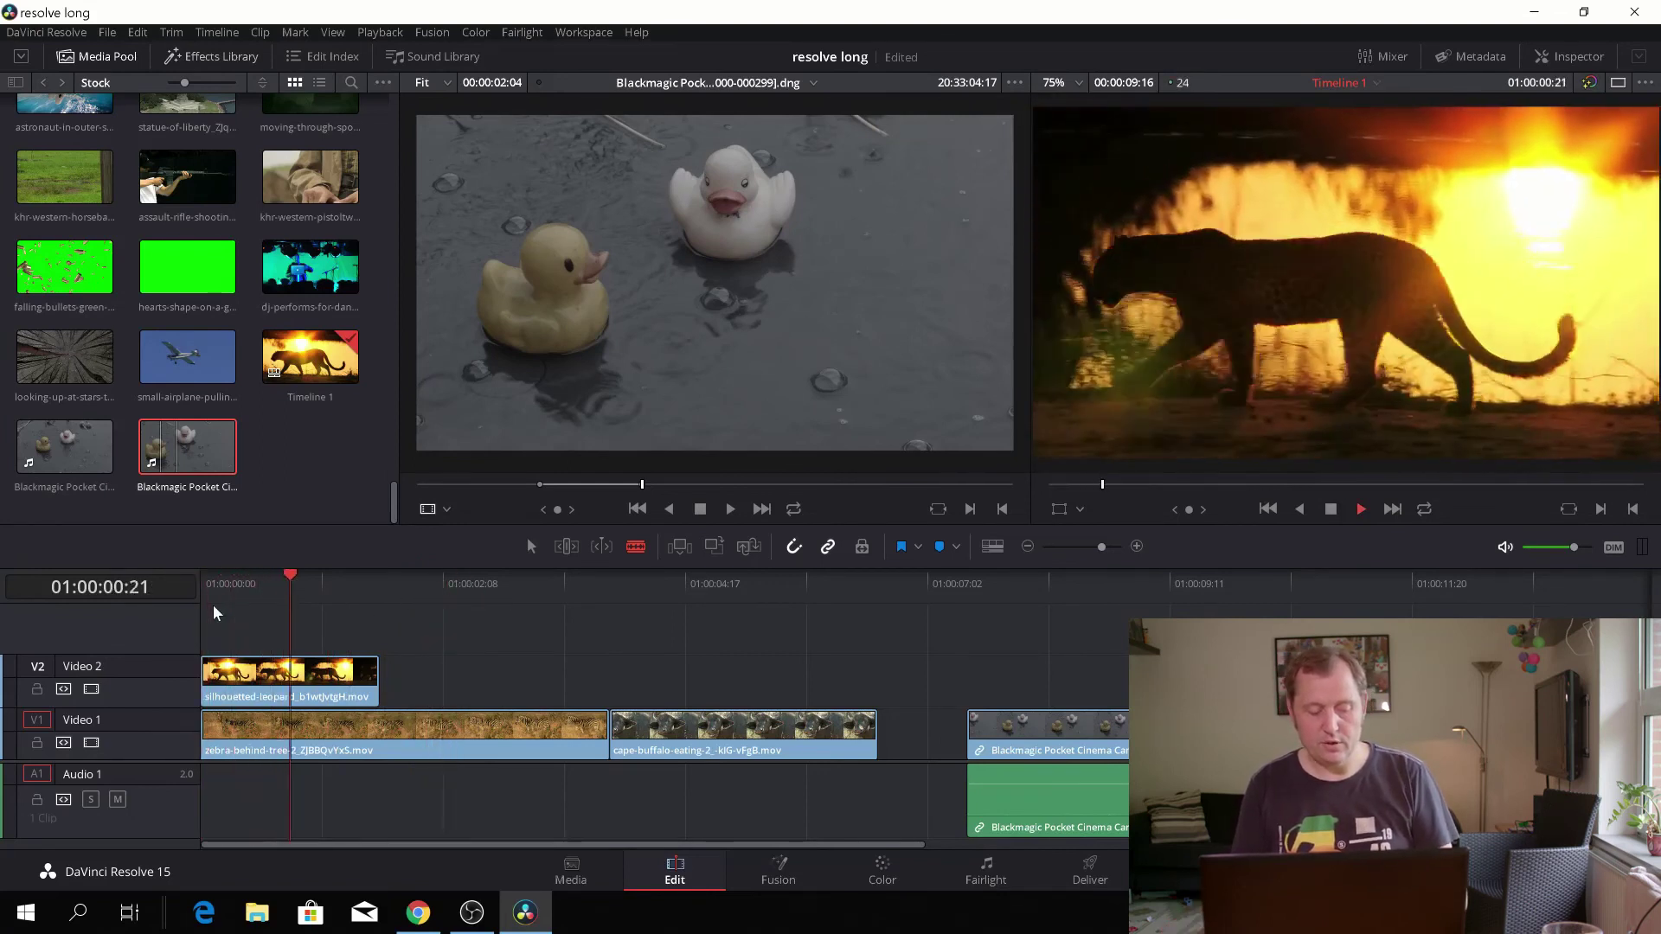
key("ctrl+b")
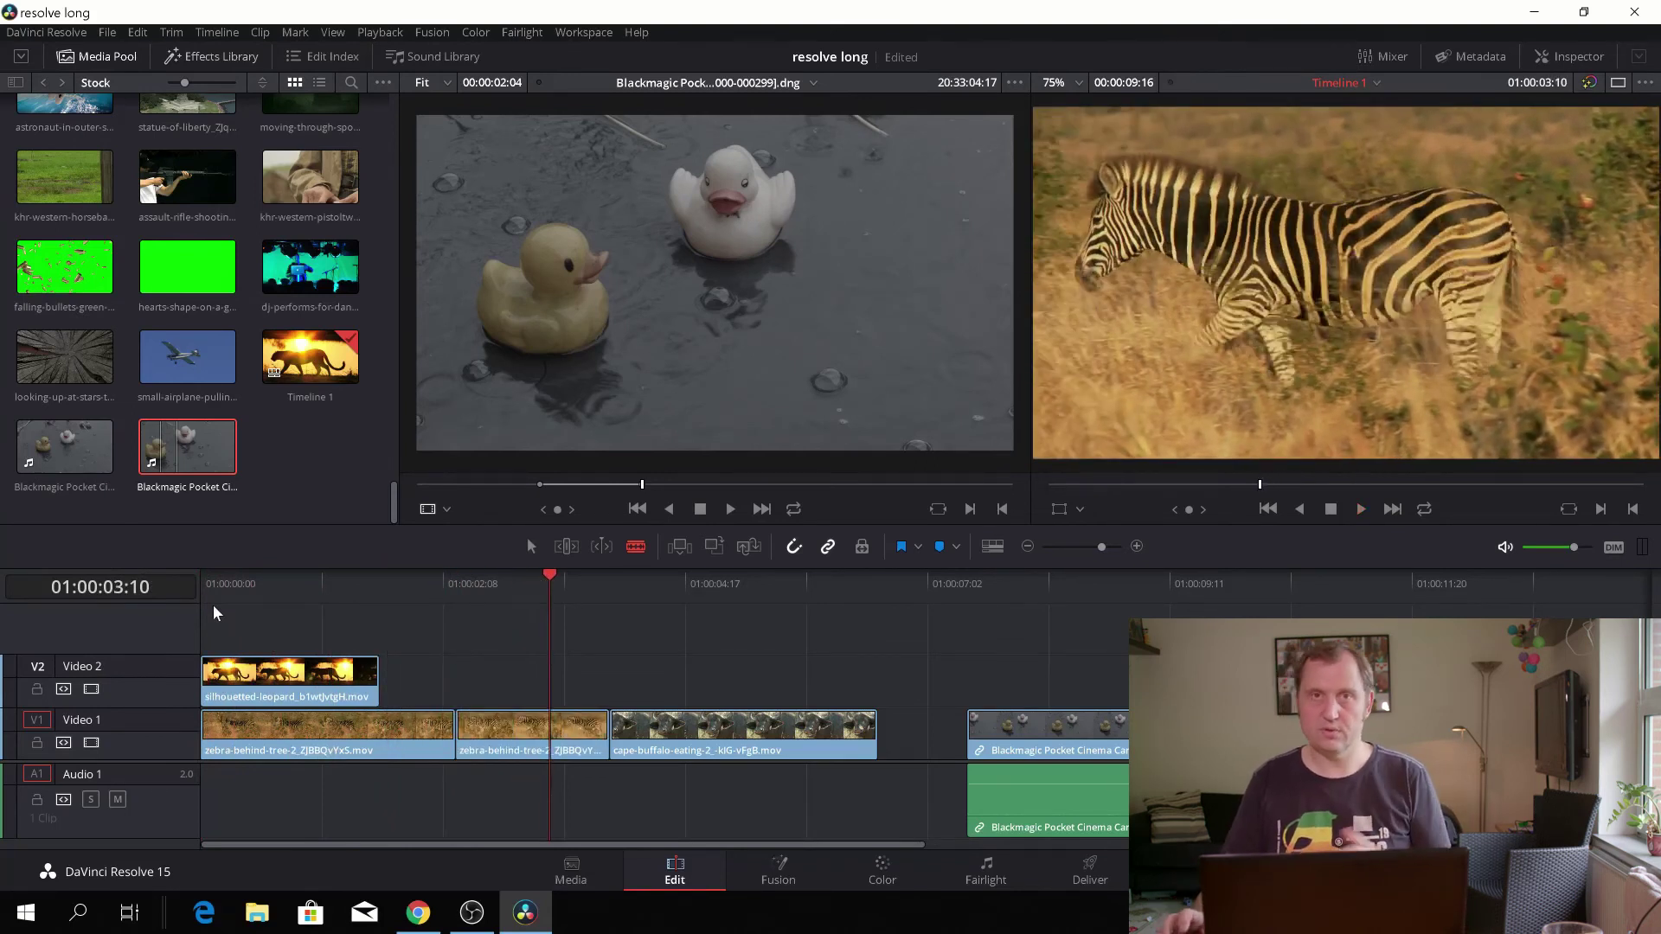
key("ctrl+z")
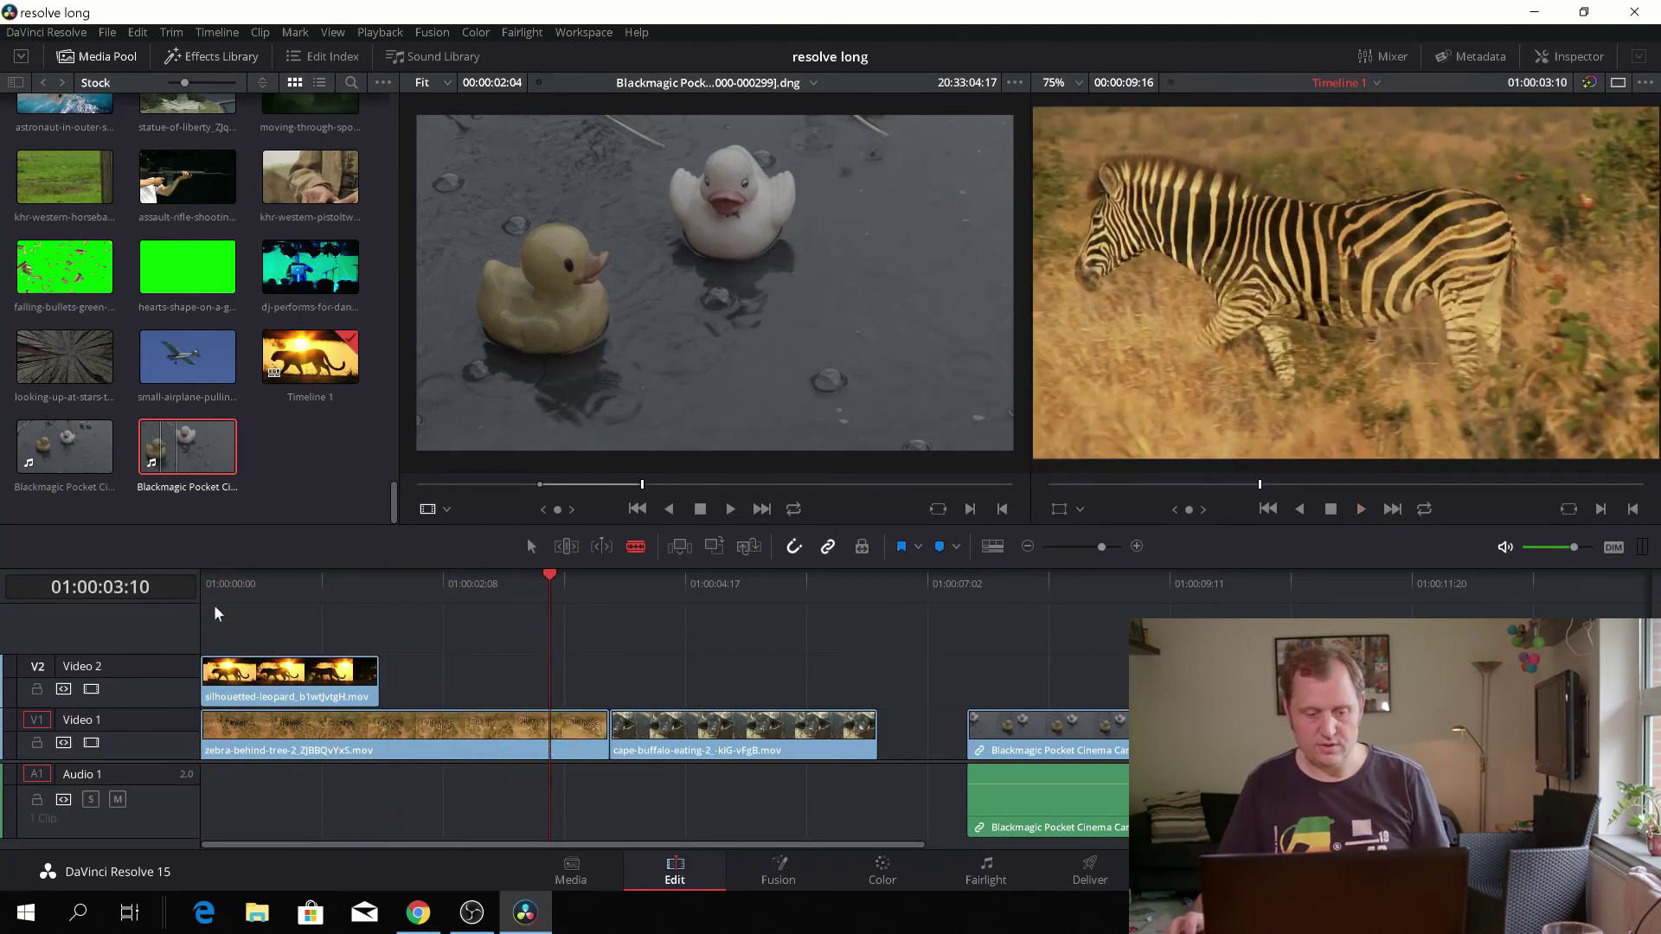
- In trim edit mode, slide the buffalo clip about 21 frames later against the duck clip so the zebra clip extends to meet it
left_click_drag(554, 577, 438, 581)
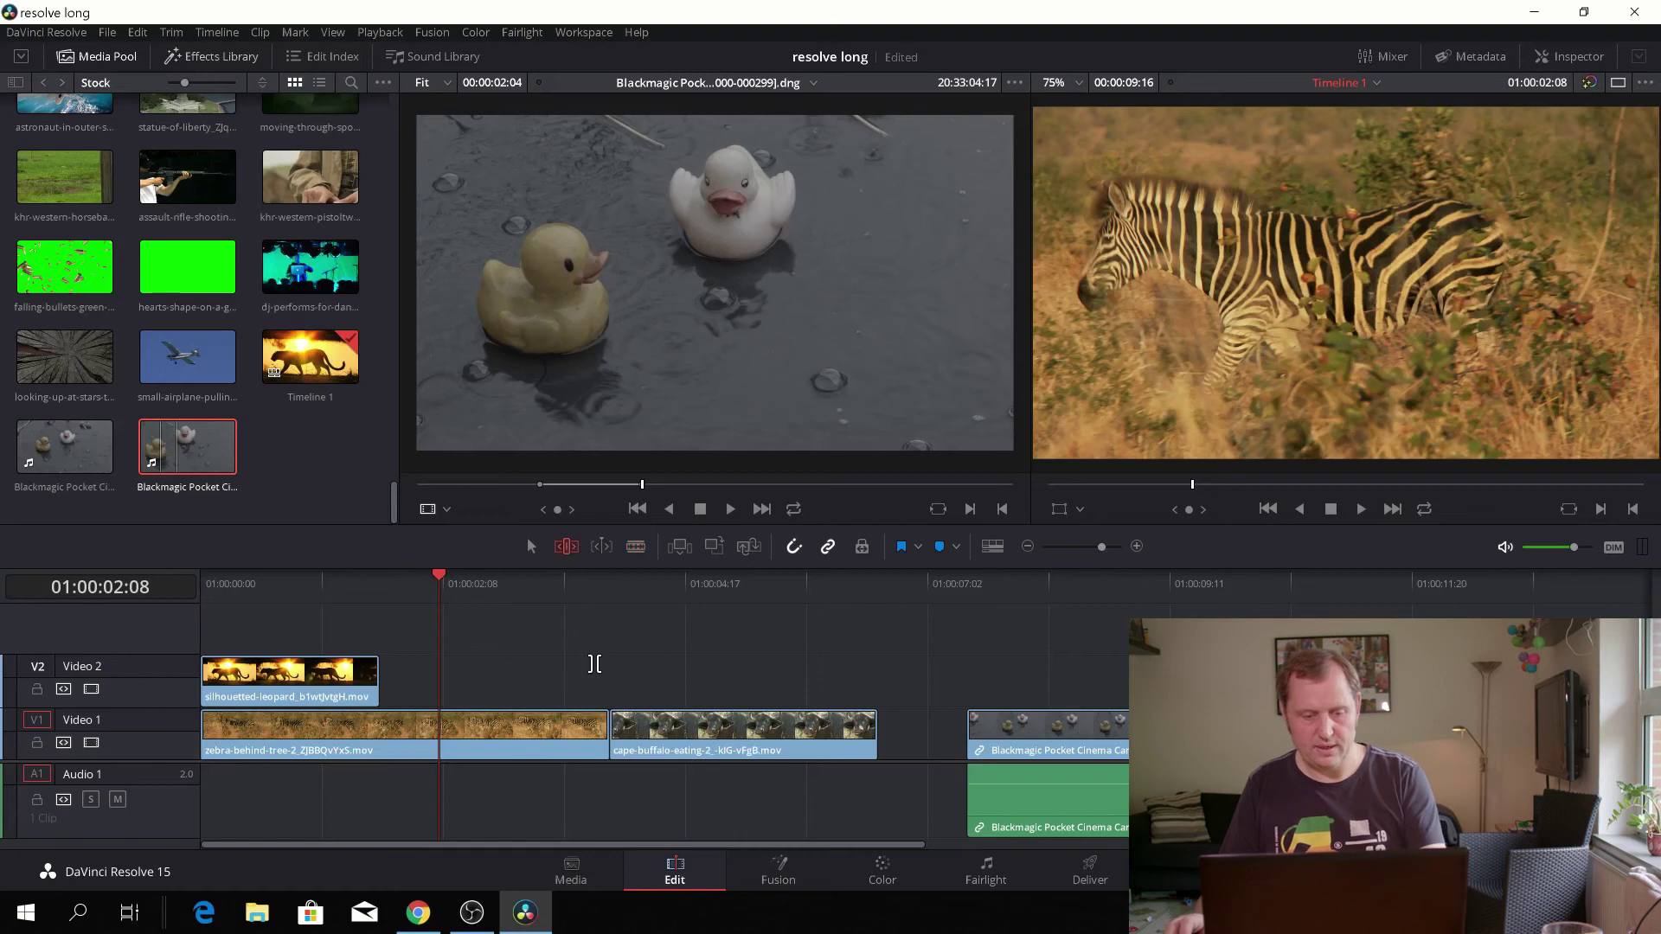
left_click(567, 546)
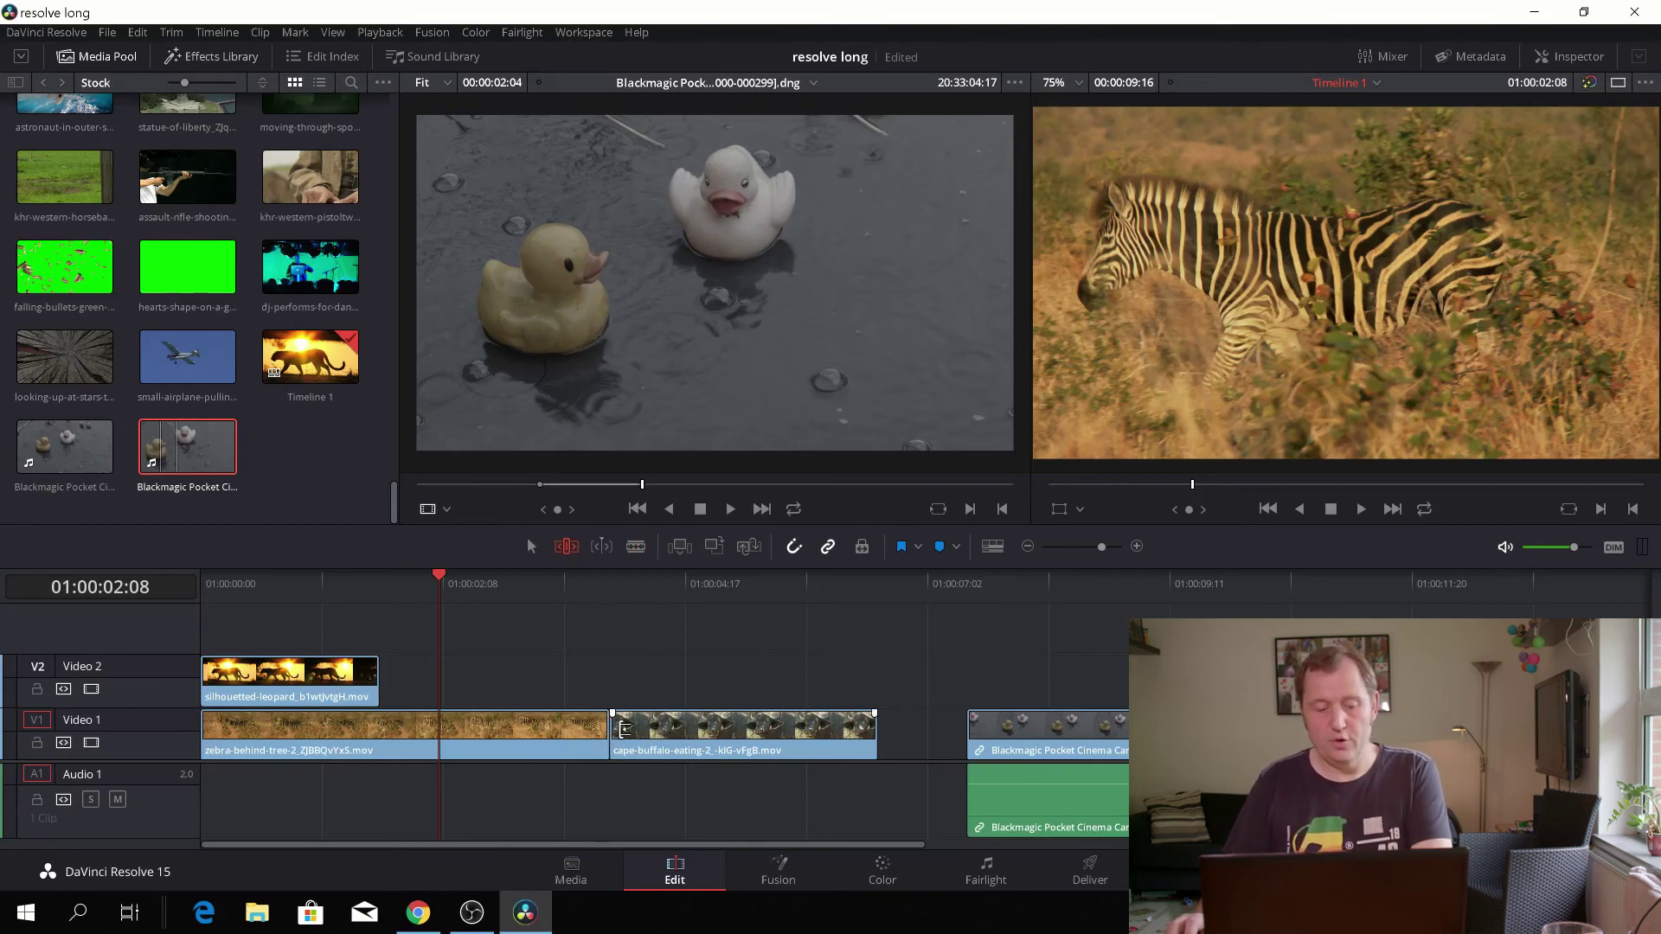
left_click(444, 581)
left_click_drag(467, 579, 609, 605)
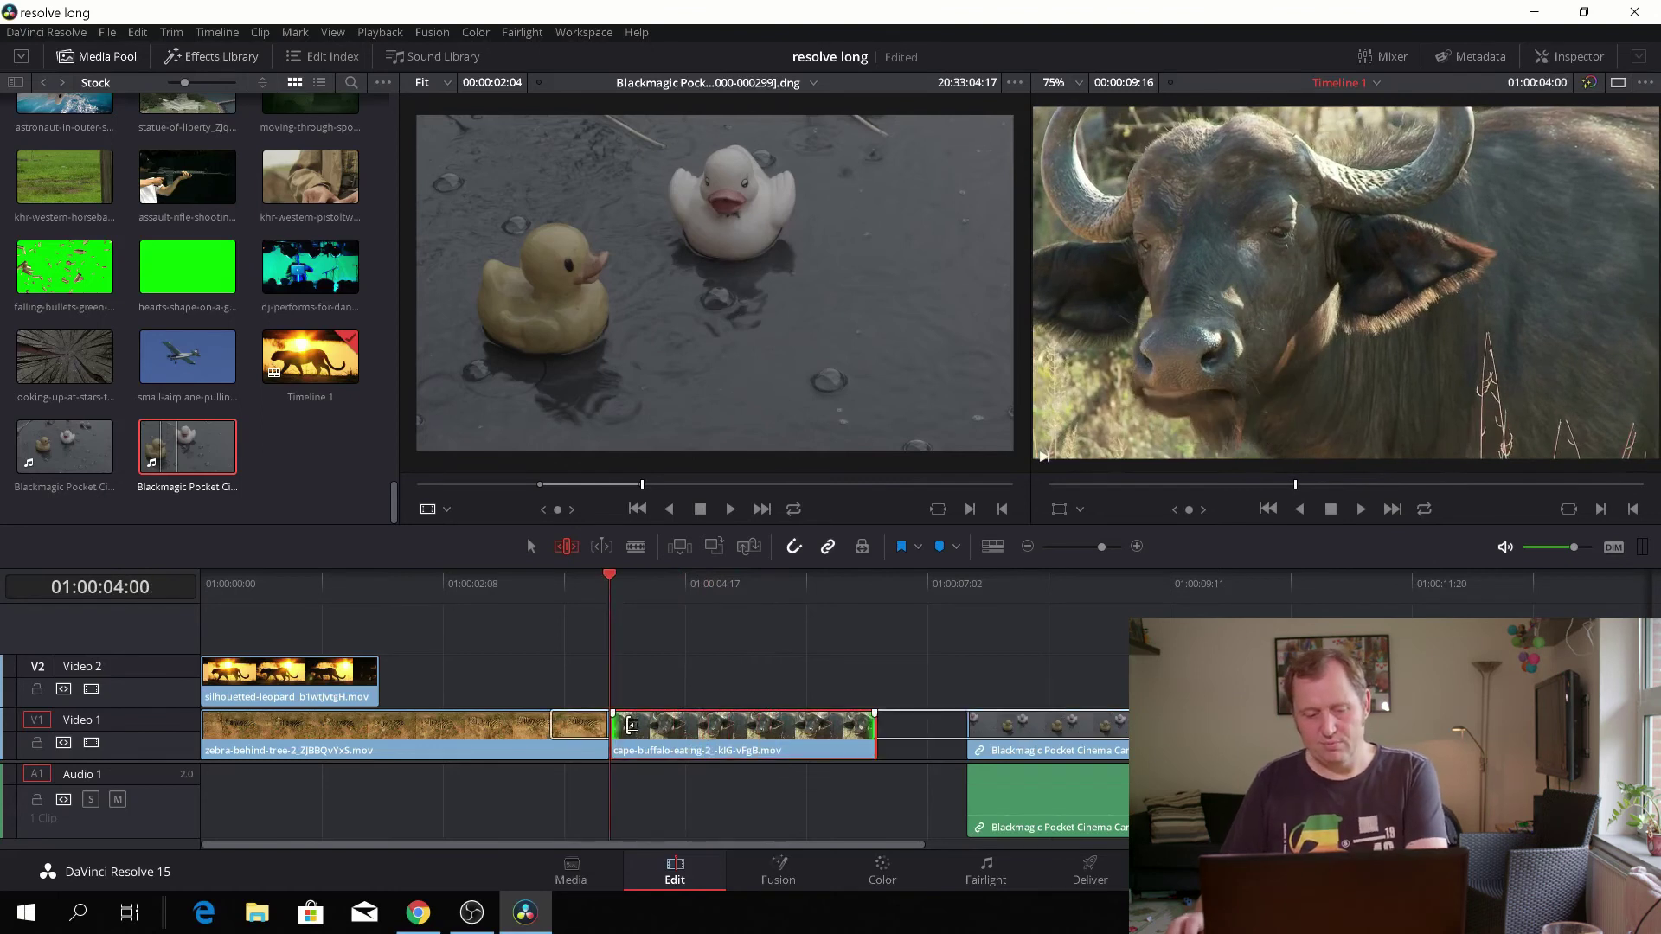
left_click_drag(632, 724, 635, 731)
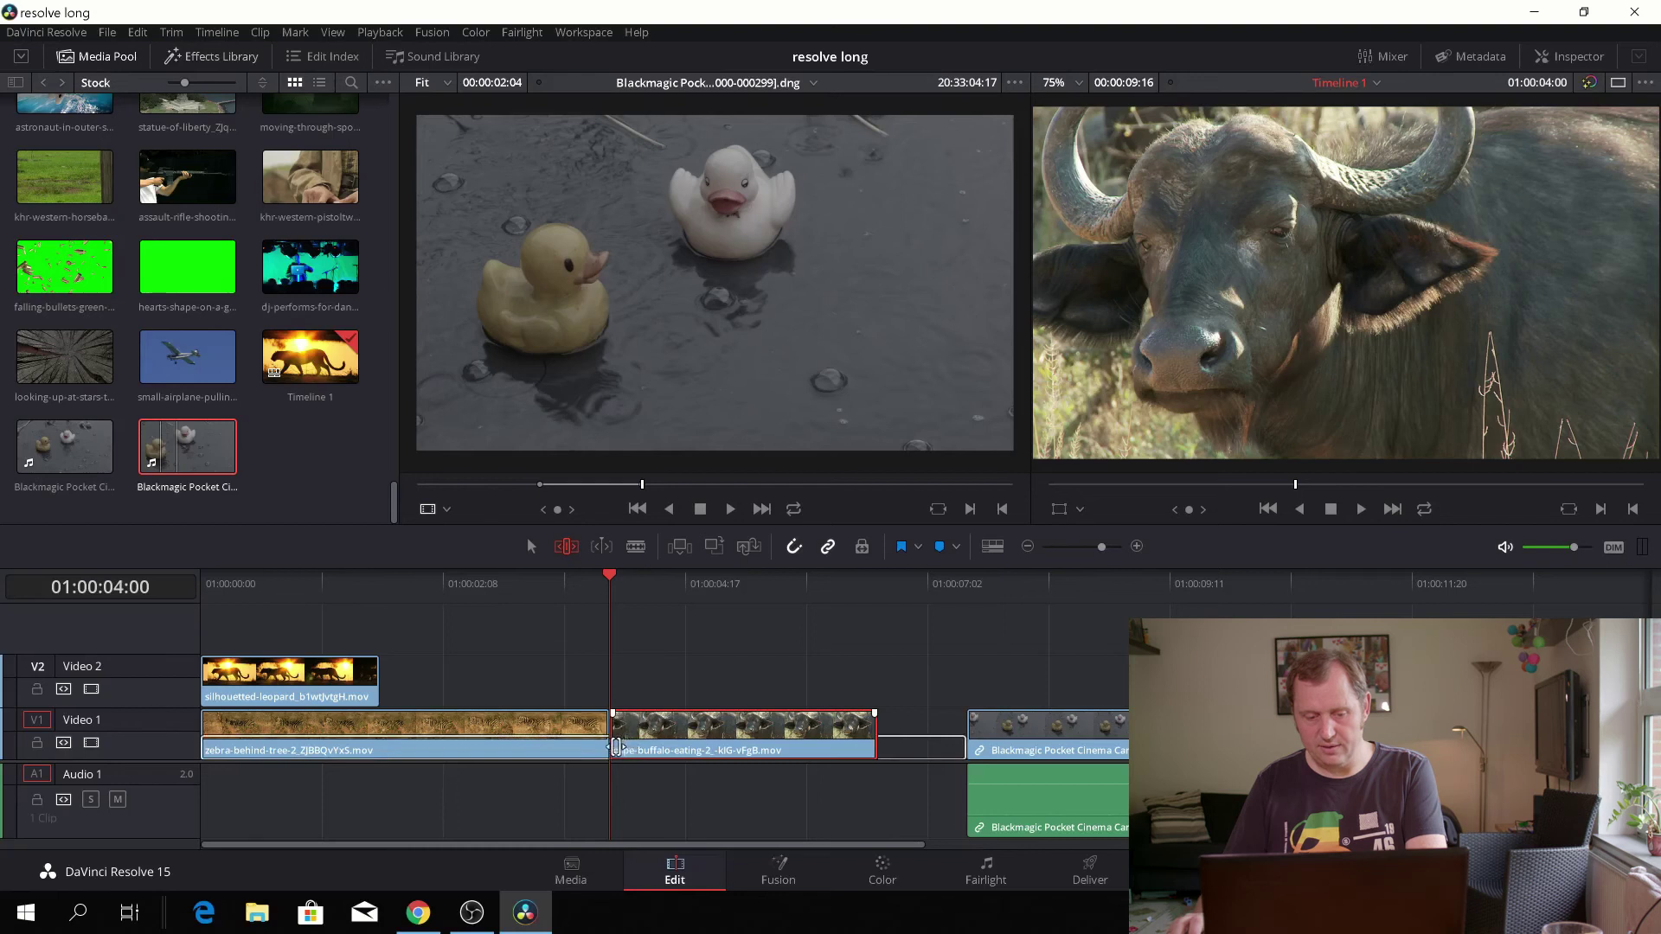
left_click_drag(616, 746, 713, 746)
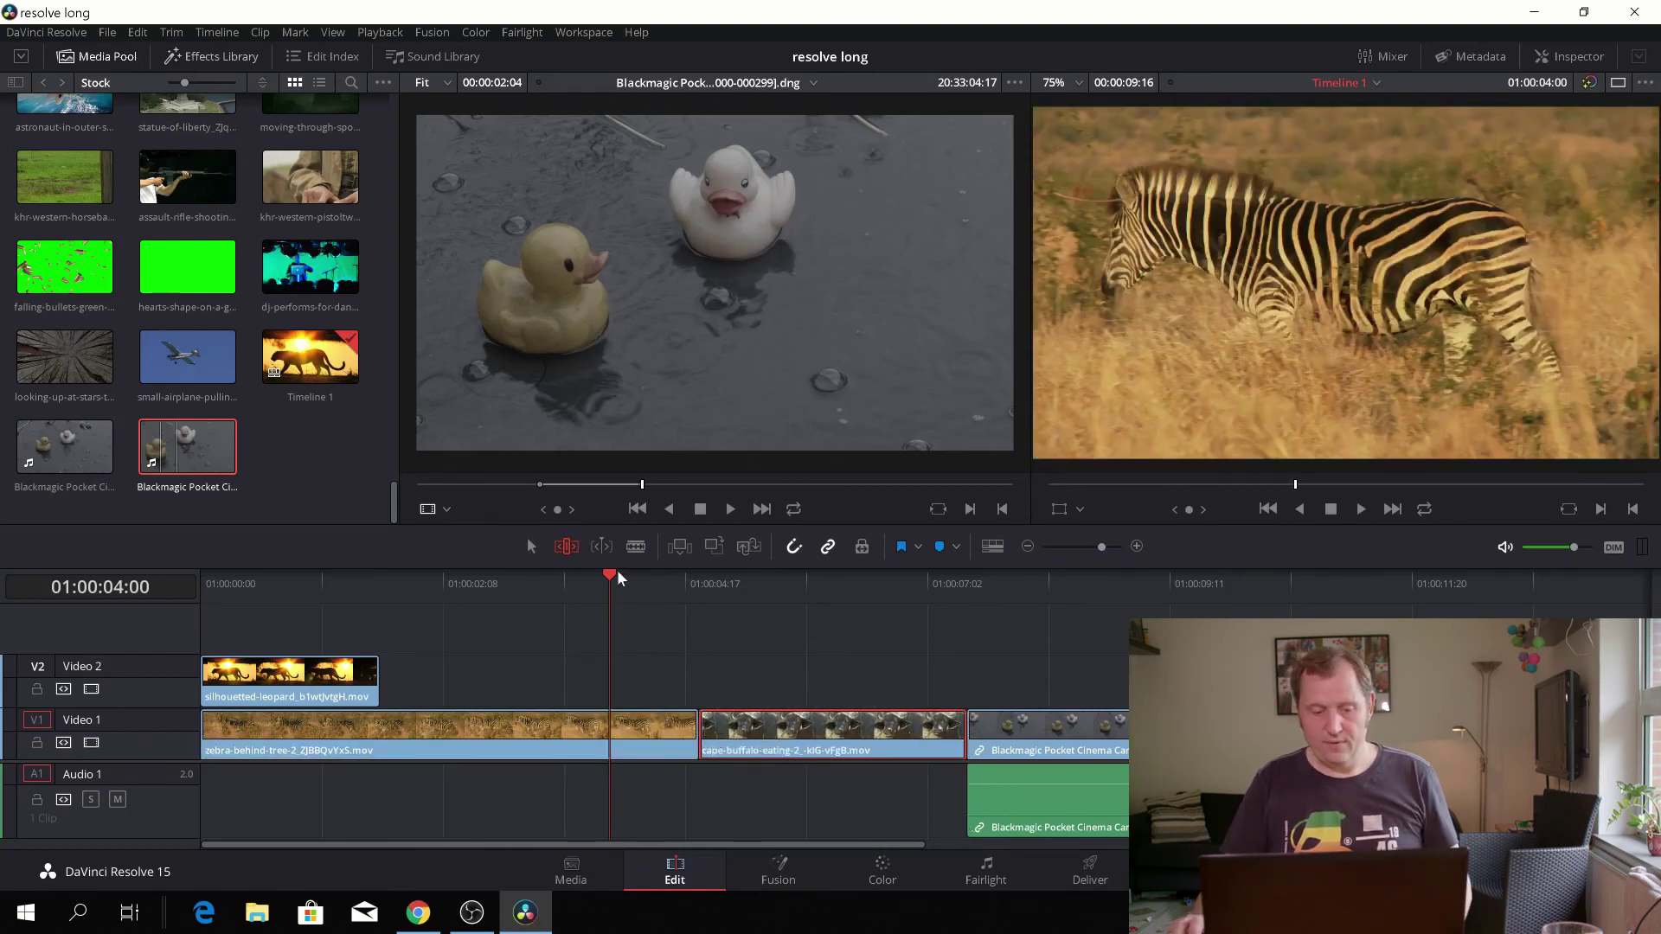
- Slip the buffalo clip's content while keeping its timeline position, and play across the zebra-to-buffalo cut from 01:00:04:11
left_click_drag(618, 576, 780, 600)
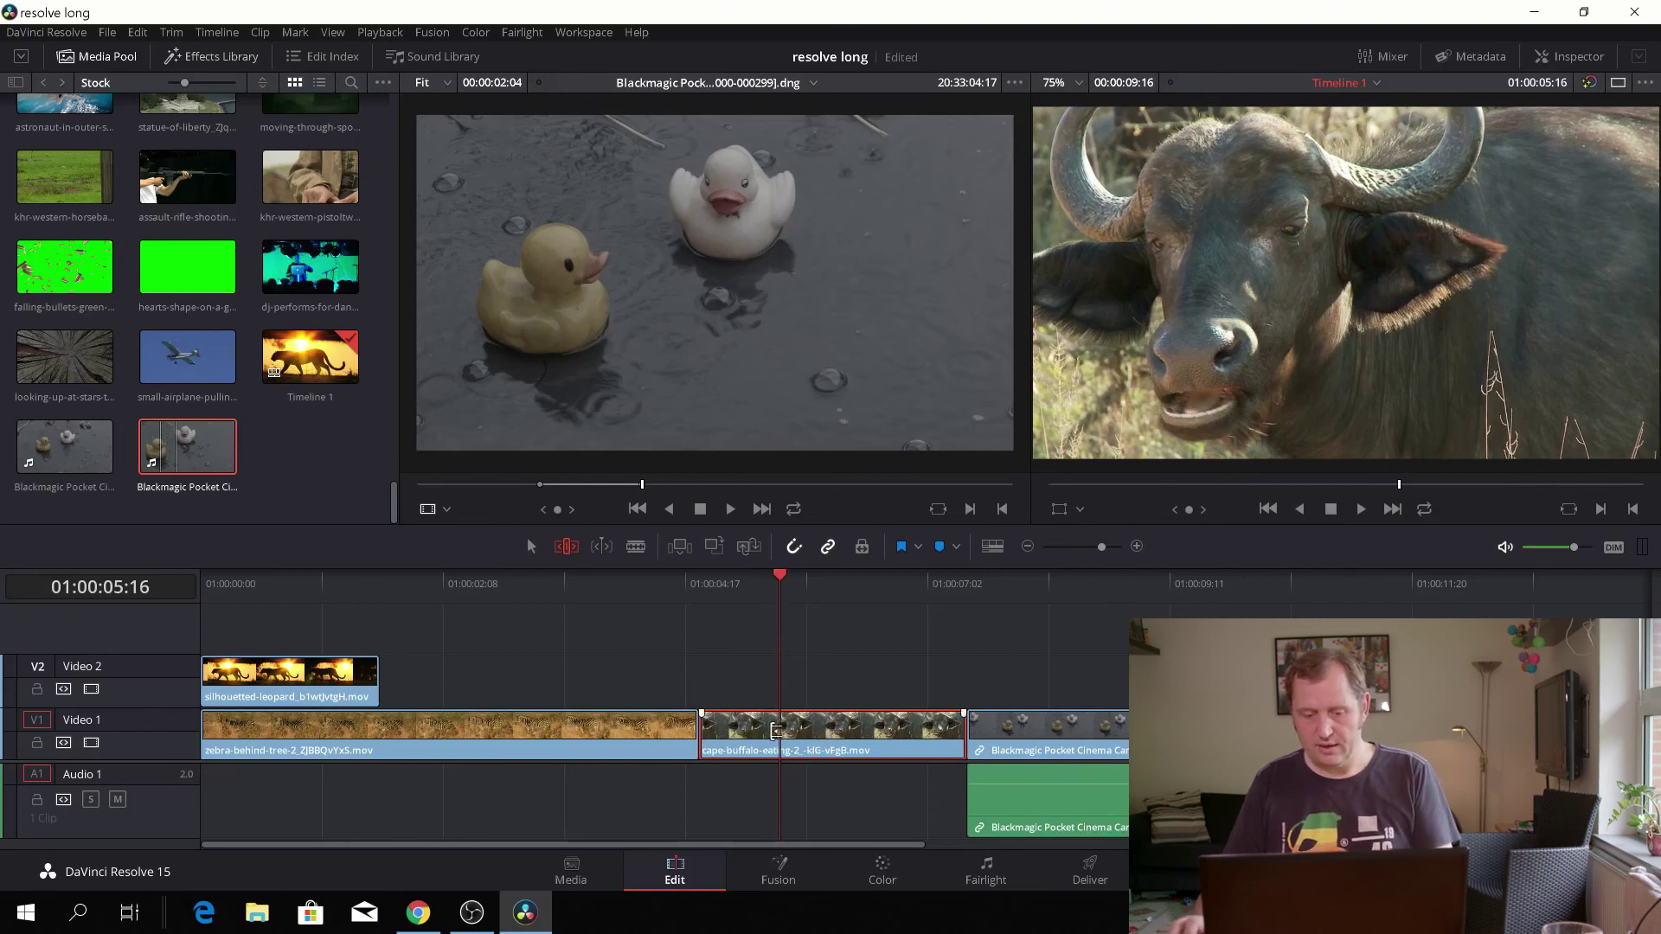
left_click_drag(744, 726, 704, 727)
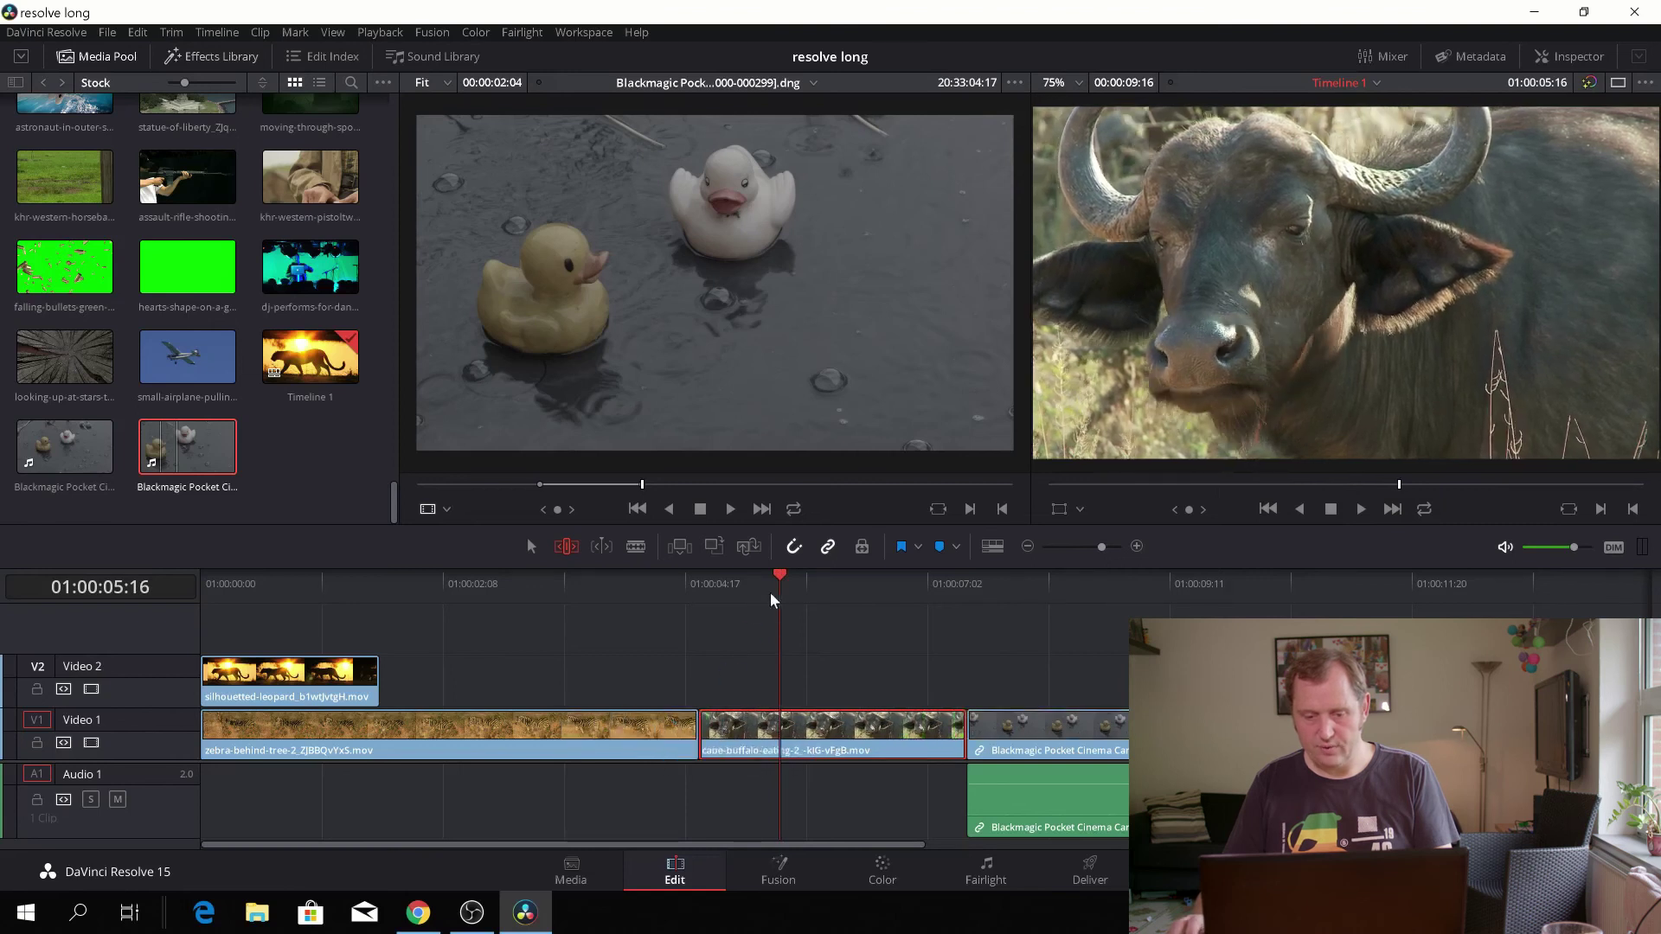
left_click_drag(769, 592, 697, 599)
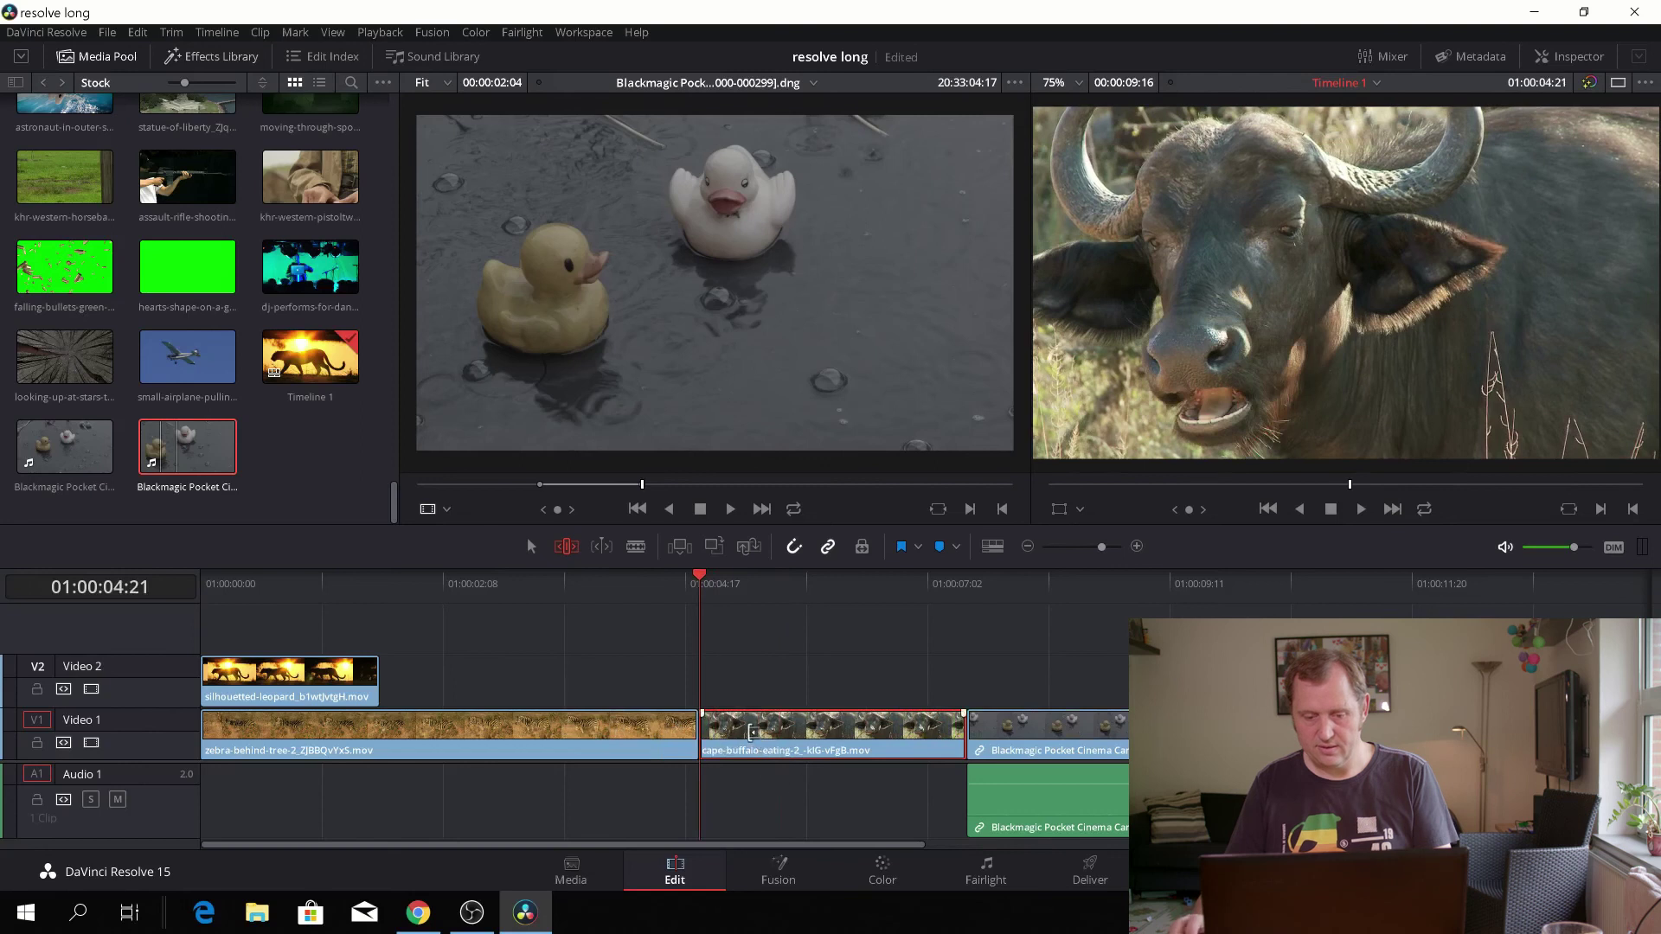
left_click_drag(744, 727, 728, 733)
left_click(655, 604)
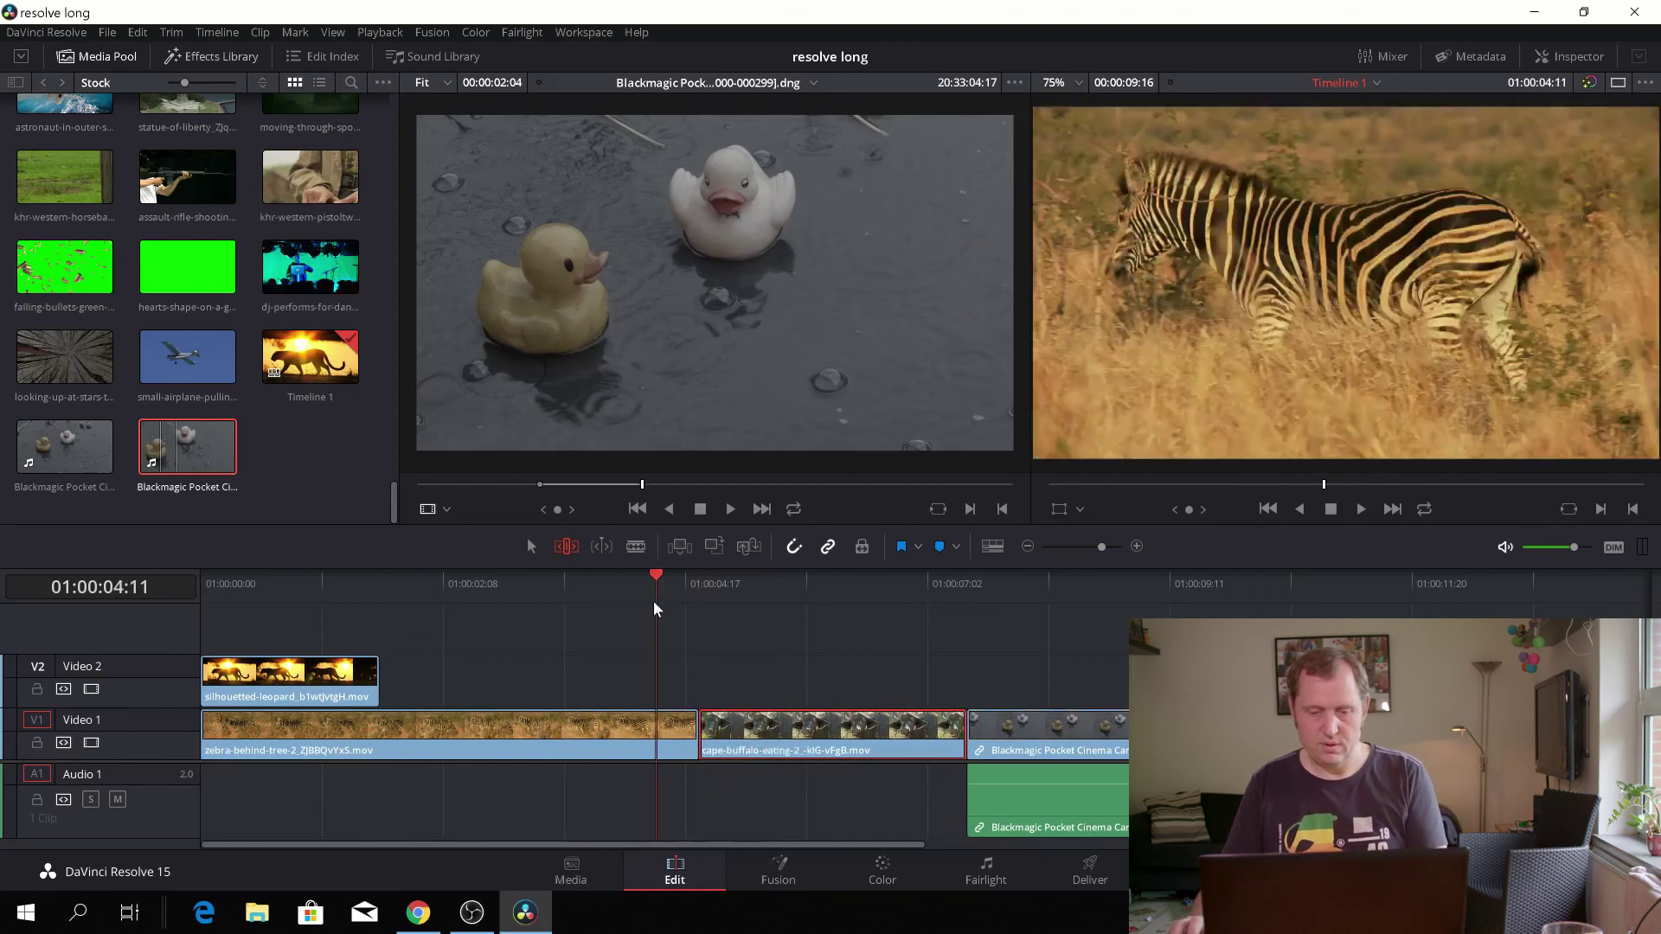
key("space")
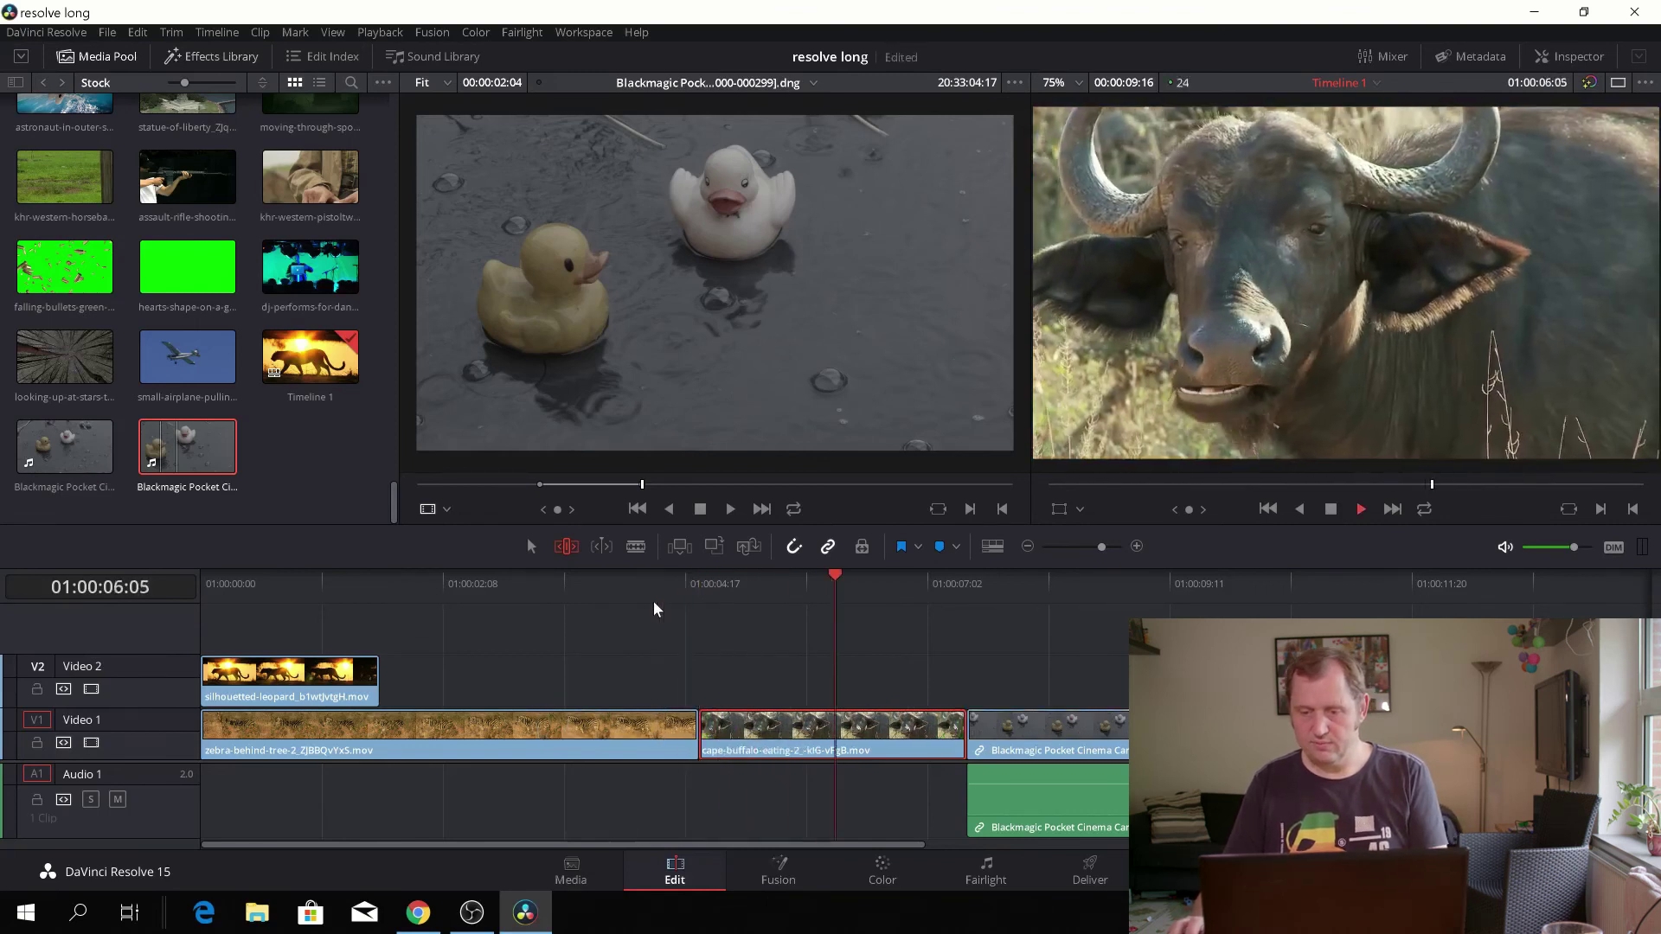
key("space")
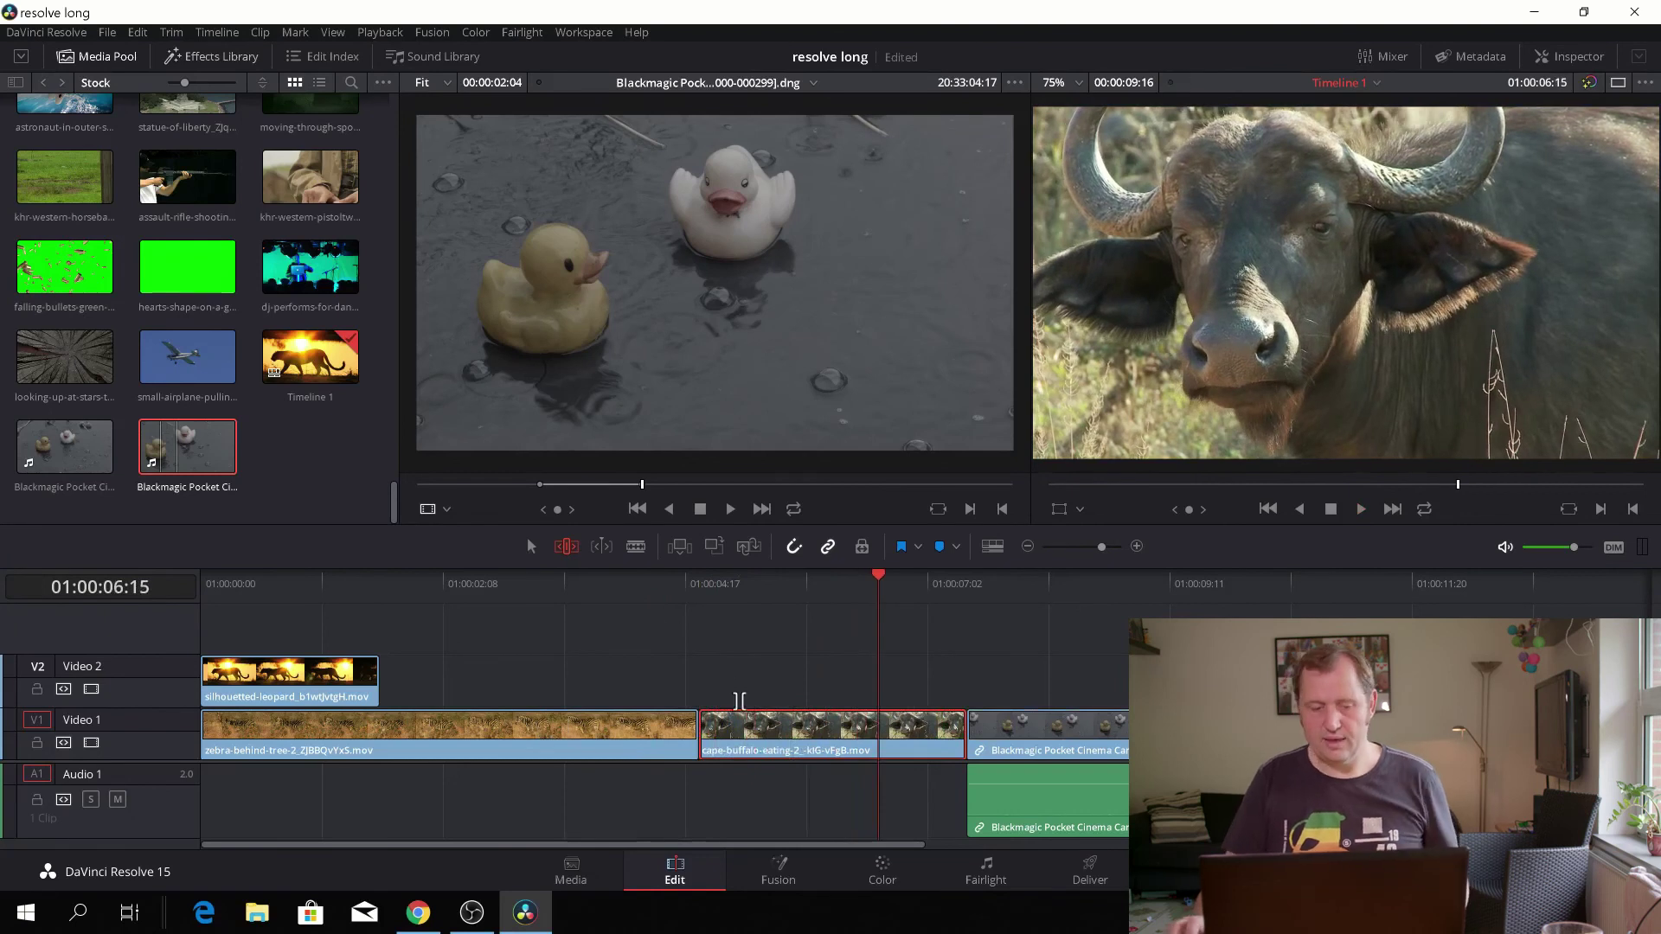
- Turn on dynamic trim mode with the playhead at the buffalo clip's start, and slip the clip's content back and forth
left_click(599, 543)
key("Down")
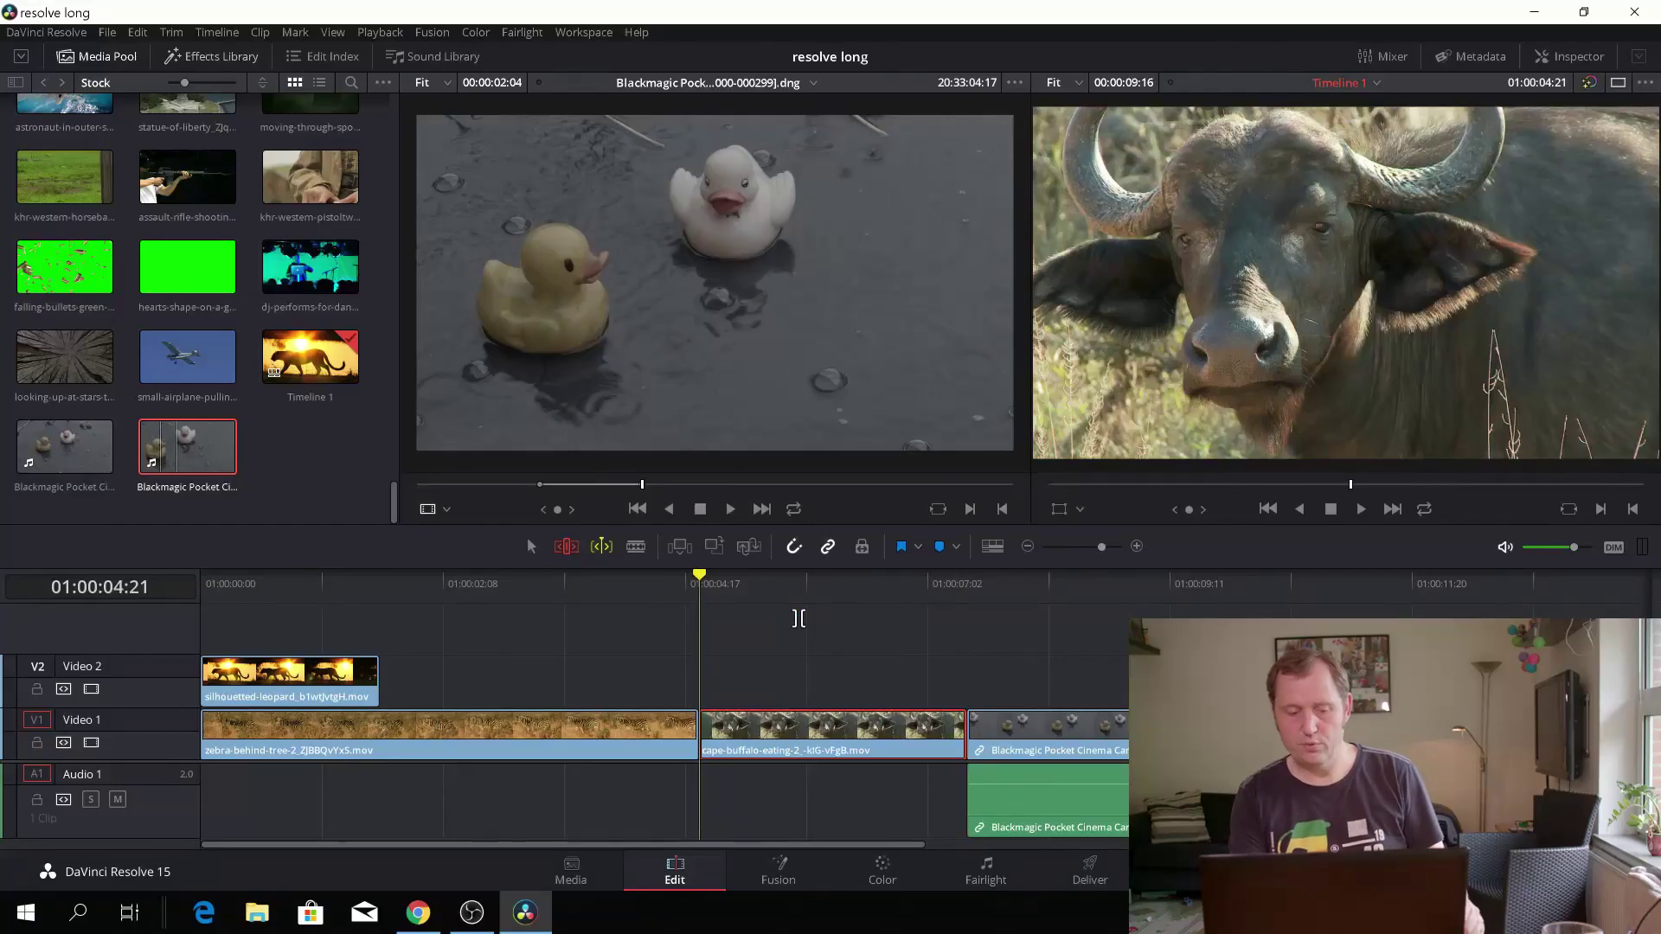
key("period")
key("period")
key("period")
key("period")
key("period")
key("period")
key("period")
key("period")
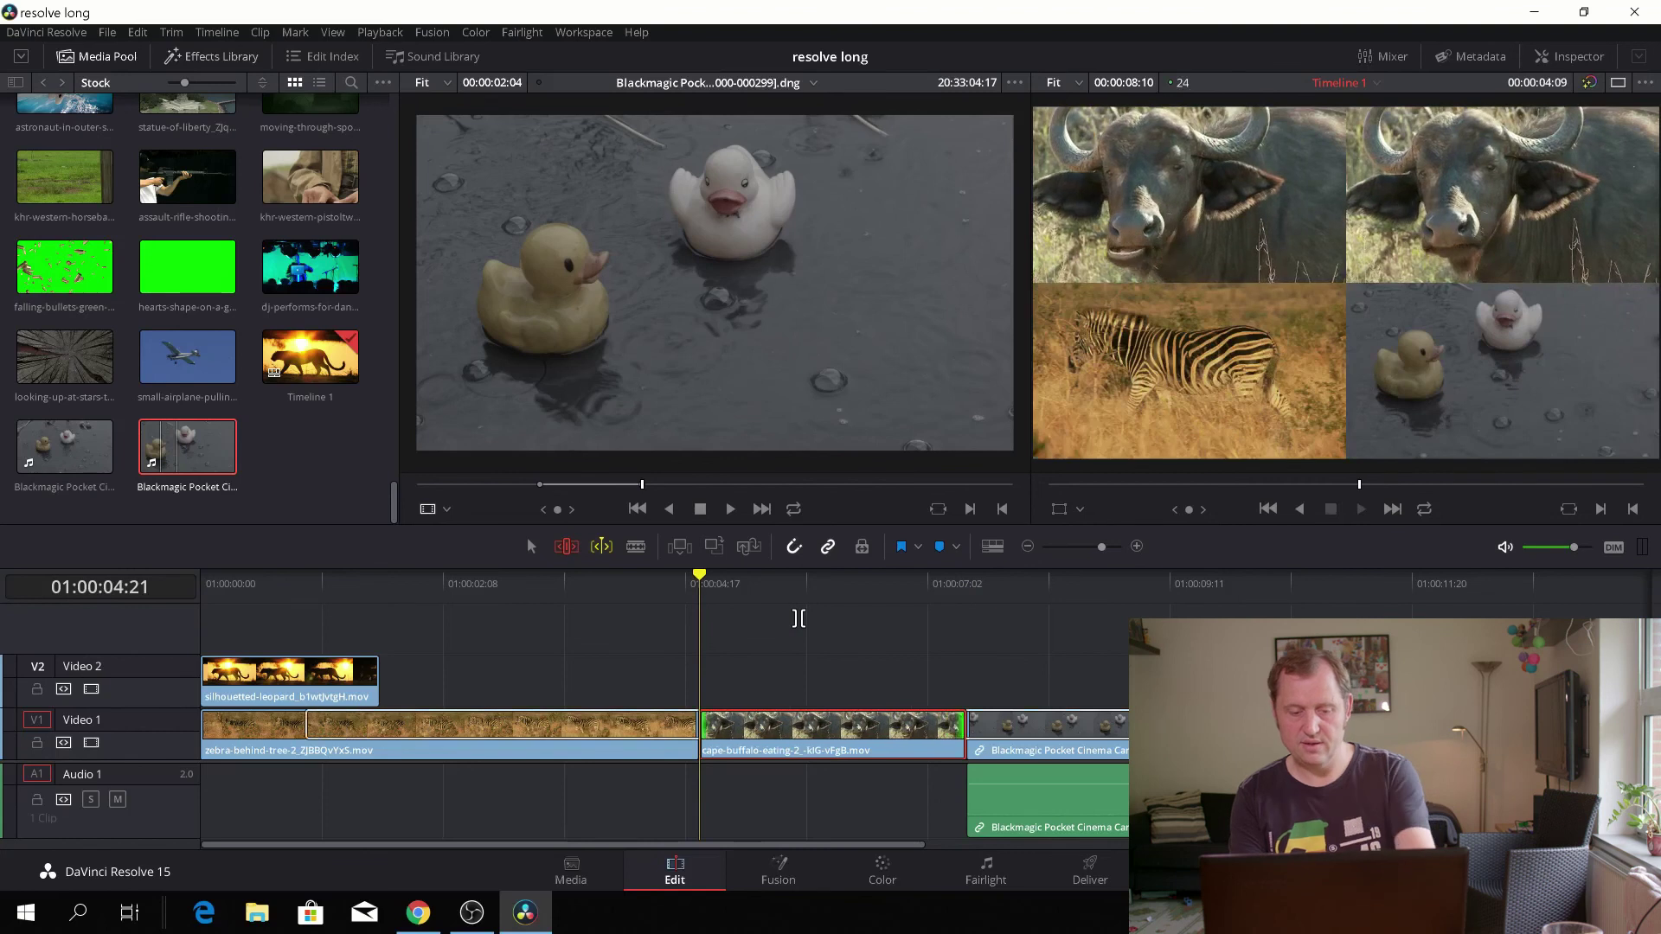
key("period")
key("period")
key("period")
key("period")
key("period")
key("period")
key("period")
key("period")
key("period")
key("period")
key("period")
key("period")
key("period")
key("period")
key("period")
key("period")
key("period")
key("period")
key("period")
key("period")
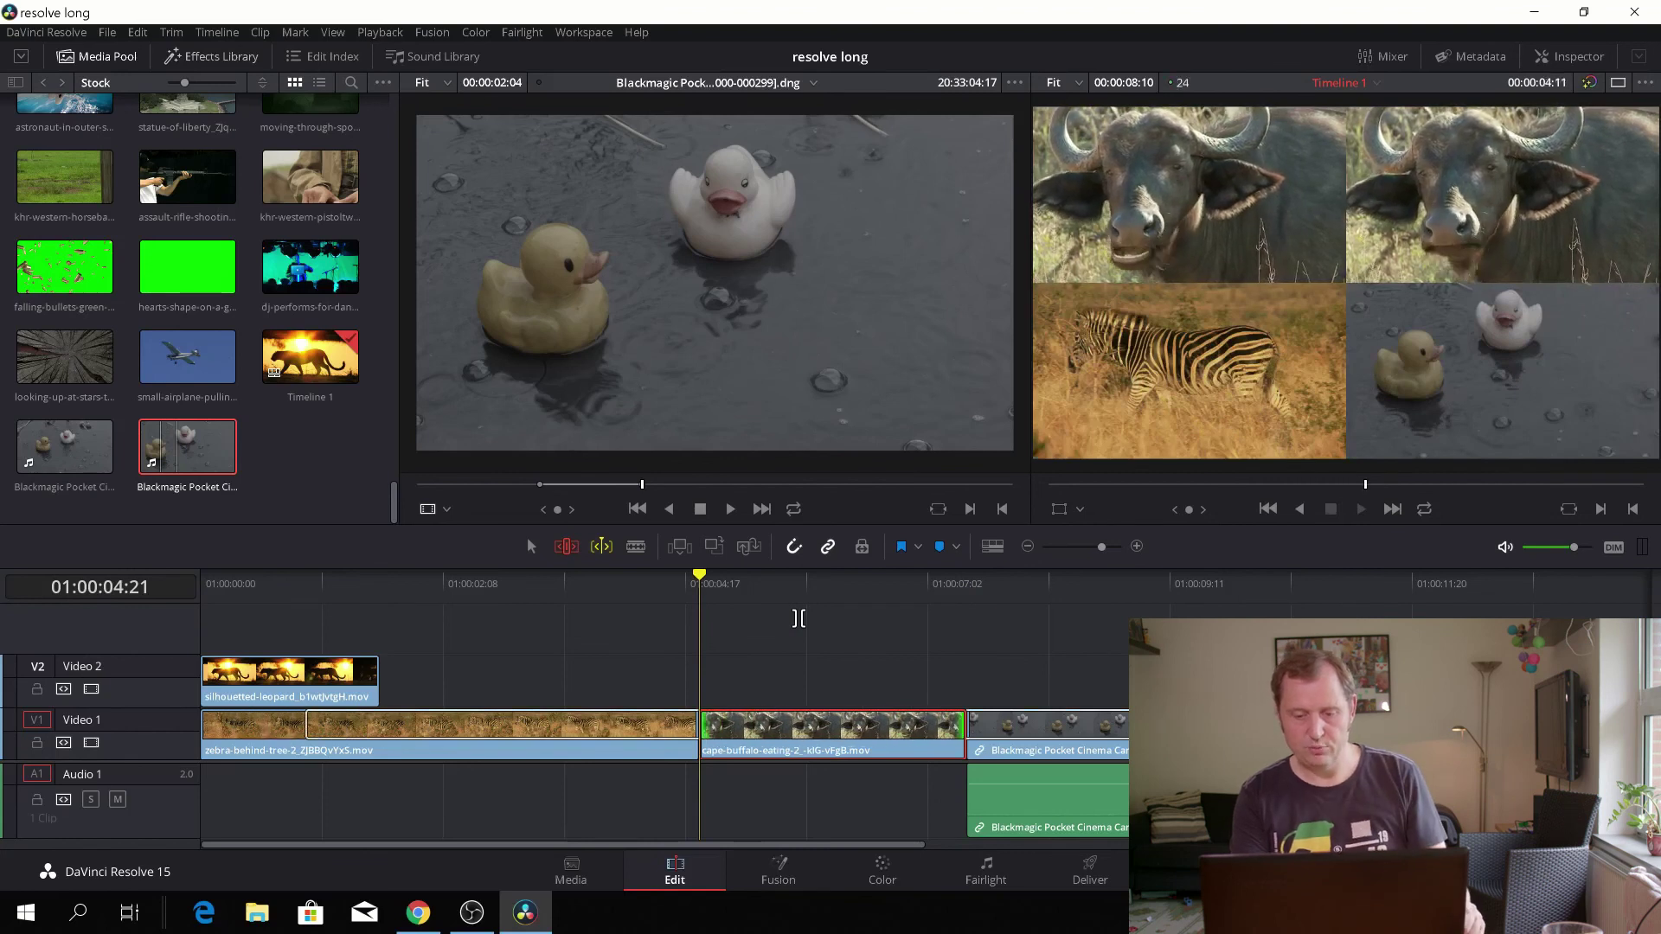
key("period")
key("period")
key("period")
key("period")
key("period")
key("period")
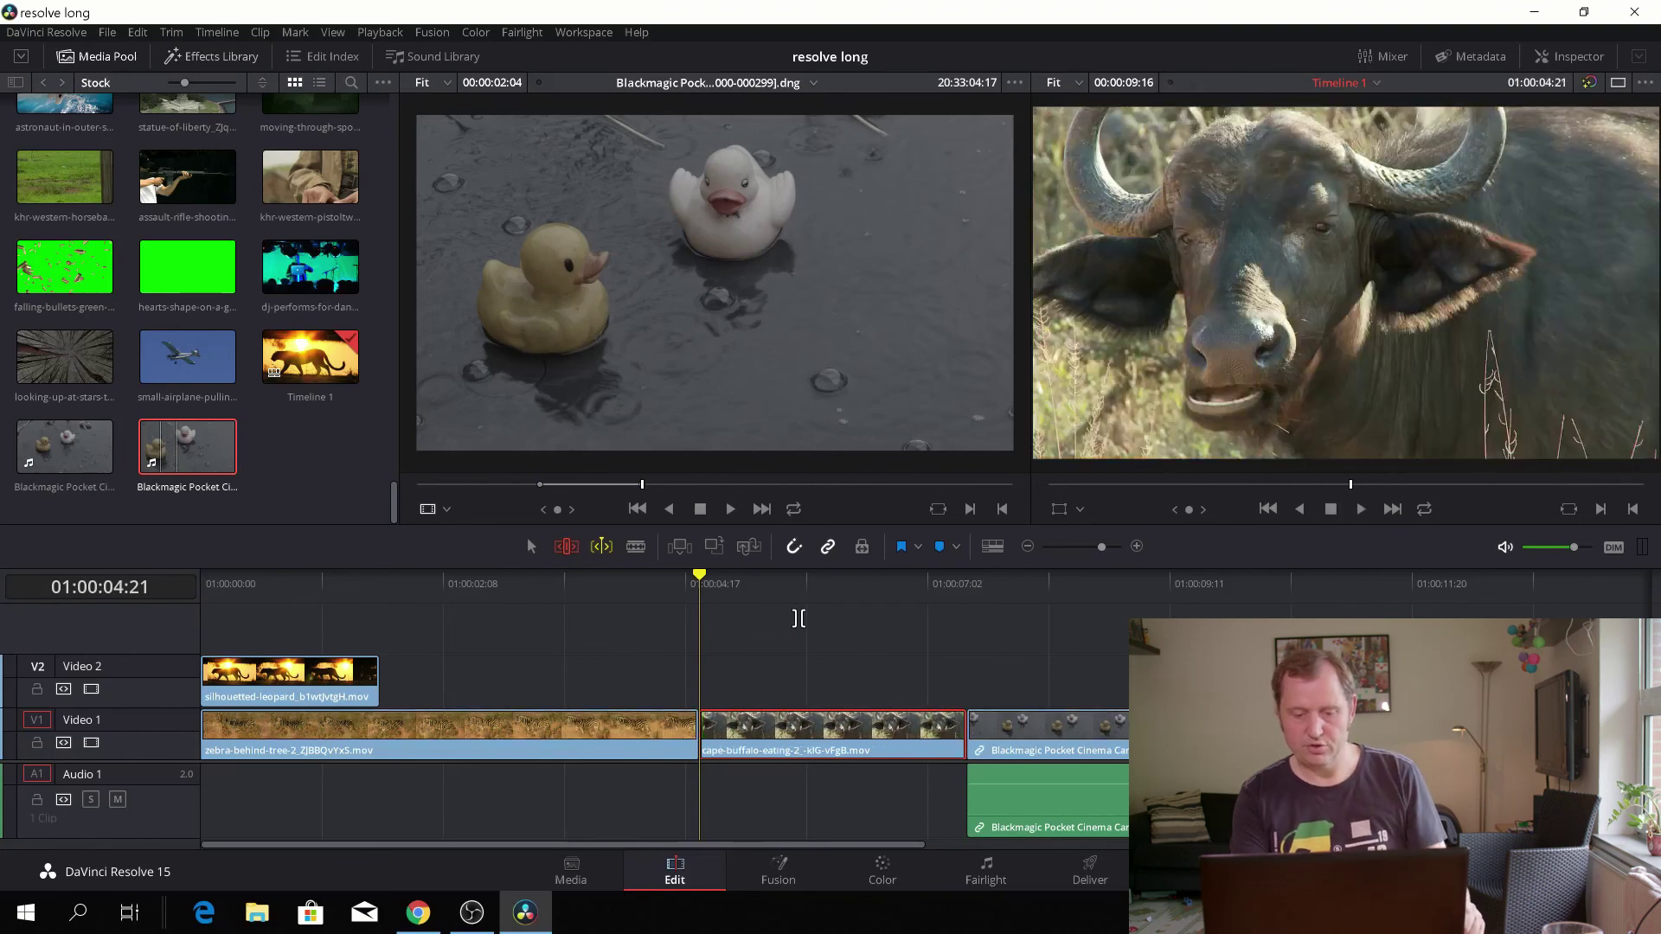
key("comma")
key("comma")
key("comma")
key("comma")
key("comma")
key("comma")
key("comma")
key("comma")
key("comma")
key("comma")
key("comma")
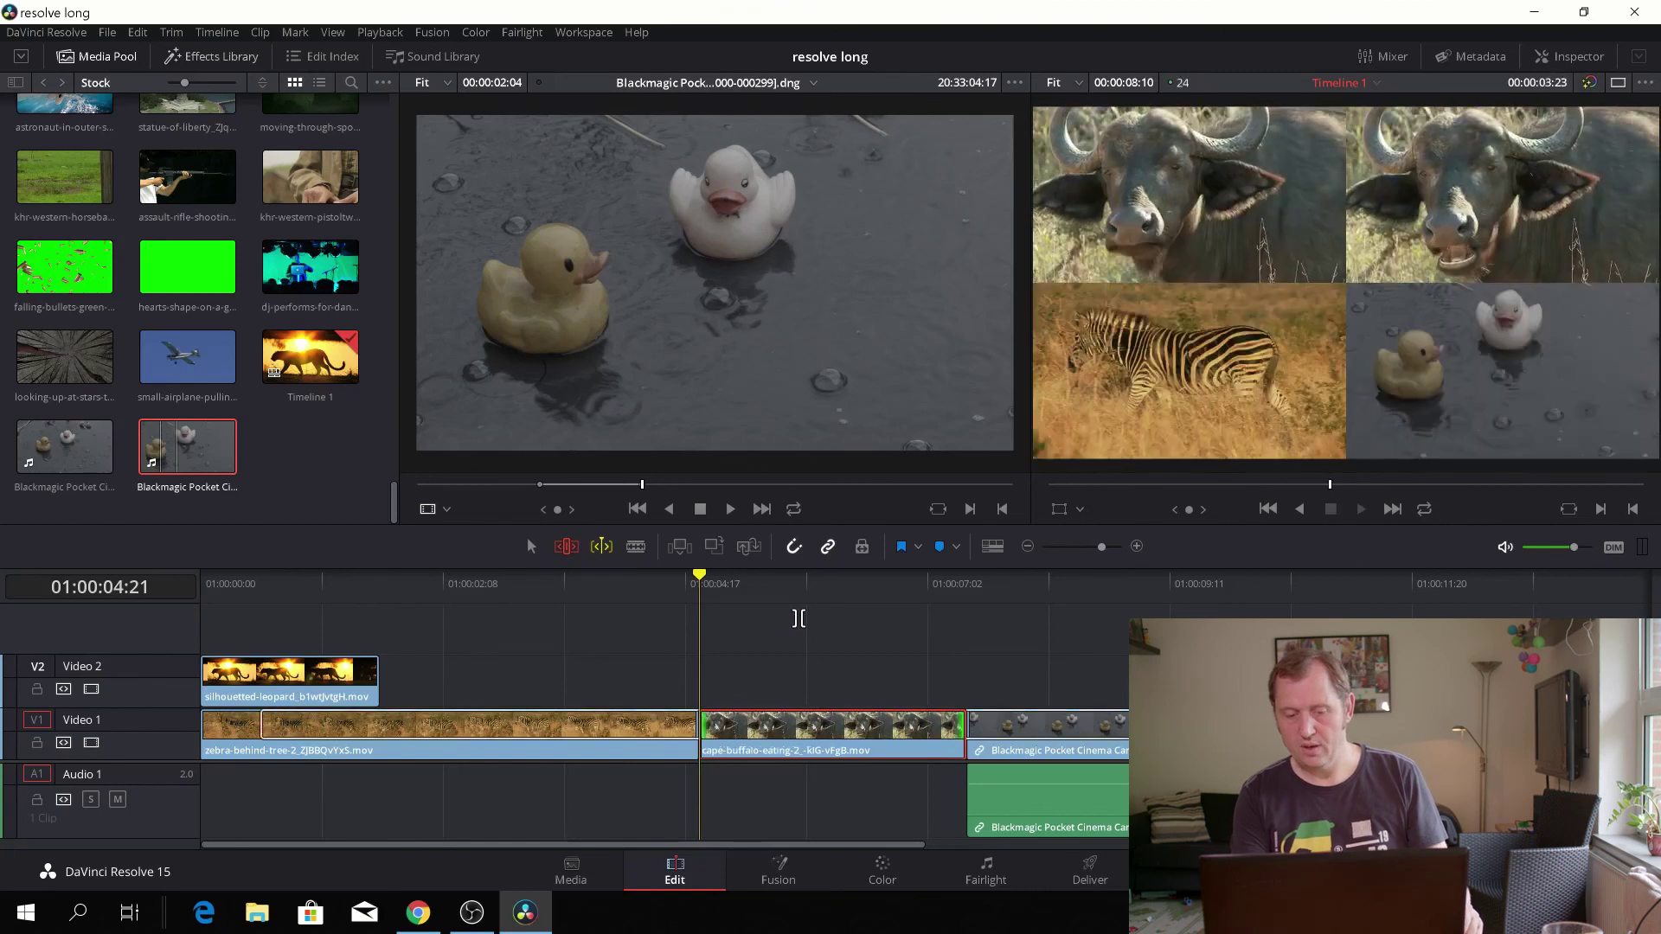
key("comma")
key("comma")
key("comma")
key("comma")
key("comma")
key("comma")
key("comma")
key("comma")
key("comma")
key("comma")
key("comma")
key("comma")
key("comma")
key("comma")
key("comma")
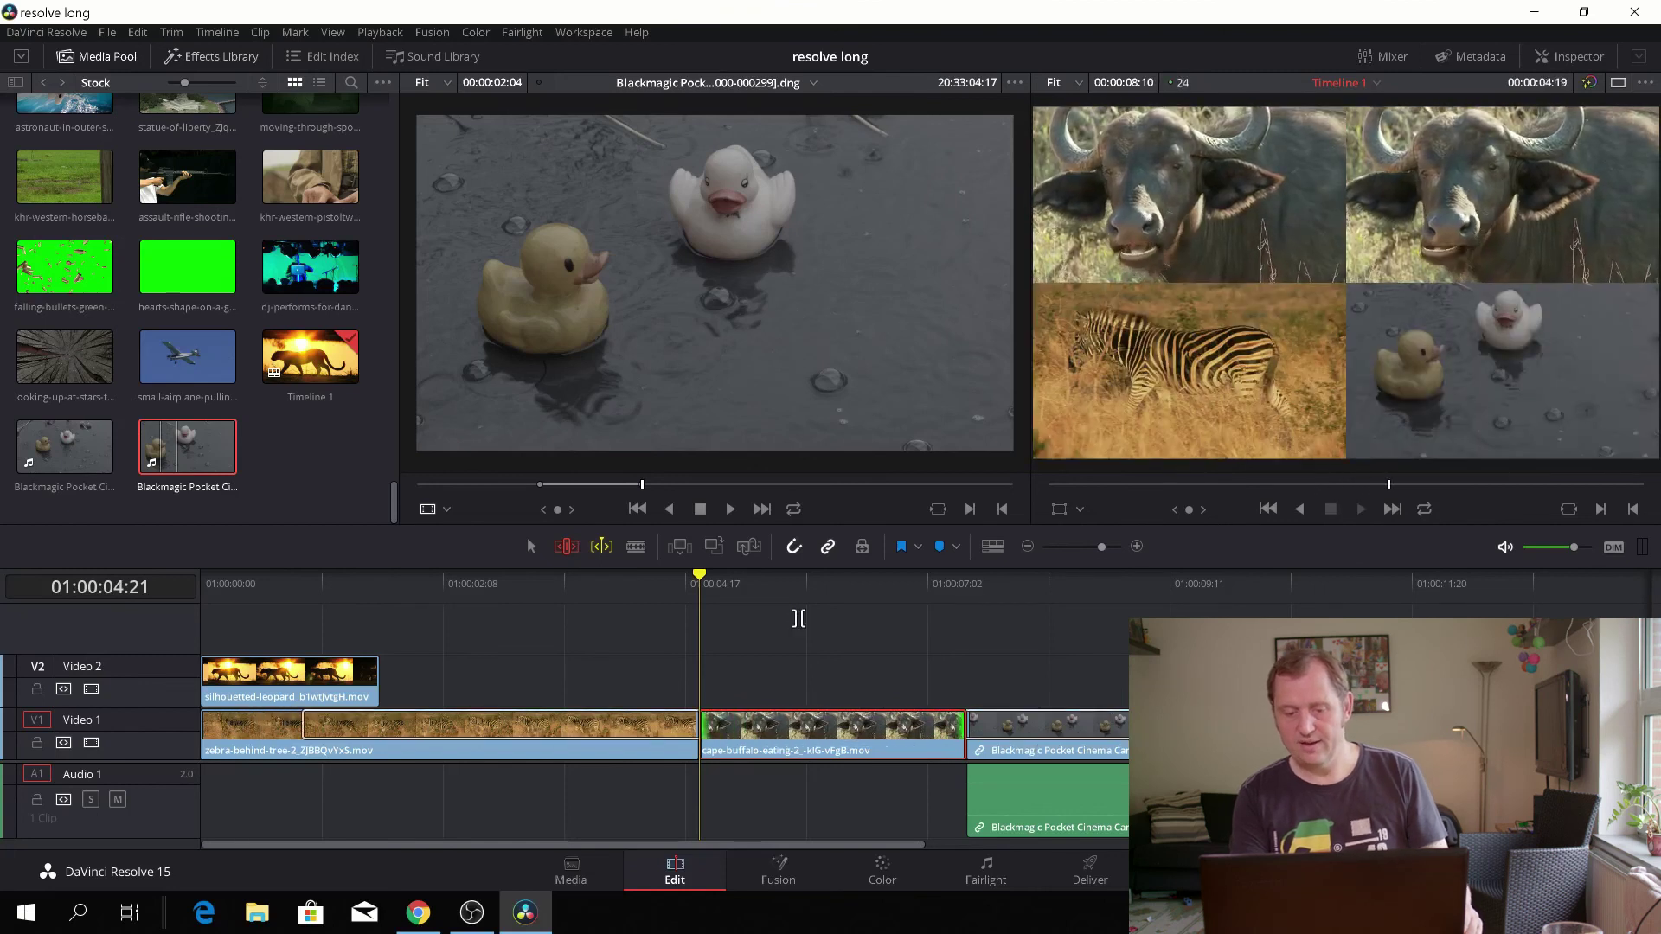
key("period")
key("period")
key("period")
key("period")
key("period")
key("period")
key("period")
key("period")
key("period")
key("period")
key("period")
key("period")
key("period")
key("period")
key("period")
key("period")
key("period")
key("period")
key("period")
key("period")
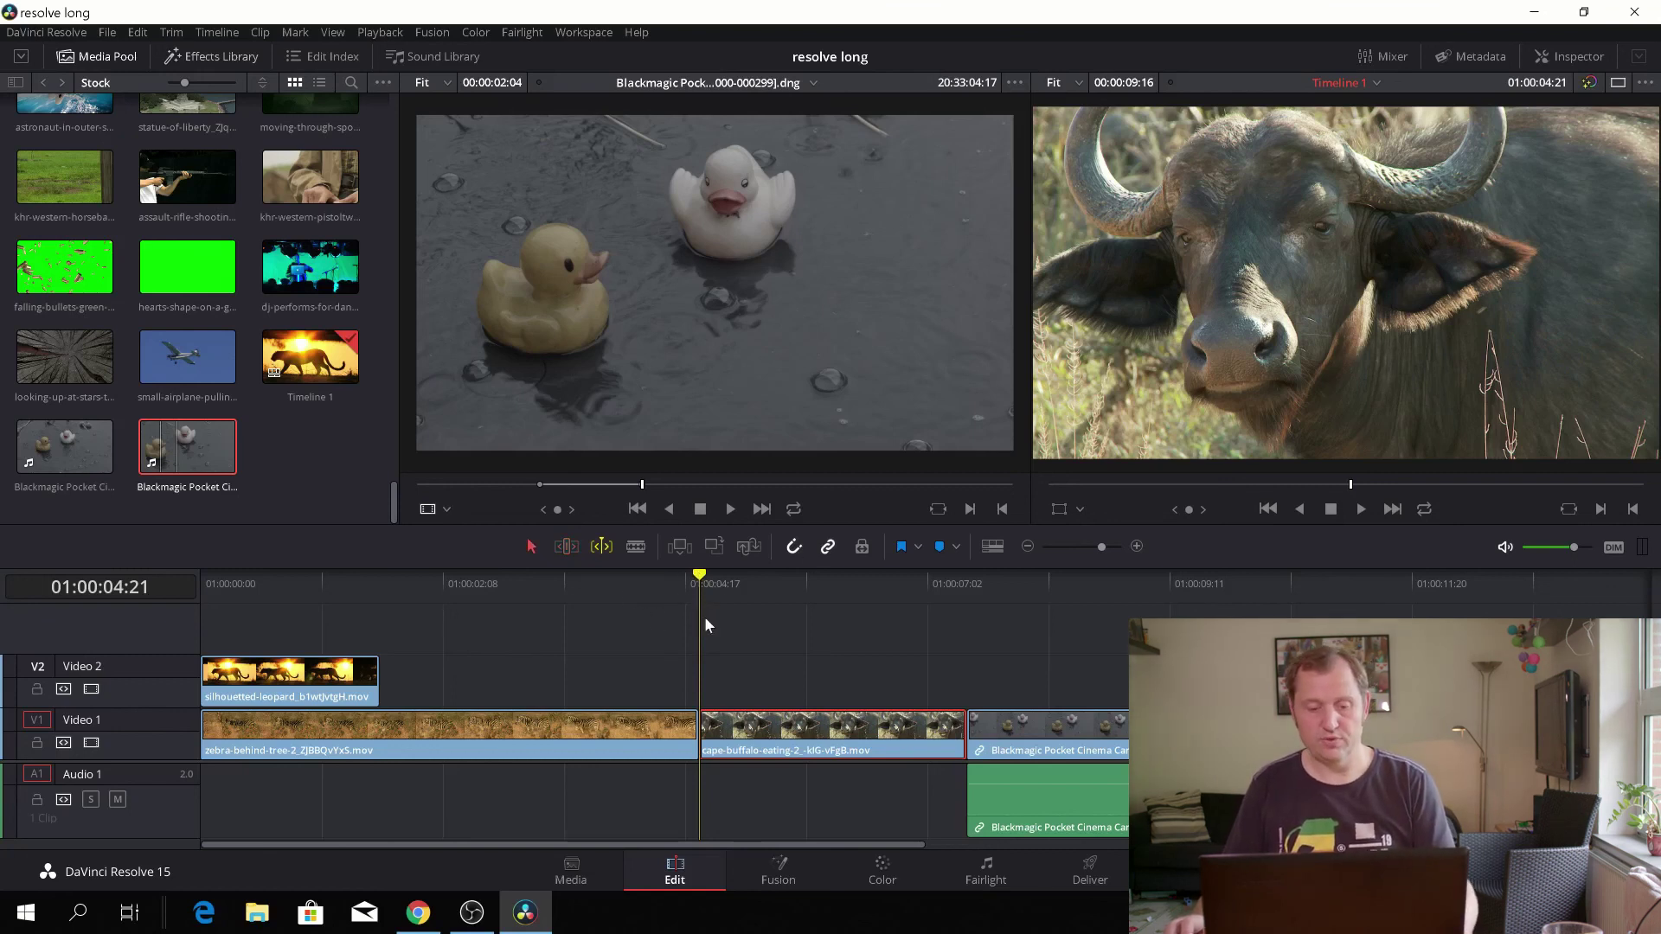
- Return to selection mode, and toggle dynamic trim mode several times, leaving it off
key("a")
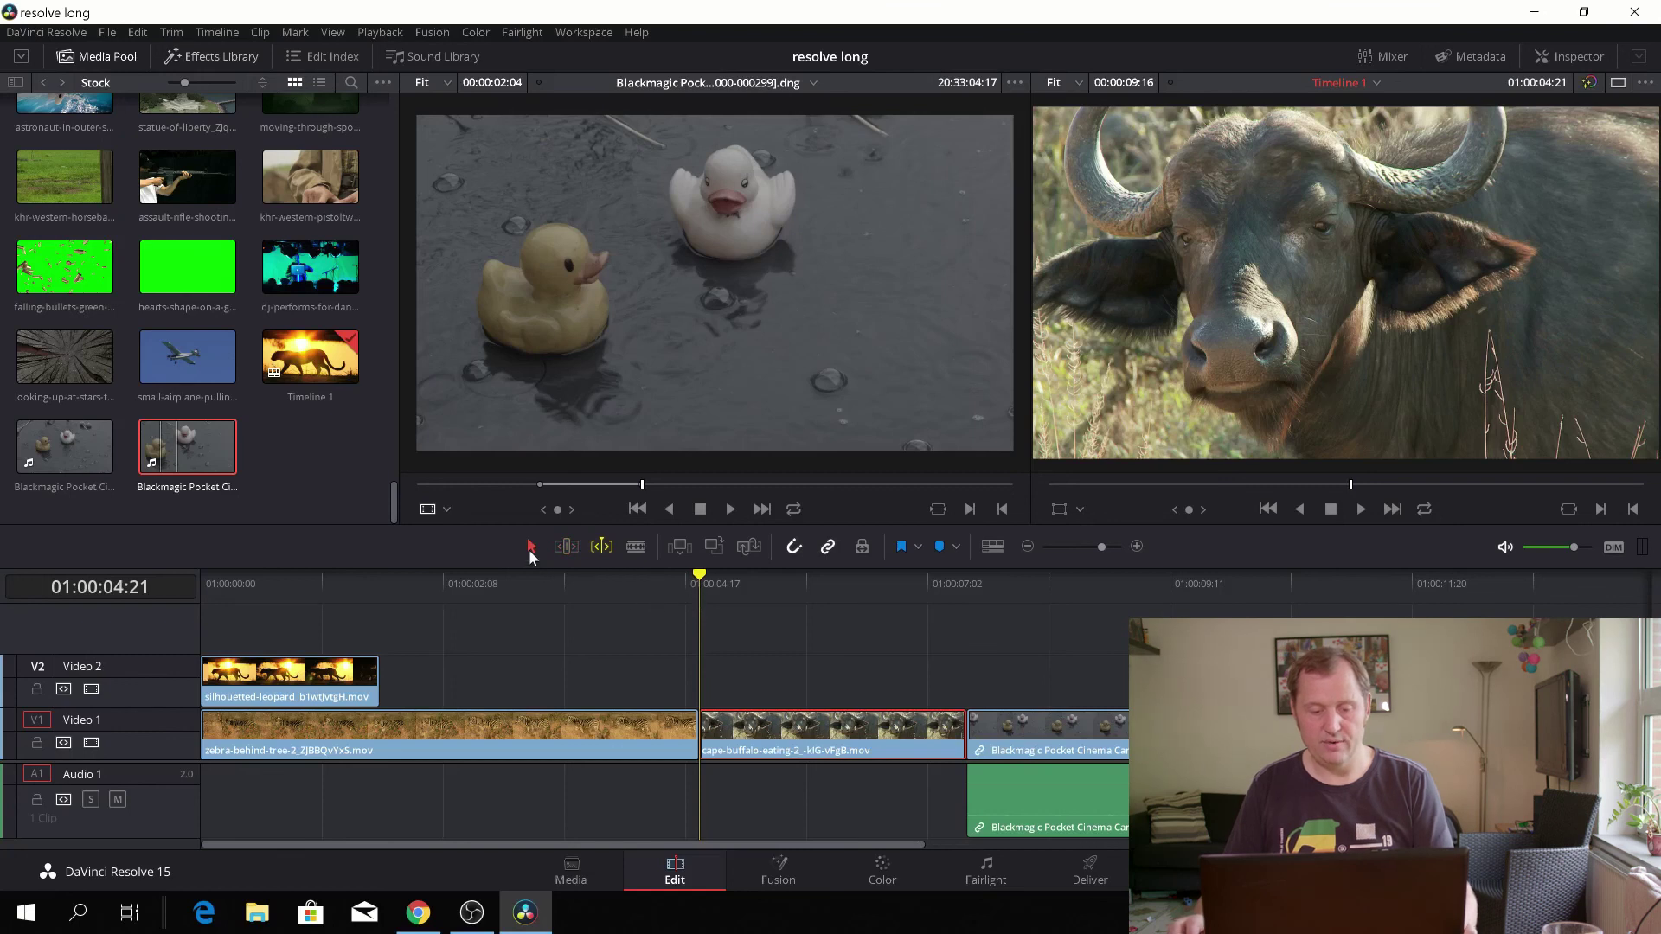
left_click(602, 547)
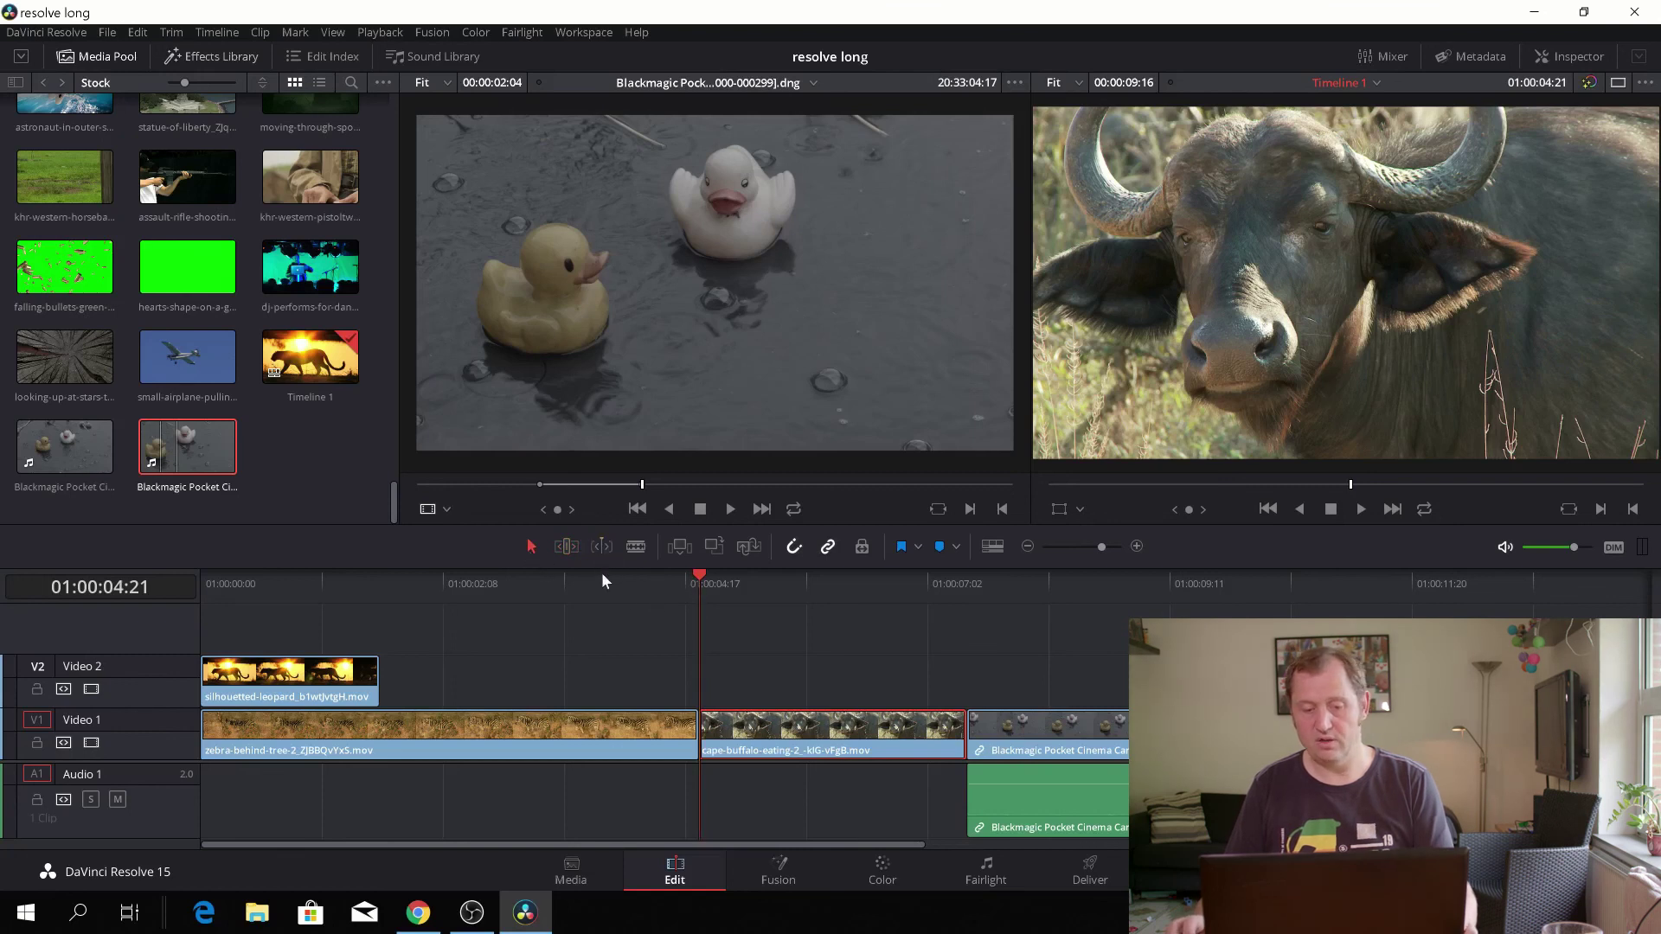
key("w")
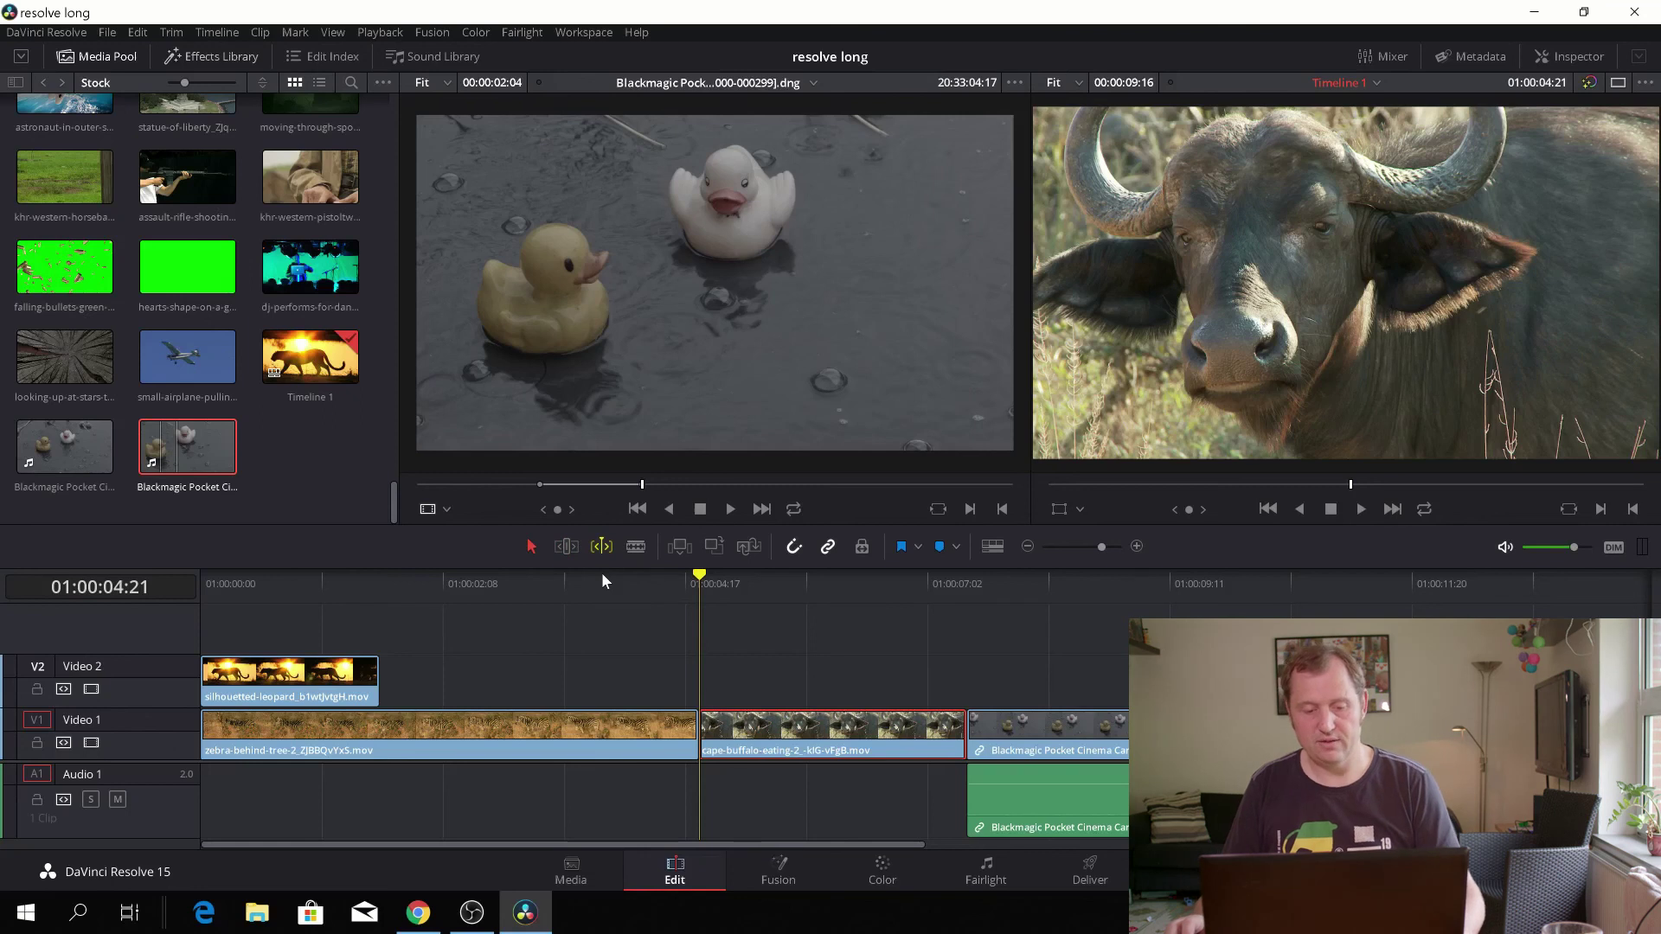
key("w")
key("w")
key("w")
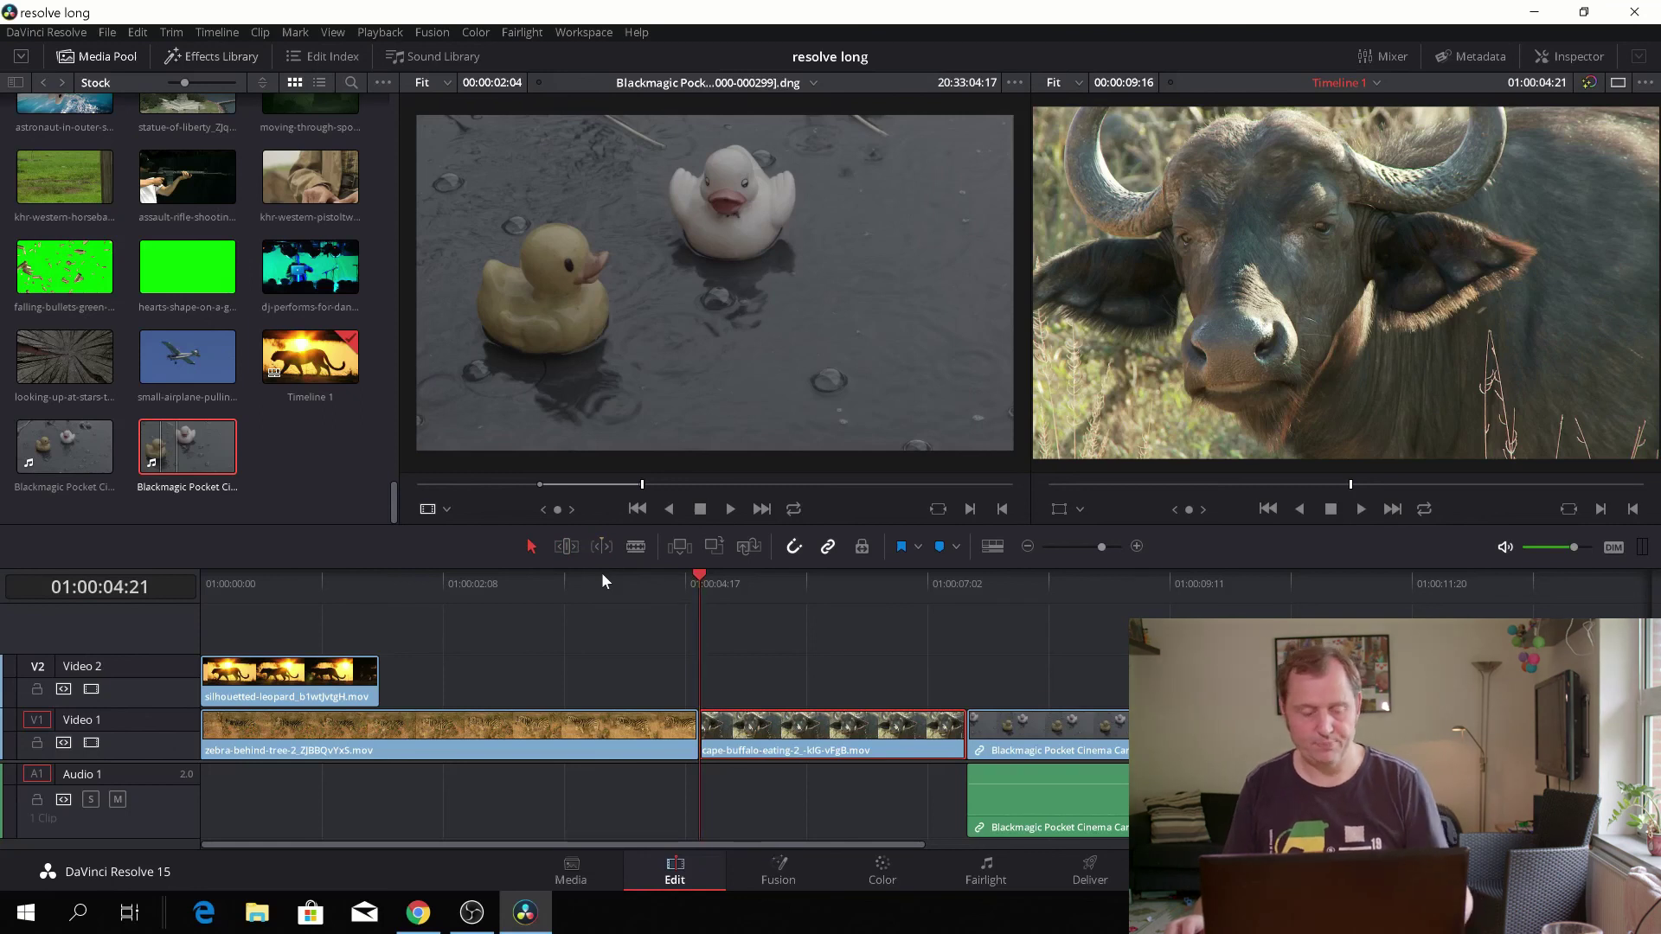